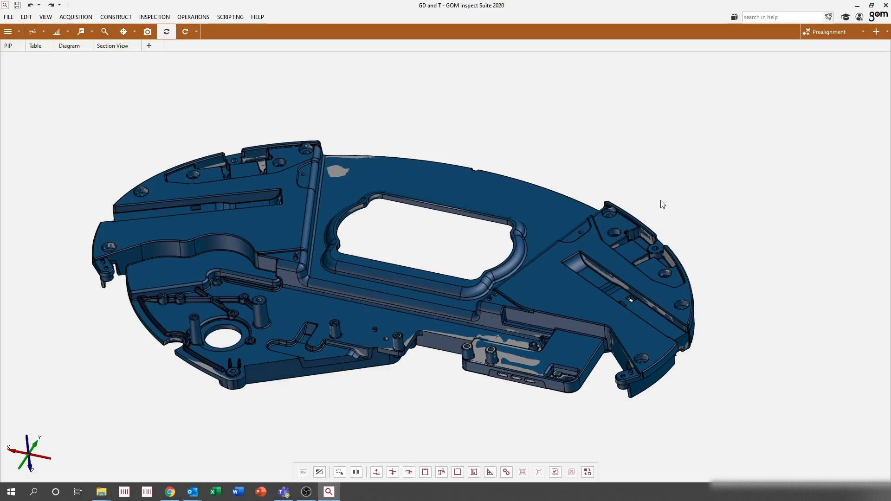
Step: Compare the part as CAD only, mesh only and both overlaid, and check which alignments are available
{"action": "key", "text": "ctrl+y"}
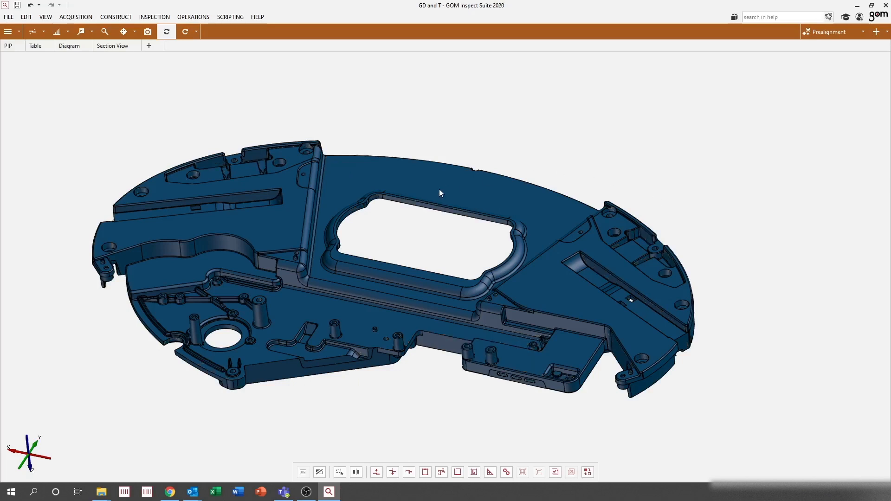
{"action": "key", "text": "ctrl+z"}
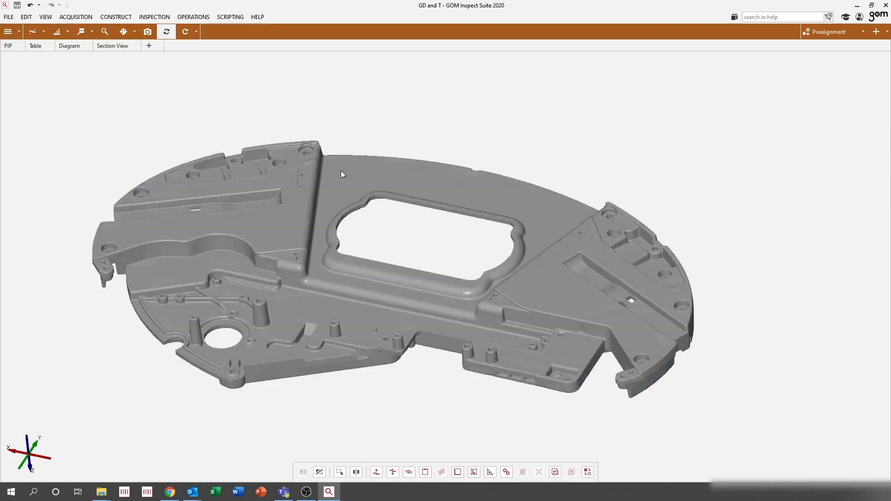
{"action": "key", "text": "ctrl+y"}
{"action": "left_click", "coordinate": [835, 32]}
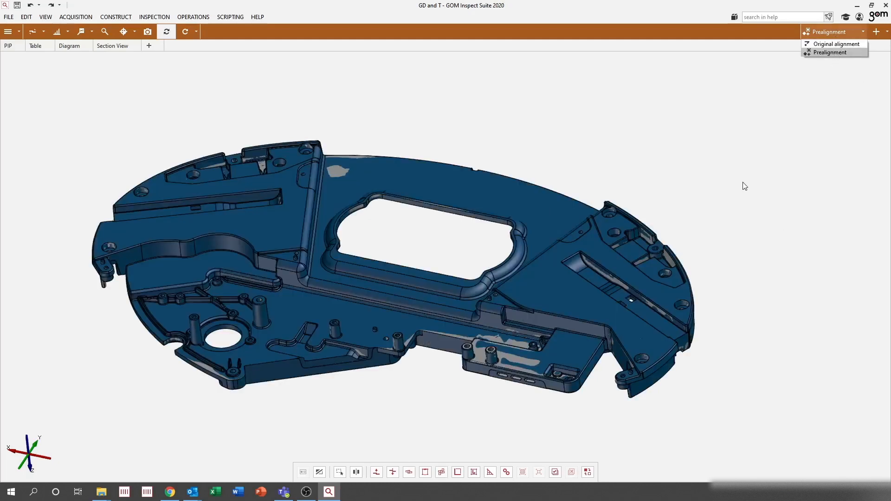
{"action": "left_click", "coordinate": [745, 198]}
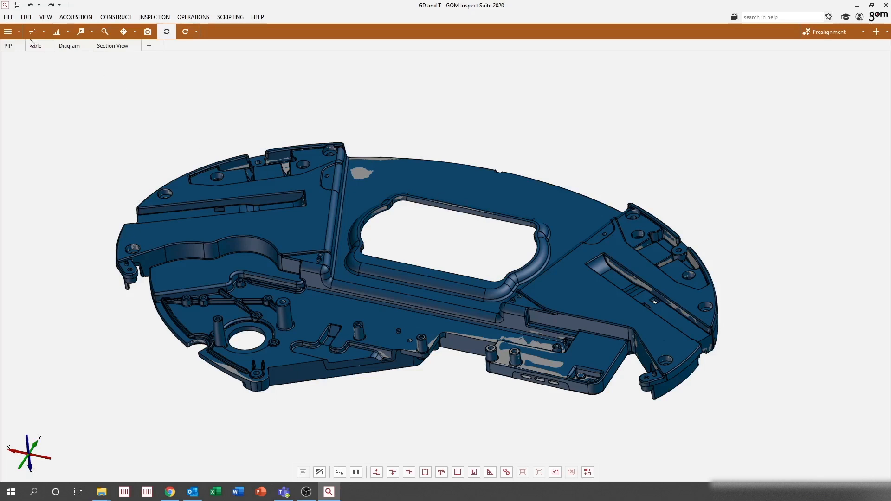
Step: Check that the Inspection workspace is active and review the list of available GD&T checks
{"action": "left_click", "coordinate": [8, 31]}
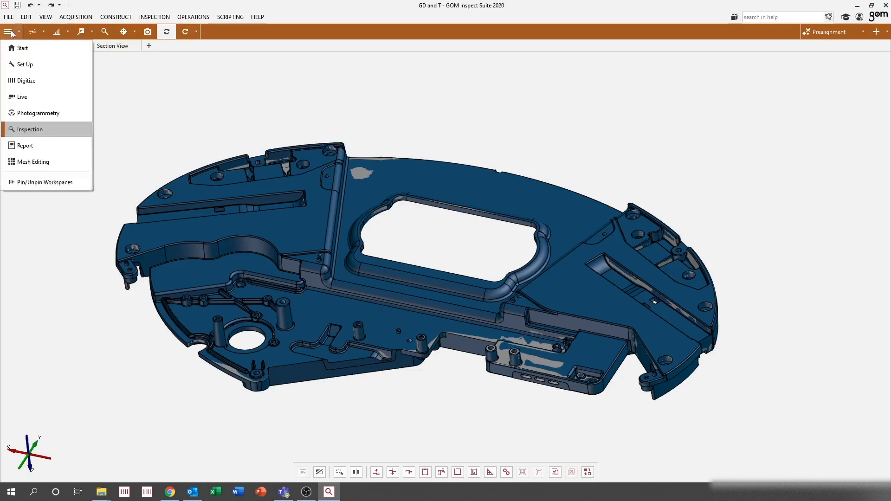
{"action": "left_click", "coordinate": [44, 131]}
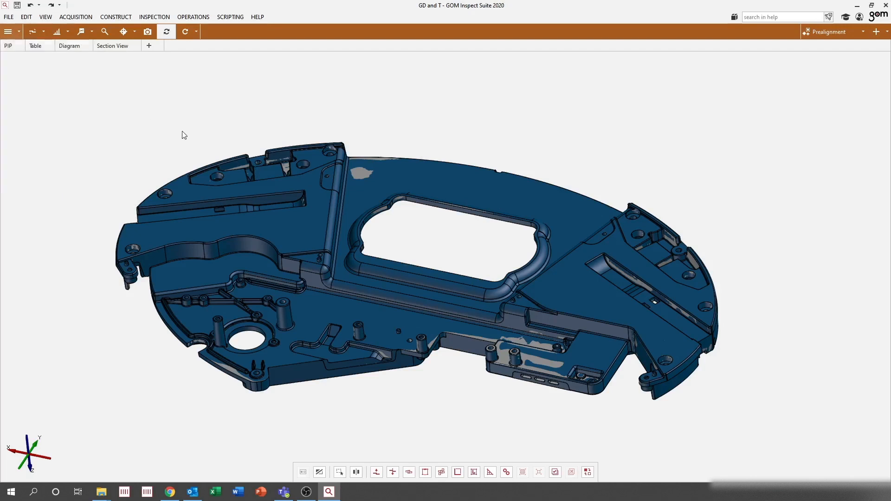
{"action": "left_click", "coordinate": [126, 32]}
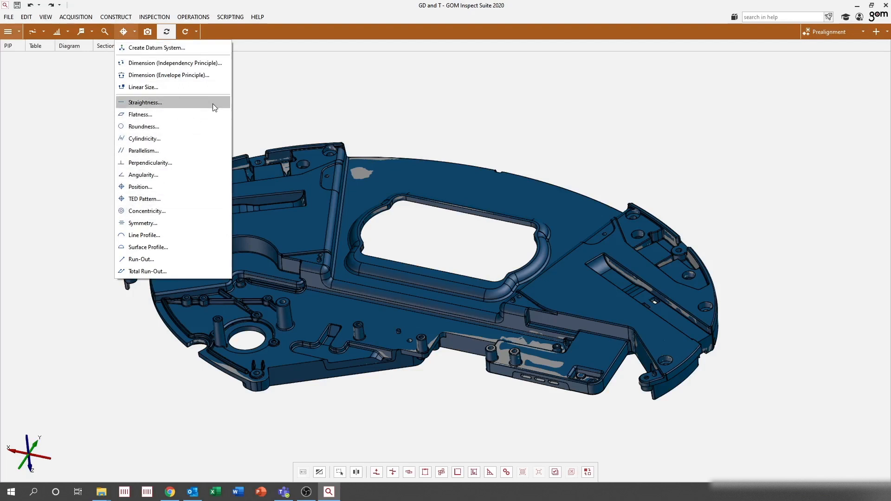
{"action": "left_click", "coordinate": [243, 94]}
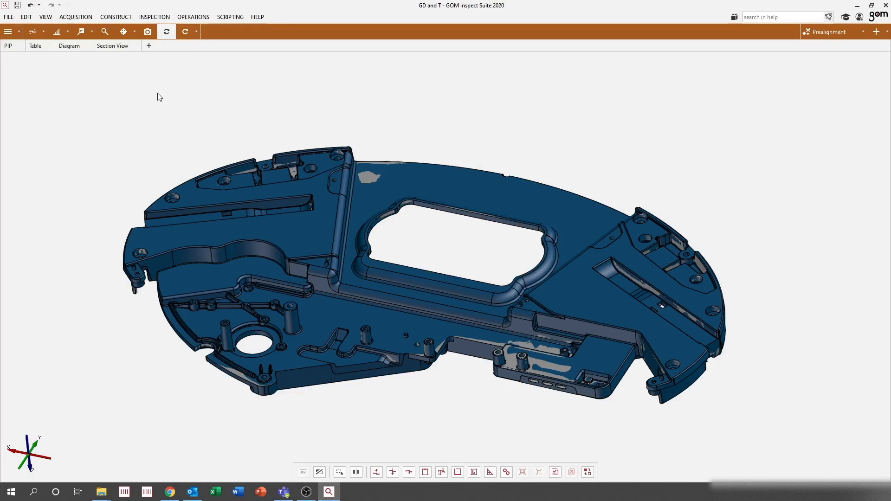
Step: Use I-Inspect on the large planar face near the part's upper-left end and review the GD&T checks offered, then close it
{"action": "left_click", "coordinate": [105, 31]}
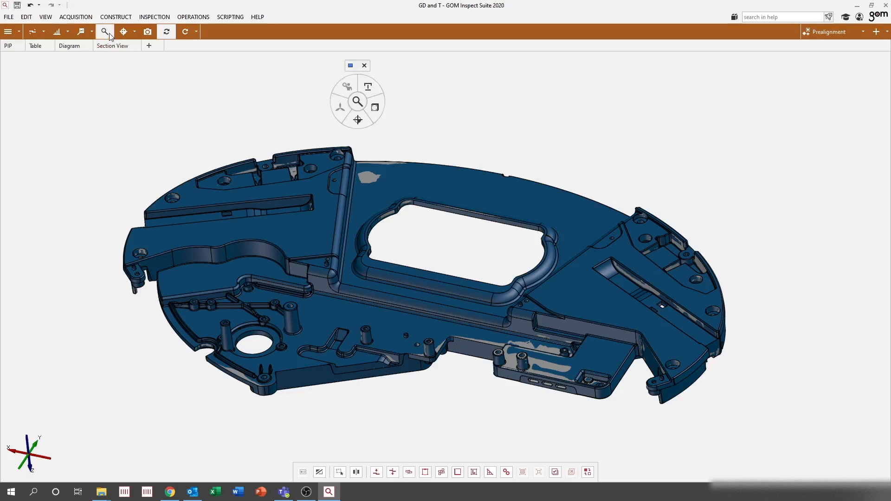
{"action": "left_click", "coordinate": [362, 66]}
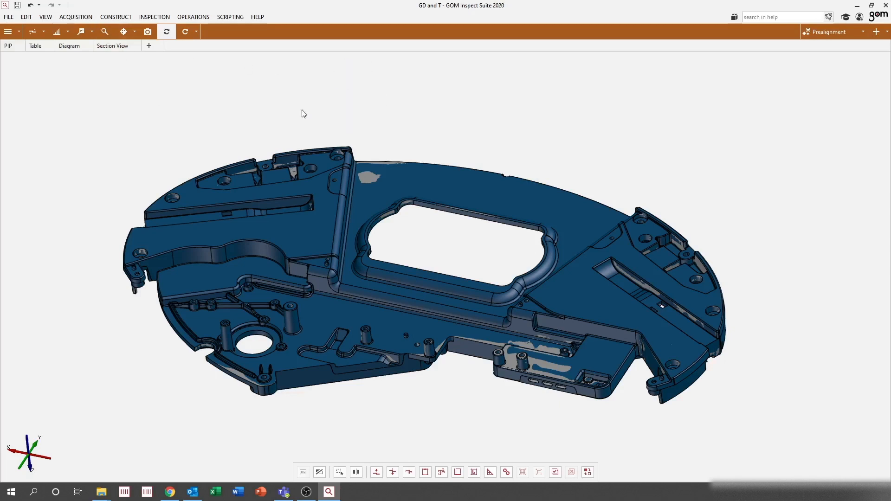
{"action": "middle_click", "coordinate": [288, 88]}
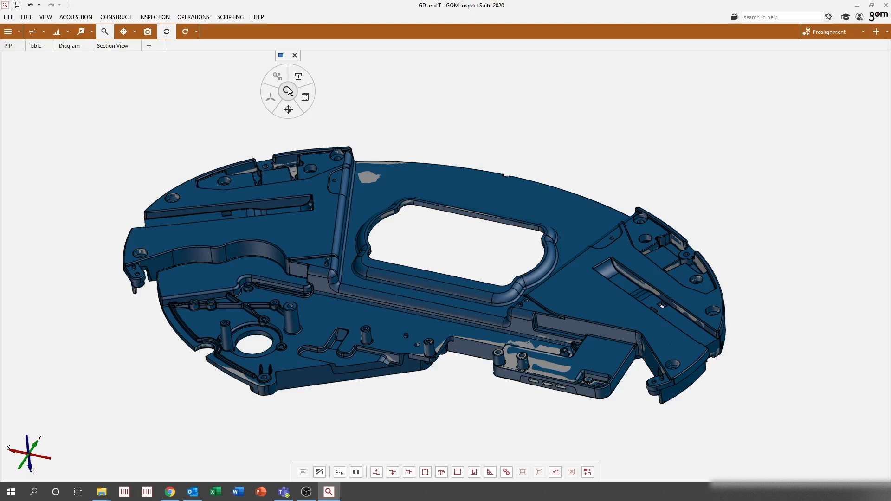
{"action": "left_click_drag", "start_coordinate": [288, 91], "coordinate": [294, 167]}
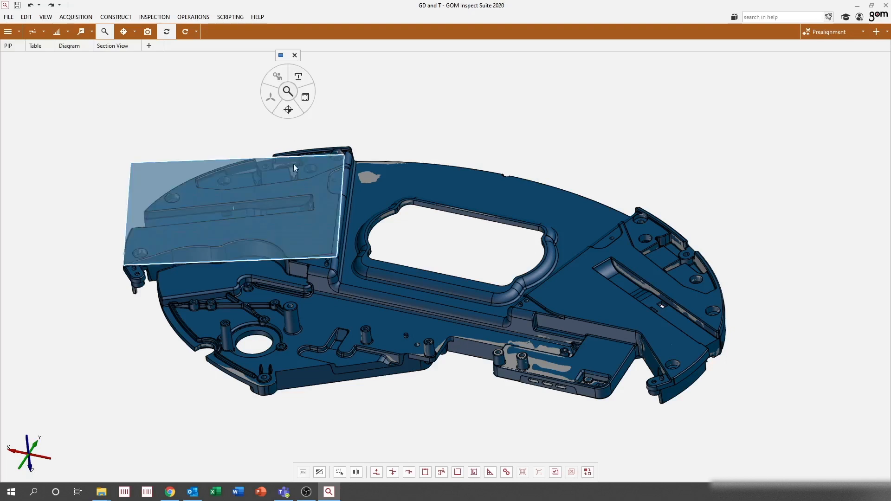
{"action": "left_click", "coordinate": [288, 110]}
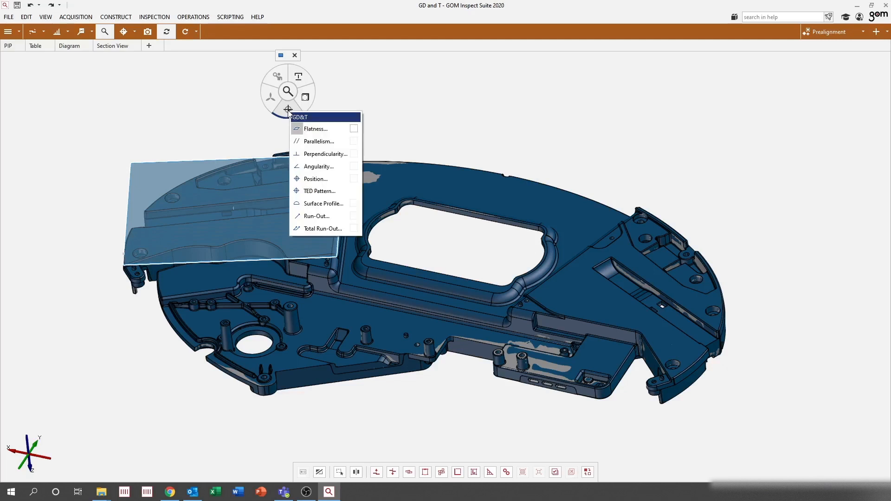
{"action": "left_click", "coordinate": [294, 55]}
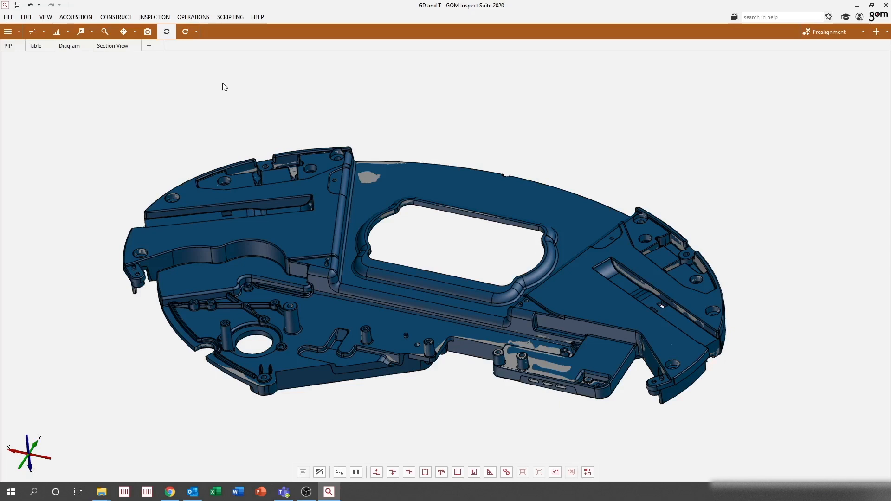
Step: Review the inspection commands for GD&T, including the GD&T dimension types, without starting a check
{"action": "left_click", "coordinate": [160, 16]}
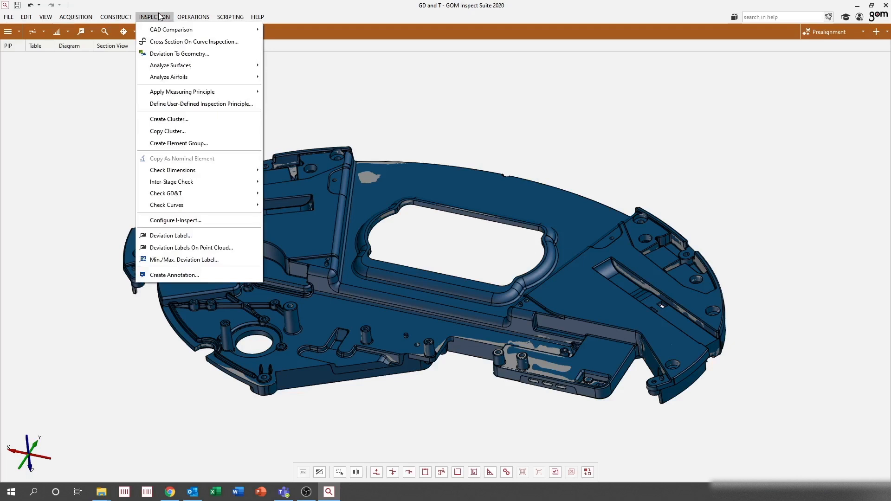
{"action": "mouse_move", "coordinate": [208, 193]}
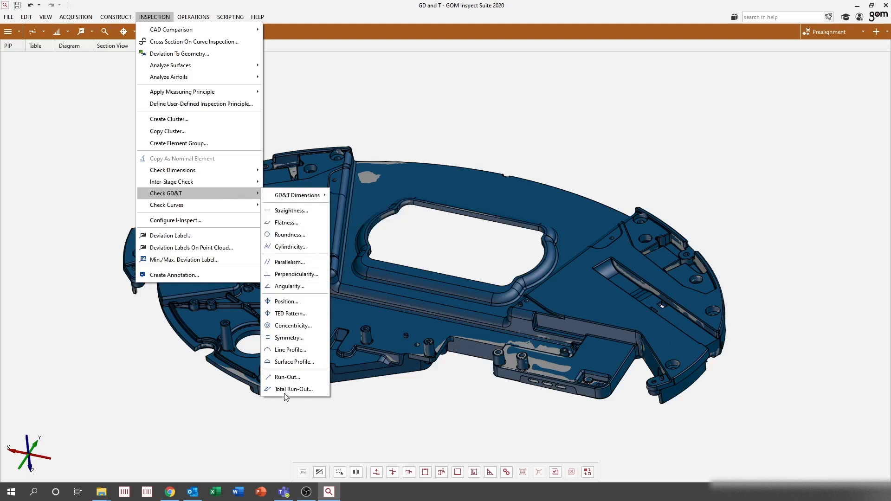
{"action": "mouse_move", "coordinate": [297, 195]}
{"action": "left_click", "coordinate": [315, 132]}
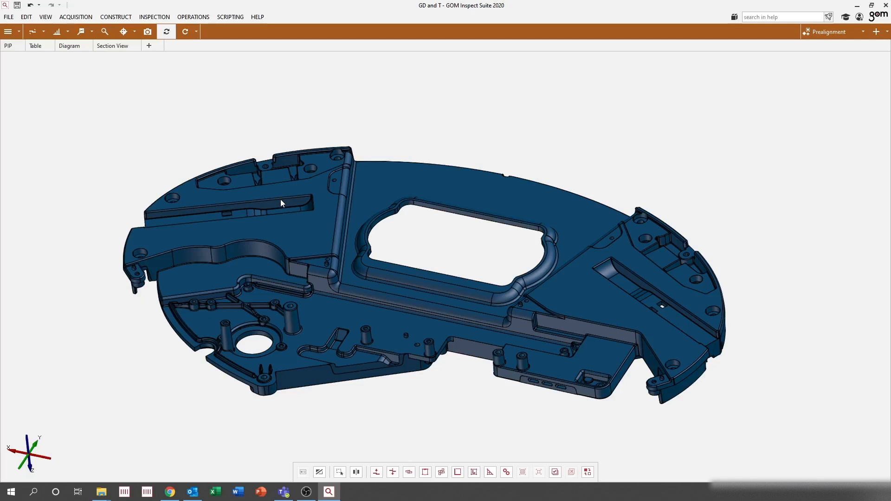
Step: Create a roundness check with a 0.1 mm tolerance on the tall conical boss beside the large round hole
{"action": "left_click", "coordinate": [133, 32]}
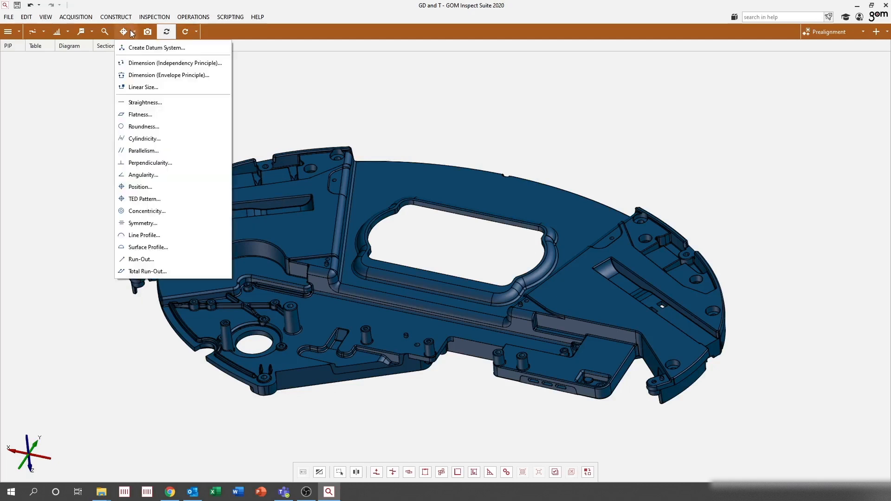
{"action": "left_click", "coordinate": [154, 131]}
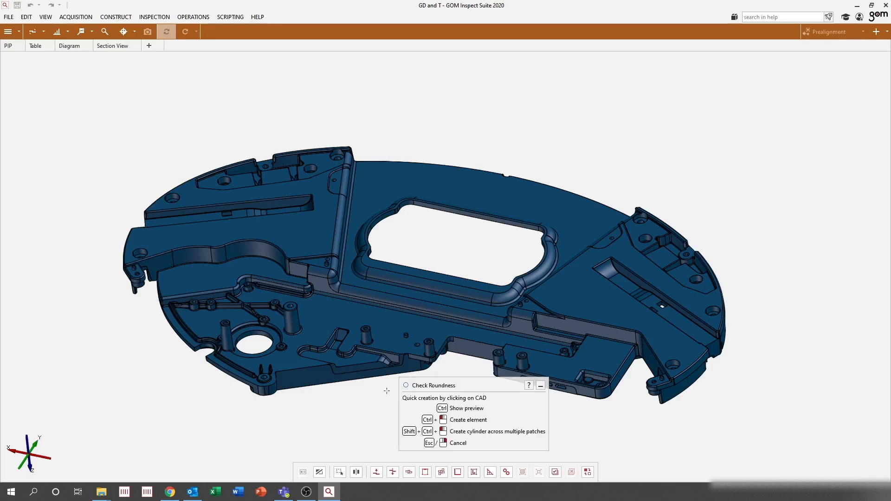
{"action": "left_click", "coordinate": [293, 324], "text": "ctrl"}
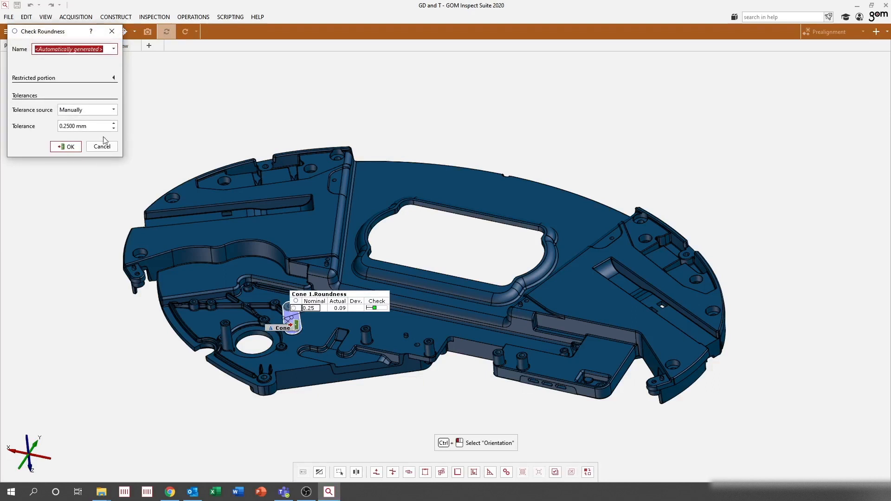
{"action": "left_click", "coordinate": [74, 125]}
{"action": "type", "text": ".1"}
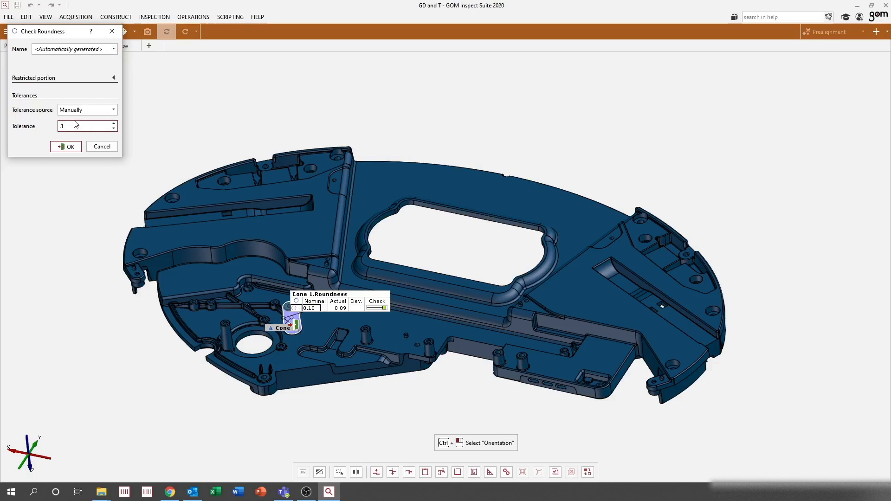
{"action": "left_click", "coordinate": [66, 147]}
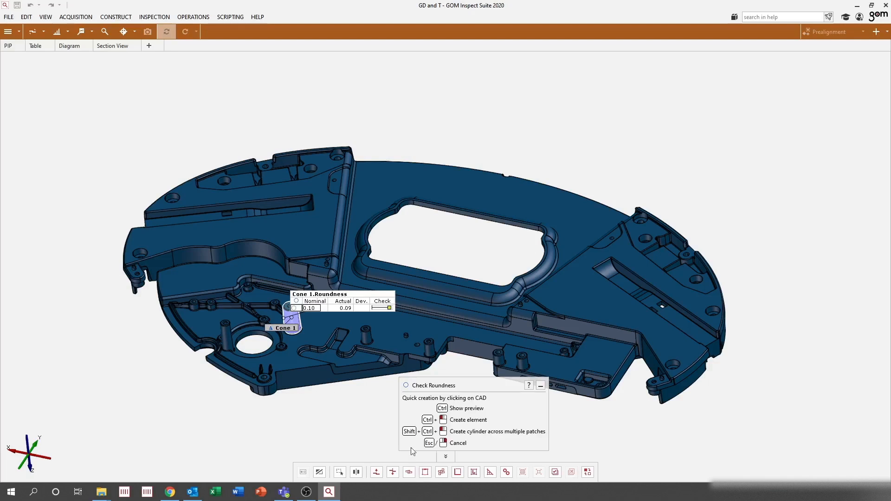
Step: Add roundness checks with a 0.1 mm tolerance to two more conical bosses farther right, and finish the command
{"action": "left_click", "coordinate": [367, 338], "text": "ctrl"}
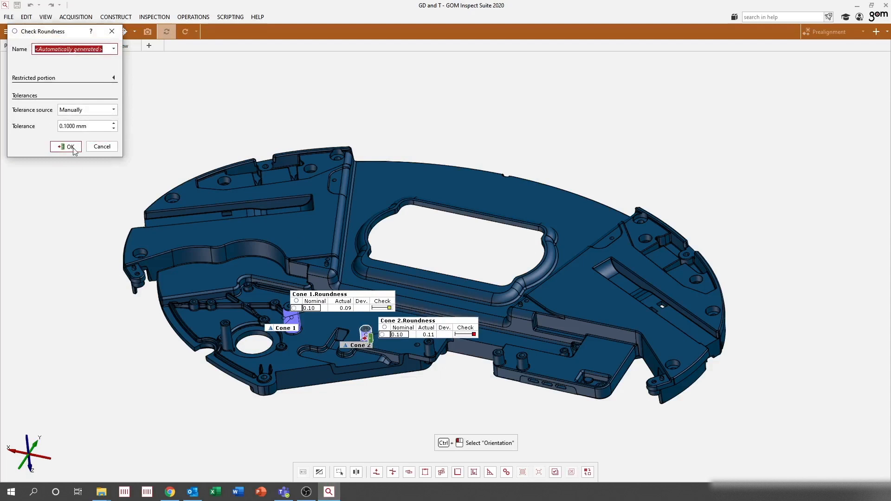
{"action": "left_click", "coordinate": [77, 150]}
{"action": "left_click", "coordinate": [499, 360], "text": "ctrl"}
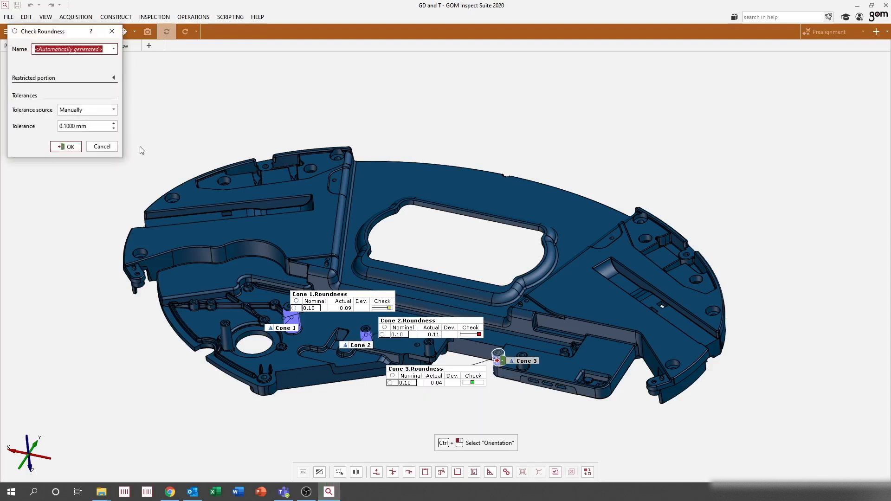
{"action": "left_click", "coordinate": [77, 150]}
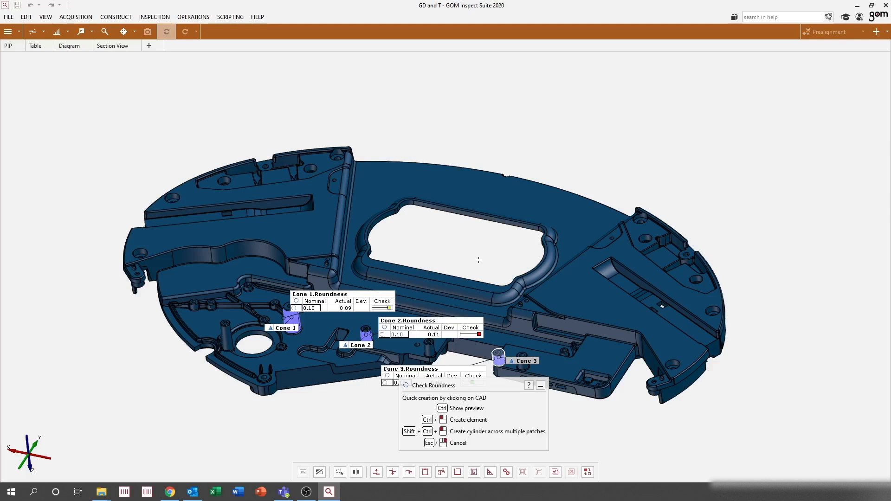
{"action": "key", "text": "Escape"}
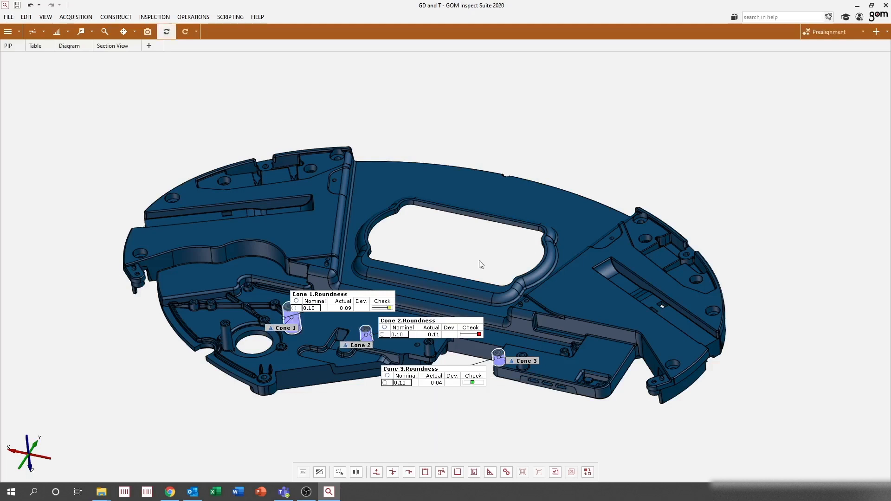
Step: Turn on the color deviation representation and turn off the tolerance zone display for all three cone roundness checks
{"action": "right_click_drag", "start_coordinate": [481, 265], "coordinate": [502, 249]}
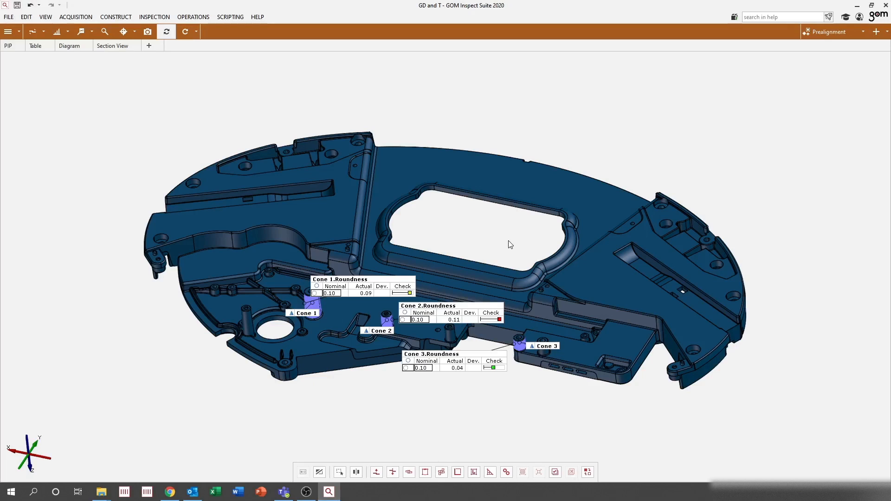
{"action": "left_click", "coordinate": [389, 286], "text": "ctrl"}
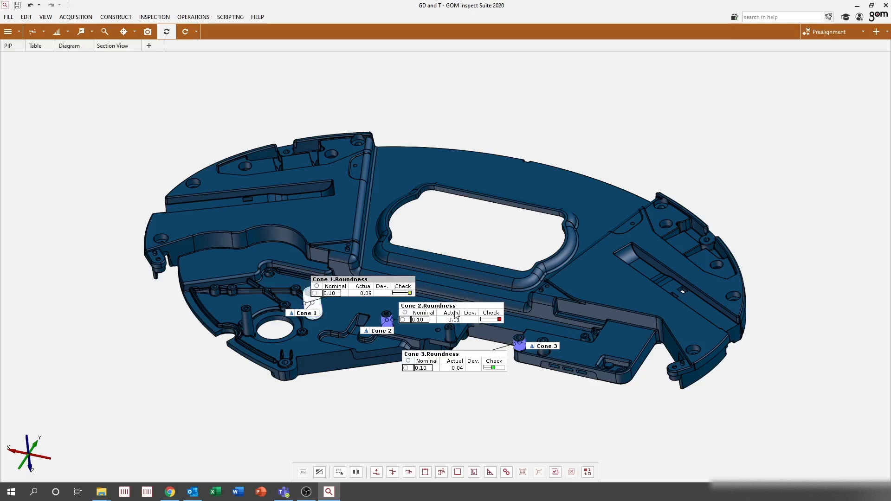
{"action": "left_click", "coordinate": [455, 312], "text": "ctrl"}
{"action": "left_click", "coordinate": [471, 365], "text": "ctrl"}
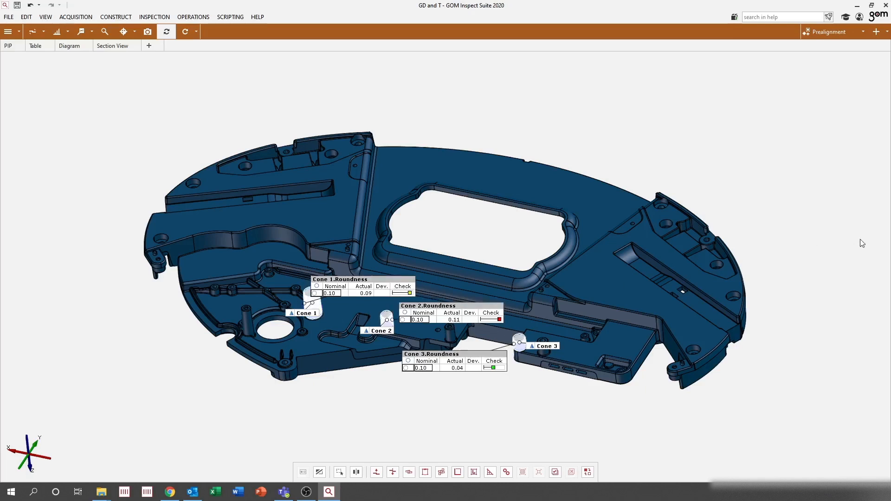
{"action": "mouse_move", "coordinate": [884, 261]}
{"action": "left_click", "coordinate": [885, 262]}
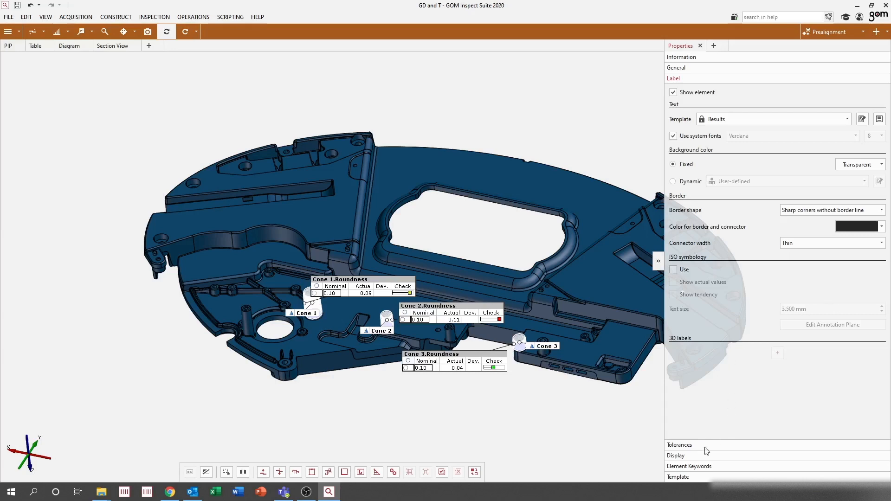
{"action": "left_click", "coordinate": [684, 457]}
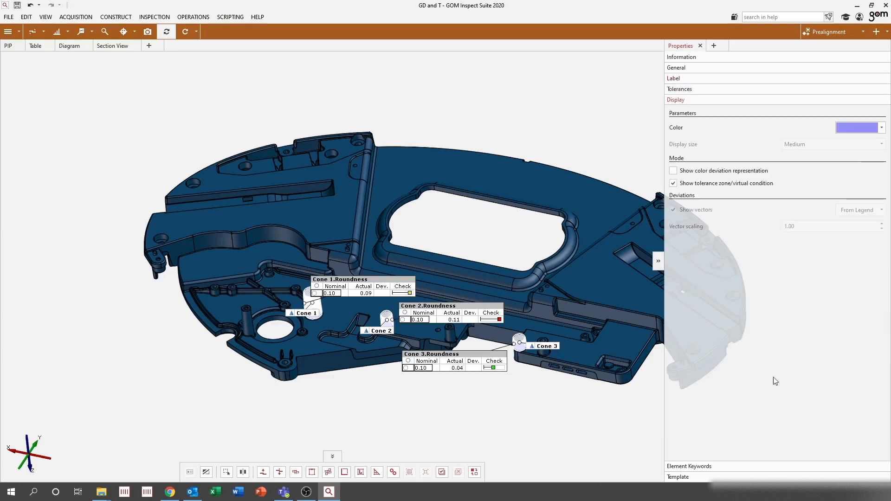
{"action": "left_click", "coordinate": [673, 171]}
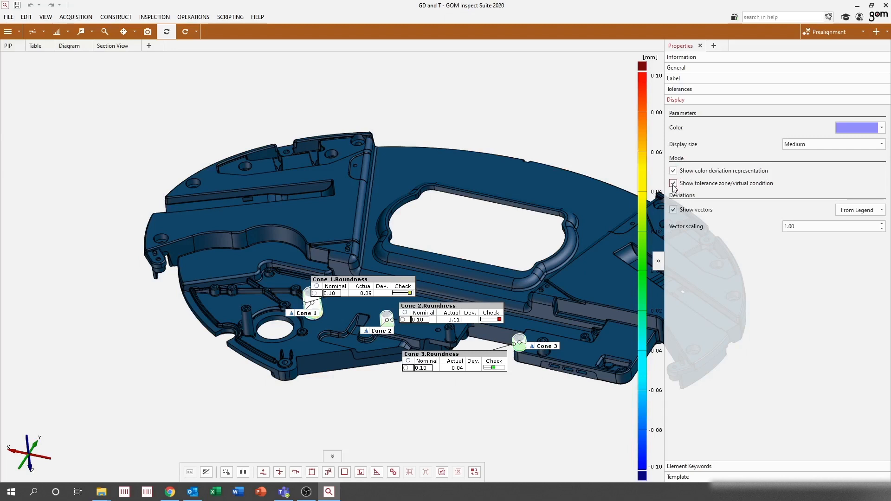
{"action": "left_click", "coordinate": [674, 184]}
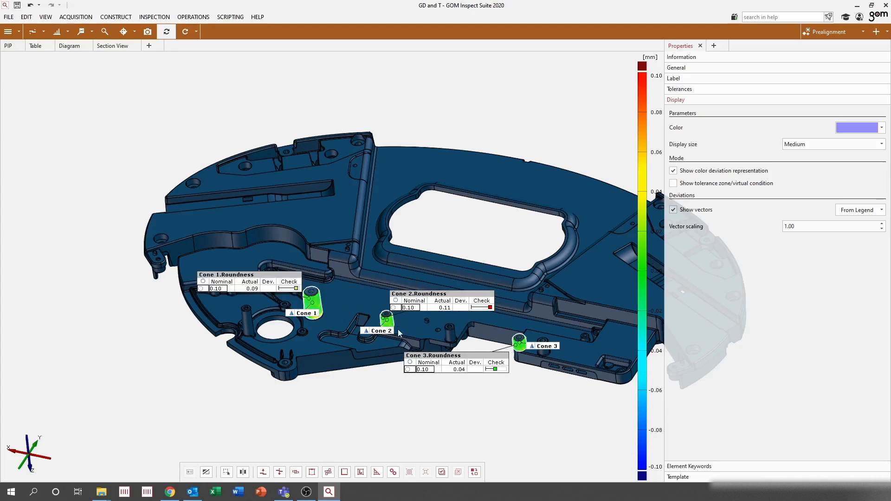
Step: Hide the CAD model and show the scanned mesh behind the three cone roundness results
{"action": "left_click", "coordinate": [528, 185]}
{"action": "key", "text": "ctrl+h"}
{"action": "key", "text": "F9"}
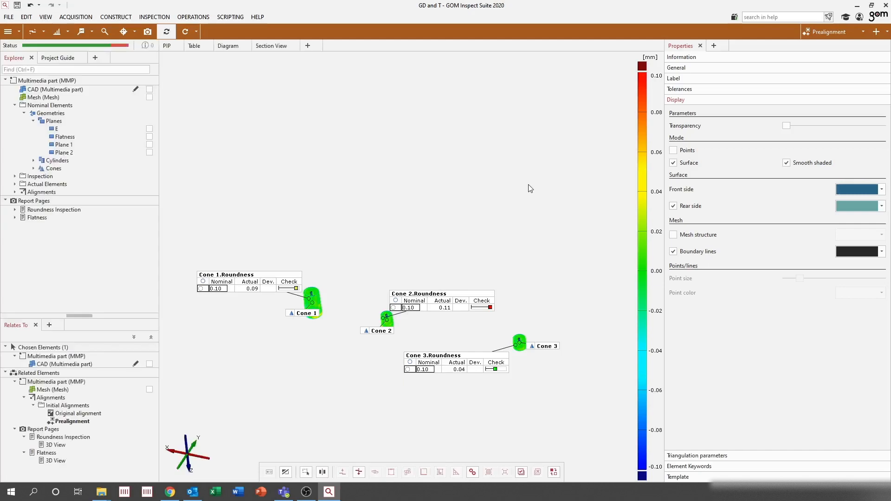
{"action": "left_click", "coordinate": [56, 98]}
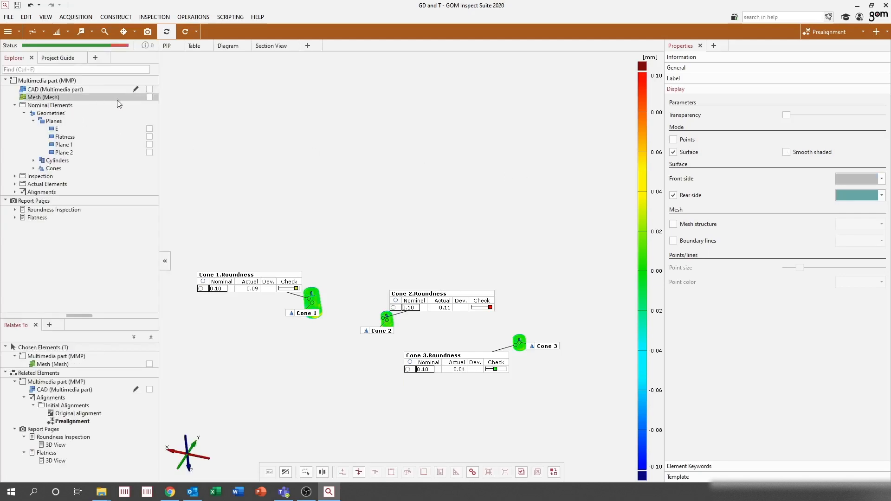
{"action": "left_click", "coordinate": [149, 98]}
{"action": "key", "text": "F9"}
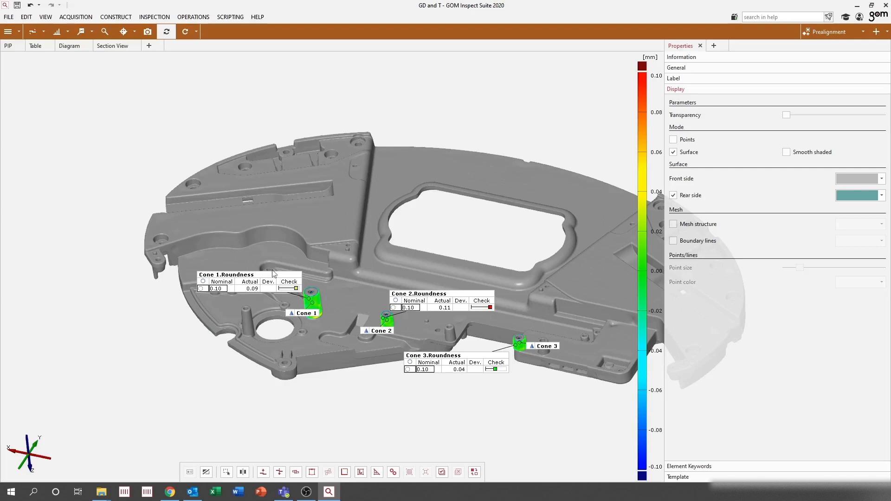
Step: Switch the label template of the three cone roundness checks to Checks
{"action": "left_click", "coordinate": [265, 281]}
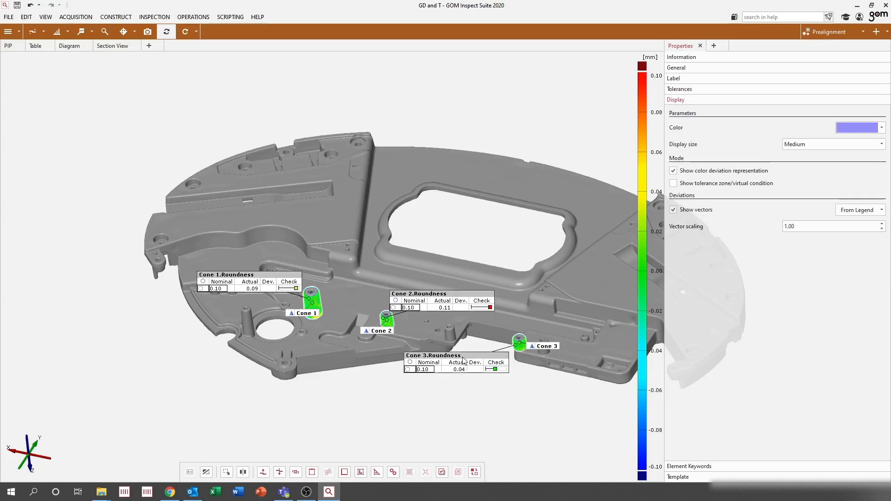
{"action": "left_click", "coordinate": [687, 79]}
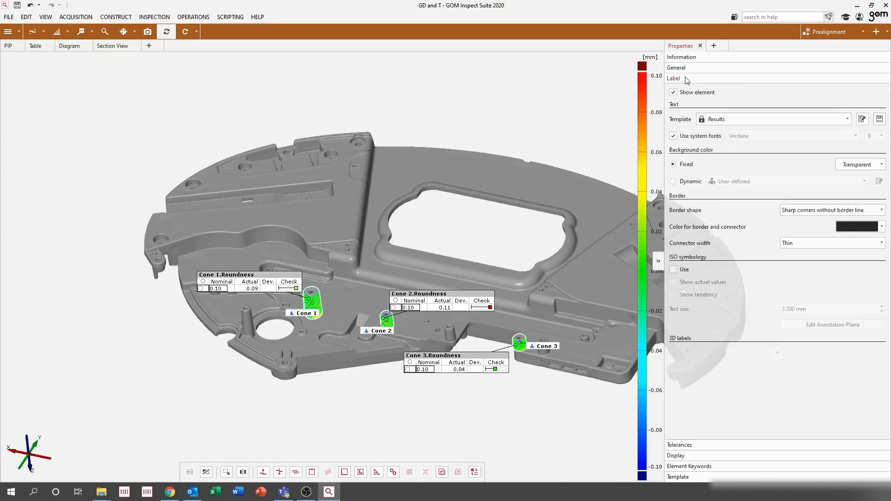
{"action": "left_click", "coordinate": [721, 120]}
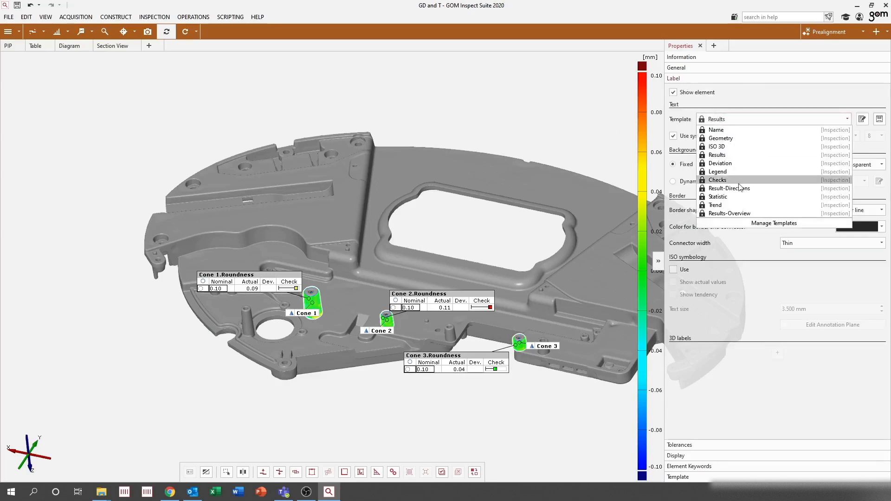
{"action": "left_click", "coordinate": [736, 179]}
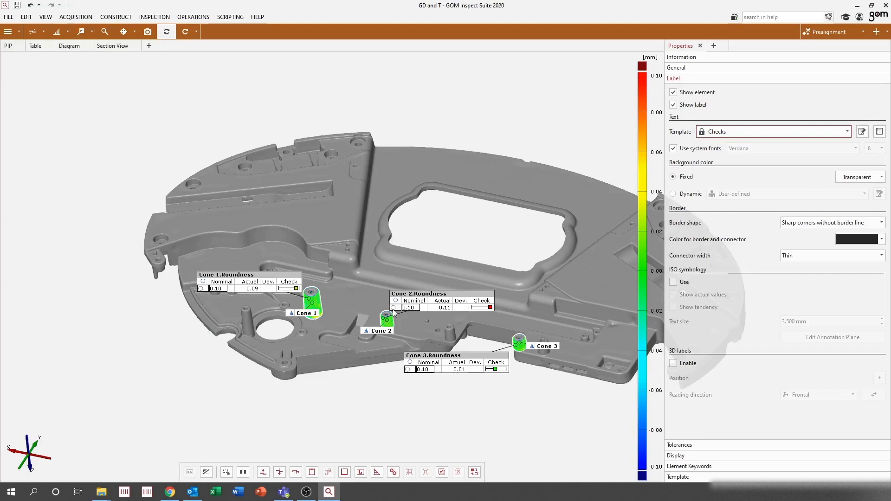
Step: Hide the nominal elements Cone 1, Cone 2 and Cone 3, leaving their roundness checks displayed
{"action": "left_click", "coordinate": [318, 313]}
{"action": "left_click", "coordinate": [387, 331], "text": "ctrl"}
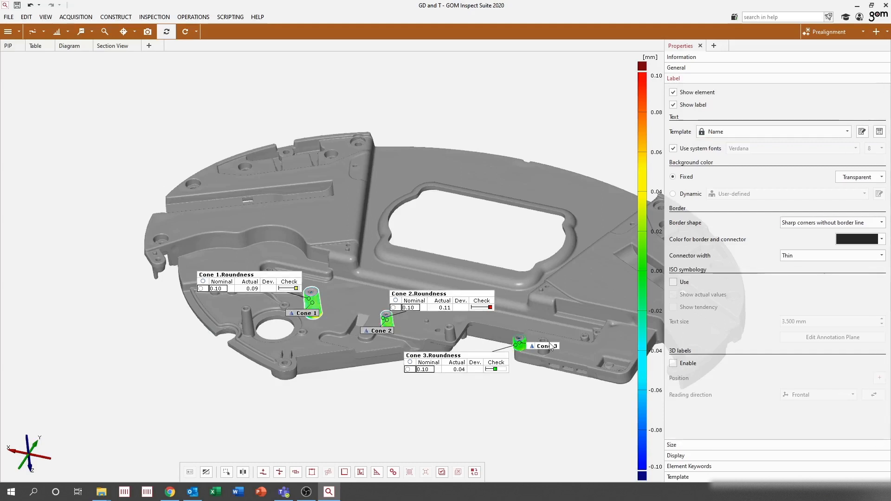
{"action": "left_click", "coordinate": [549, 346], "text": "ctrl"}
{"action": "key", "text": "ctrl+h"}
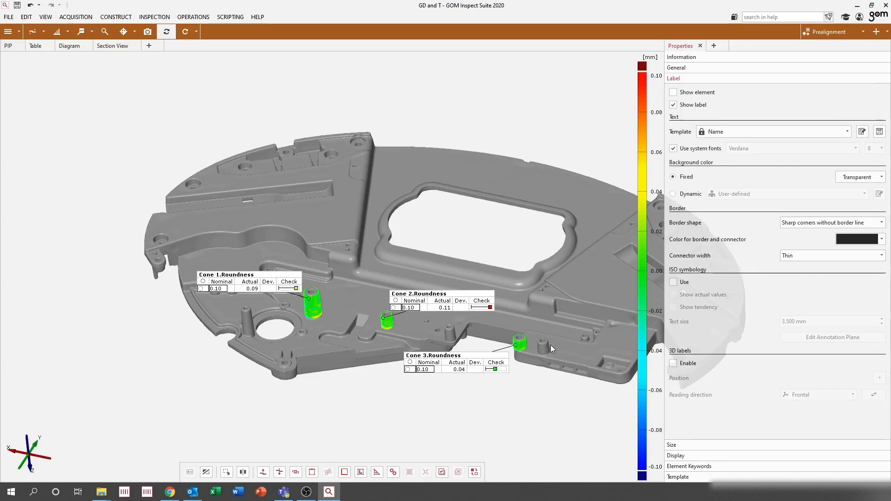
Step: Set the color legend's upper limit to 0.05 mm and examine the roundness deviations on the cones up close
{"action": "double_click", "coordinate": [652, 76]}
{"action": "type", "text": ".05"}
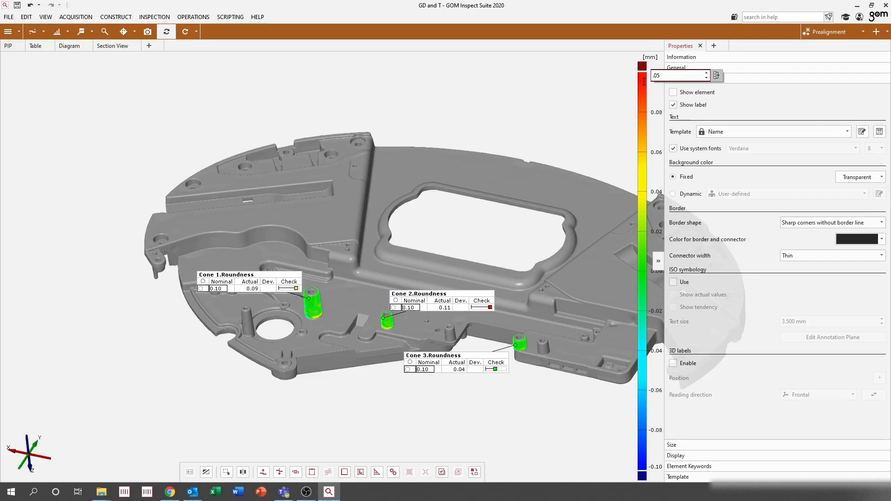
{"action": "key", "text": "Return"}
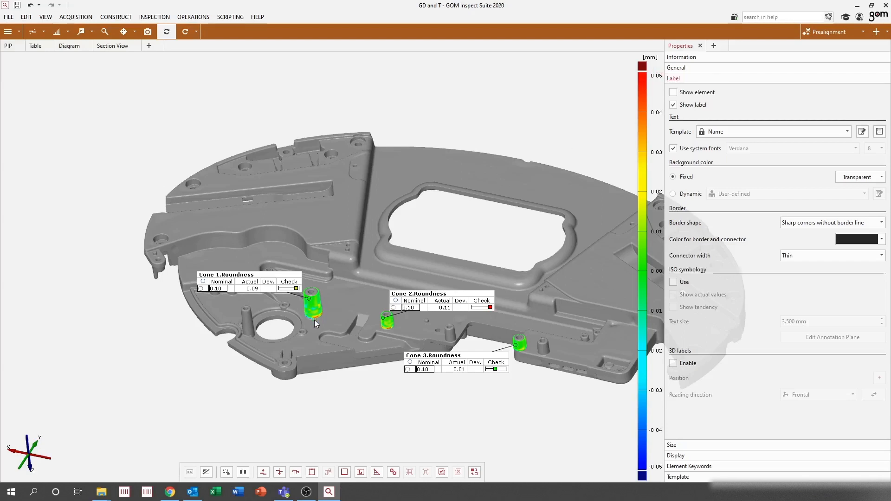
{"action": "scroll", "coordinate": [394, 330], "scroll_direction": "up", "scroll_amount": 5}
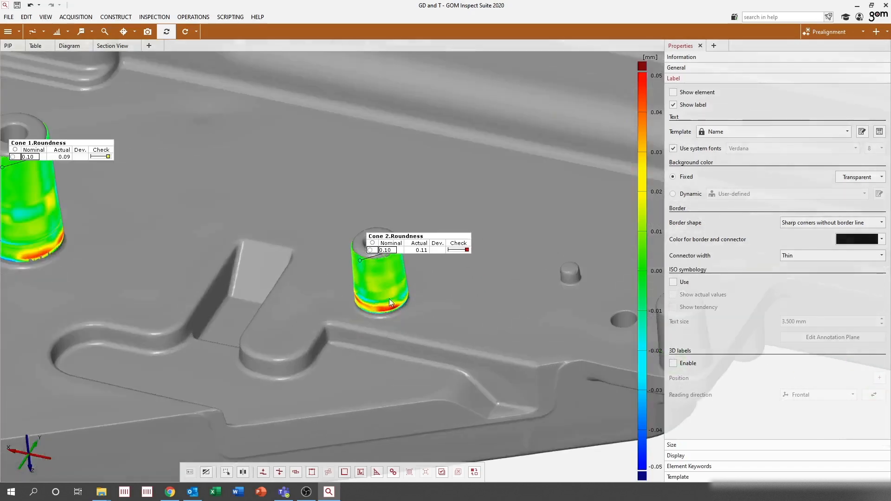
{"action": "scroll", "coordinate": [390, 302], "scroll_direction": "down", "scroll_amount": 10}
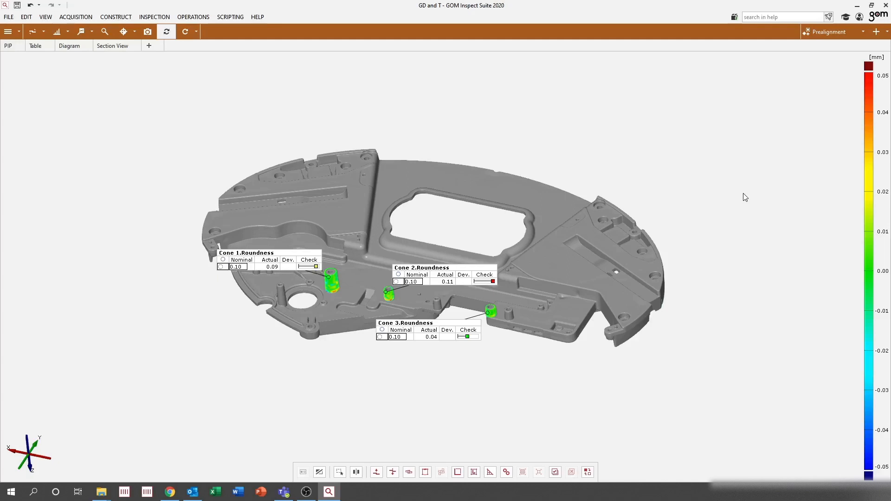
Step: Show only the CAD model in the 3D view, hiding the mesh and roundness checks
{"action": "key", "text": "F9"}
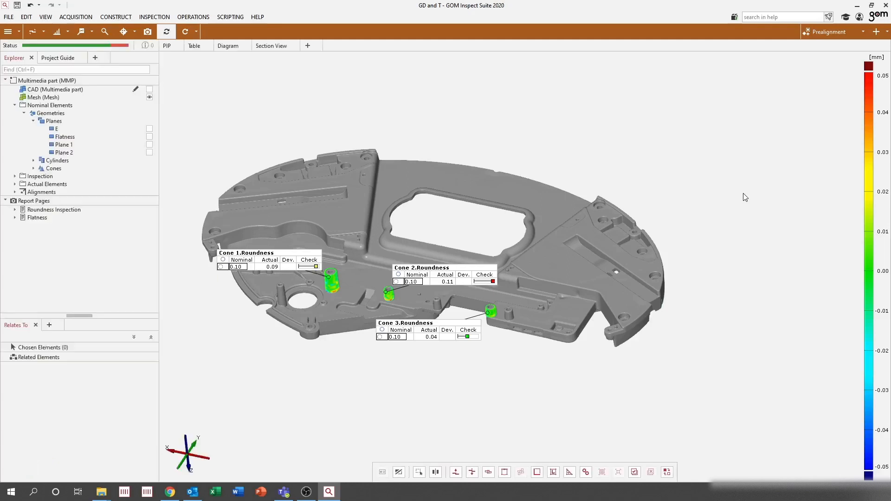
{"action": "left_click", "coordinate": [61, 91]}
{"action": "double_click", "coordinate": [60, 91]}
{"action": "key", "text": "F9"}
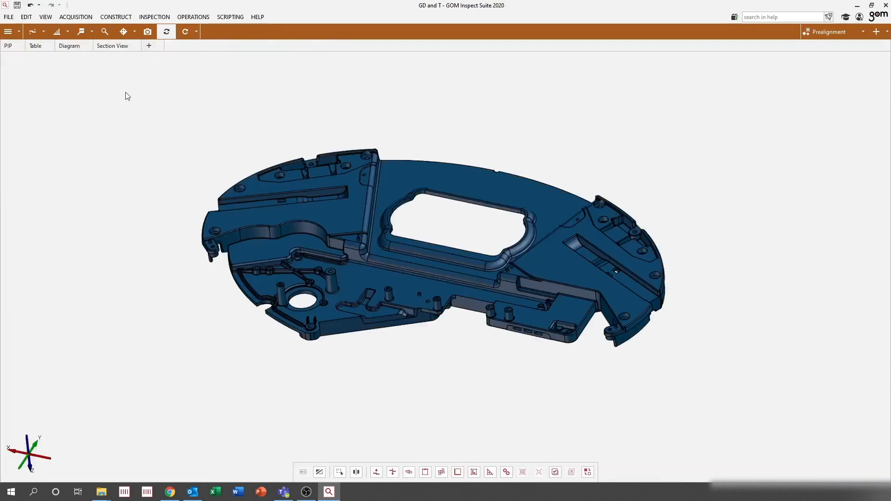
Step: Create a flatness check with a 0.2 mm tolerance on the large flat face right of the central opening, and finish the command
{"action": "left_click", "coordinate": [133, 33]}
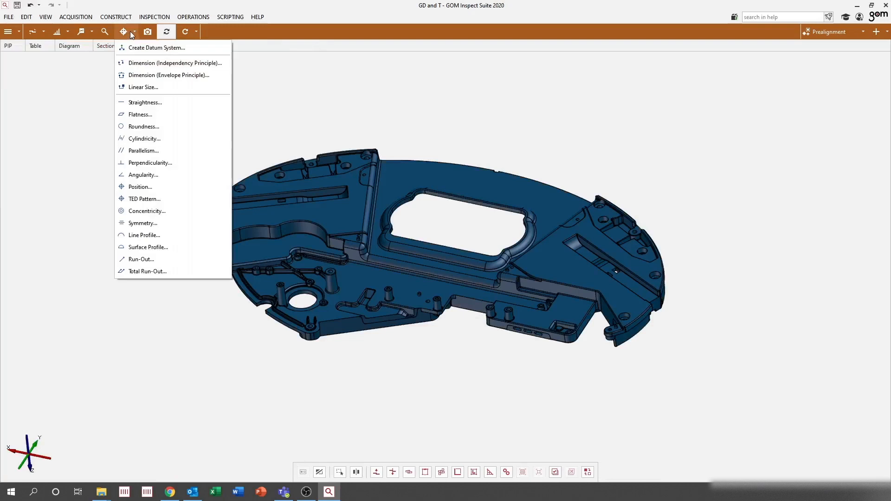
{"action": "left_click", "coordinate": [184, 116]}
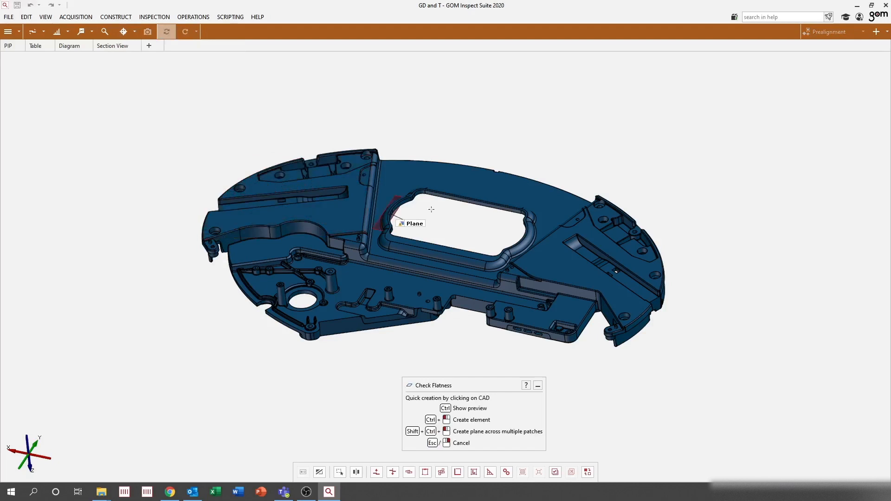
{"action": "left_click", "coordinate": [560, 263], "text": "ctrl"}
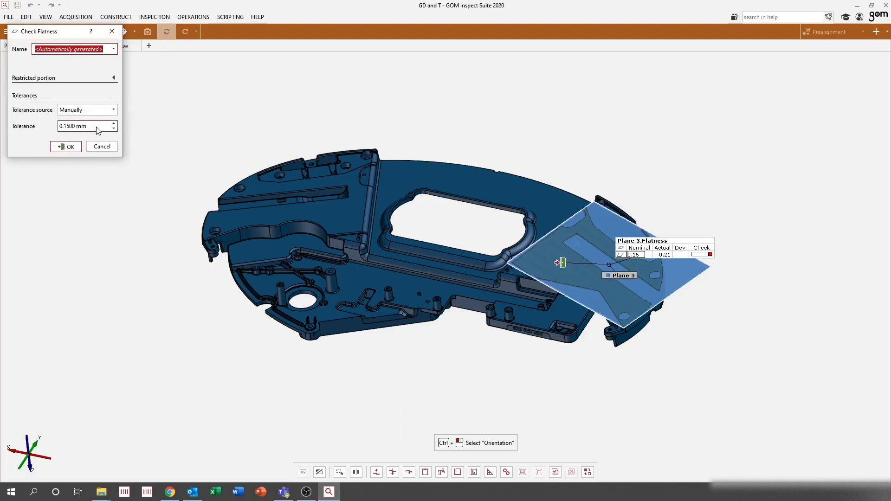
{"action": "left_click", "coordinate": [96, 128]}
{"action": "type", "text": ".2"}
{"action": "left_click", "coordinate": [72, 147]}
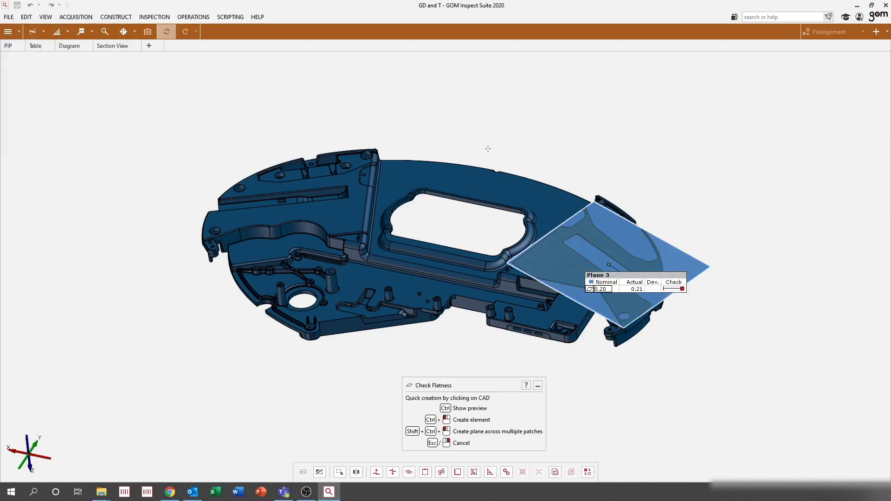
{"action": "key", "text": "Escape"}
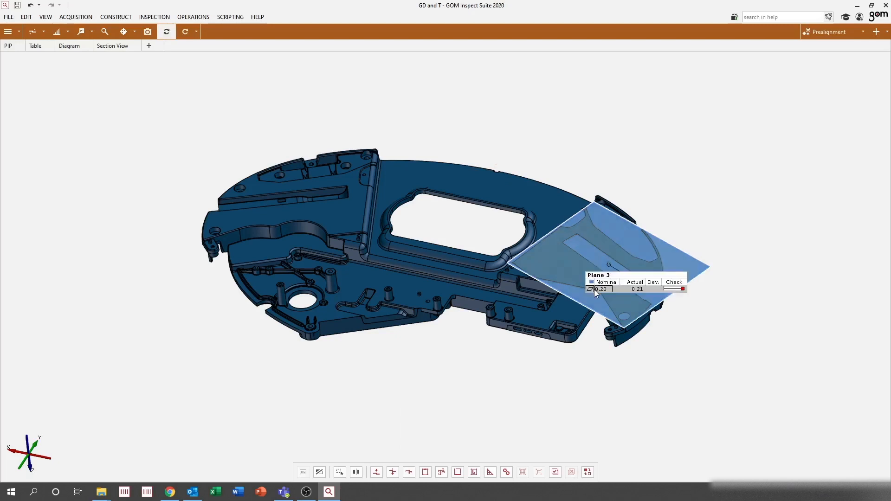
Step: Turn on the color deviation representation and turn off the tolerance zone display for the Plane 3 flatness check
{"action": "double_click", "coordinate": [642, 290]}
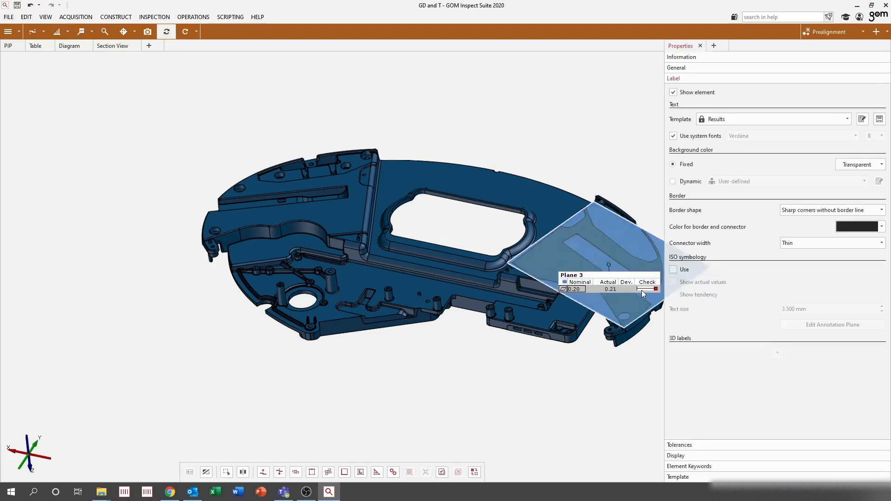
{"action": "left_click", "coordinate": [675, 456]}
{"action": "left_click", "coordinate": [673, 155]}
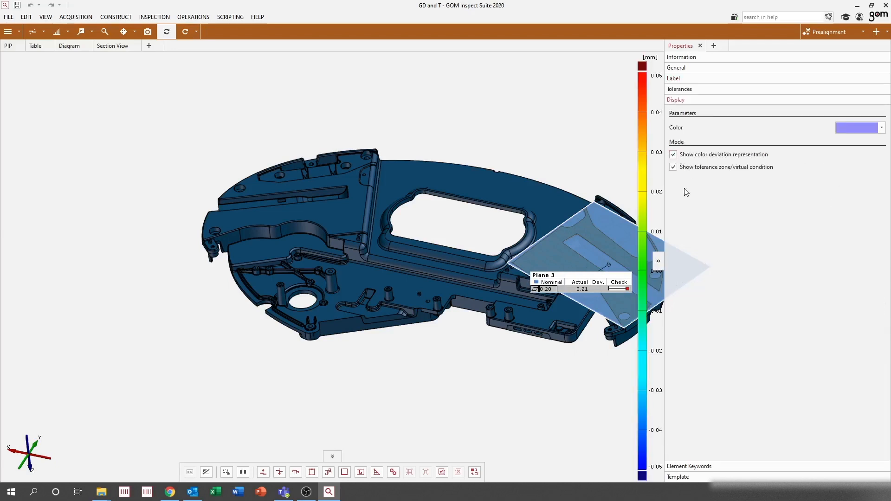
{"action": "left_click", "coordinate": [673, 168]}
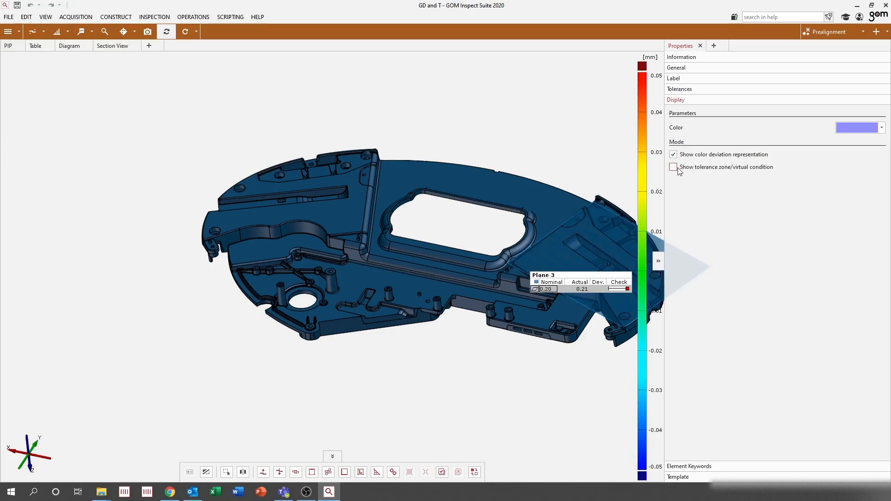
Step: Hide the CAD model and show the scanned mesh behind the flatness result, and close the element properties
{"action": "left_click", "coordinate": [416, 185]}
{"action": "key", "text": "h"}
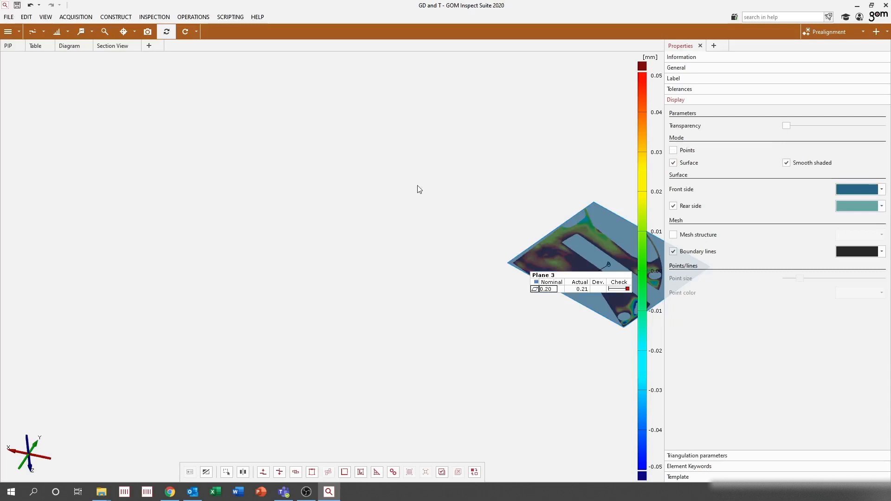
{"action": "key", "text": "F2"}
{"action": "left_click", "coordinate": [151, 97]}
{"action": "key", "text": "F2"}
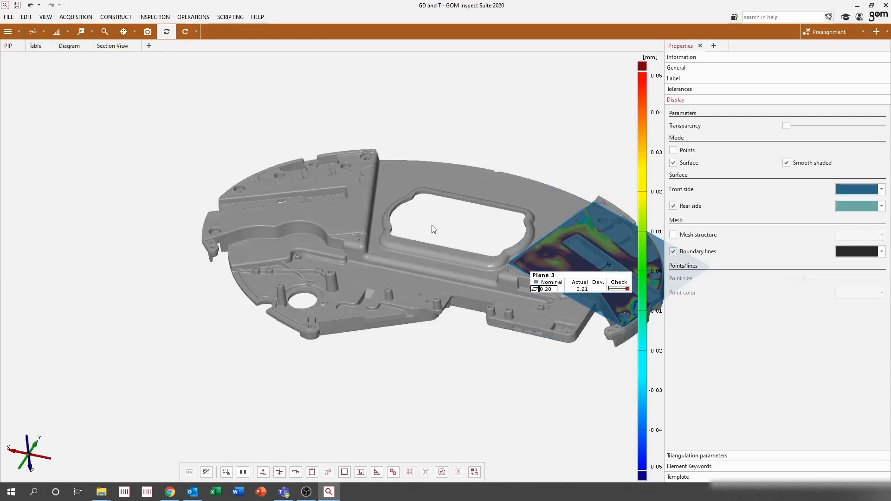
{"action": "key", "text": "F3"}
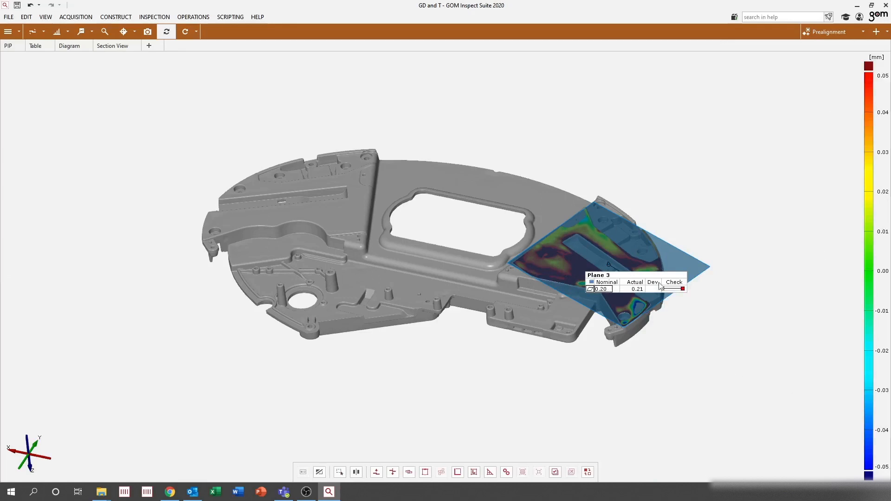
Step: Switch the flatness check's label template to Checks and hide the nominal Plane 3
{"action": "double_click", "coordinate": [608, 288]}
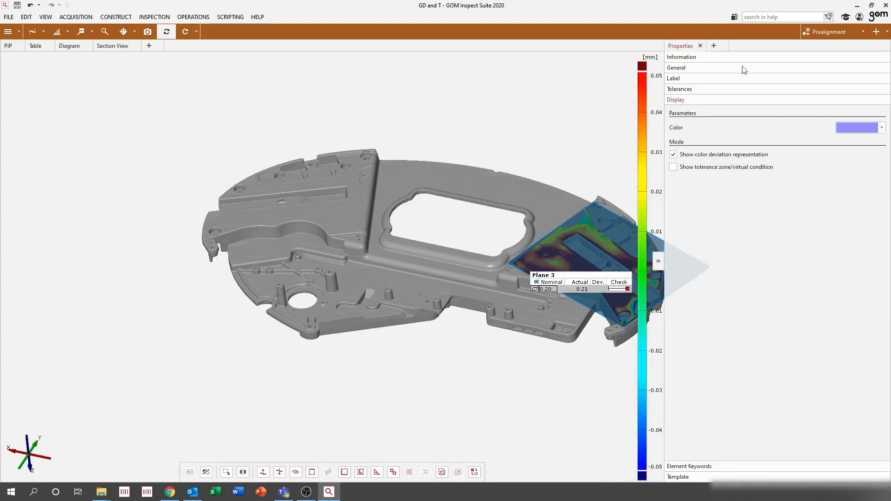
{"action": "left_click", "coordinate": [682, 80]}
{"action": "left_click", "coordinate": [726, 120]}
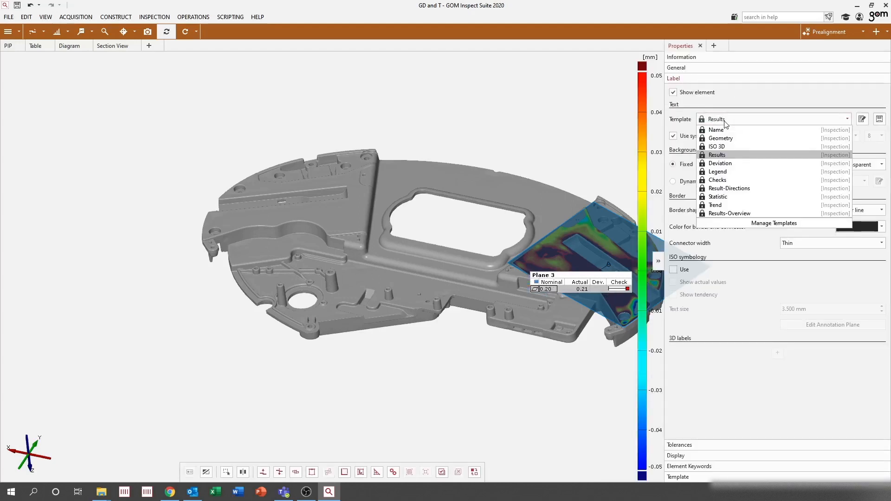
{"action": "left_click", "coordinate": [727, 180]}
{"action": "left_click", "coordinate": [592, 286]}
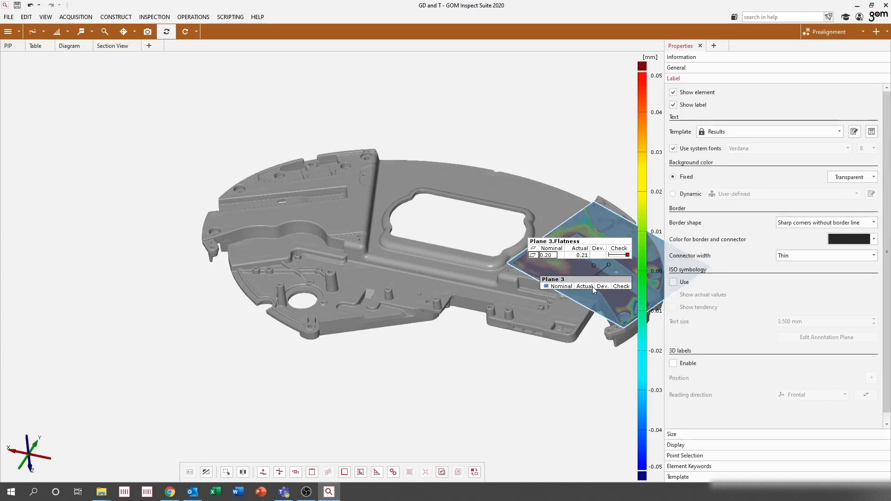
{"action": "key", "text": "ctrl+h"}
{"action": "key", "text": "F3"}
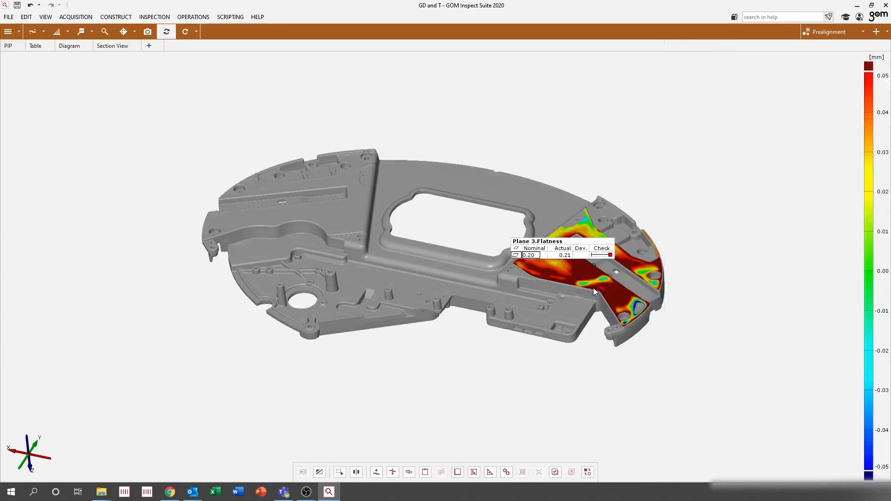
Step: Set the color legend's upper limit to 0.2 mm and move the flatness label off the part, above its right end
{"action": "left_click", "coordinate": [883, 76]}
{"action": "type", "text": "0.2"}
{"action": "key", "text": "Return"}
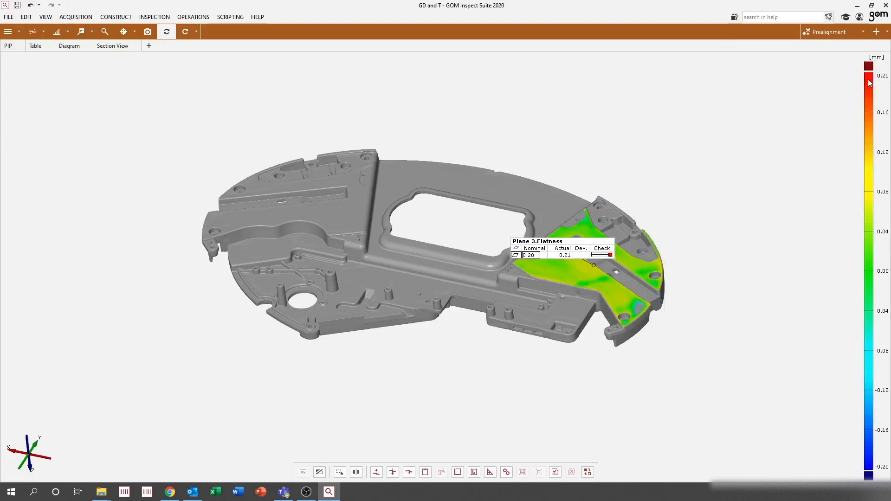
{"action": "left_click_drag", "start_coordinate": [591, 248], "coordinate": [690, 185]}
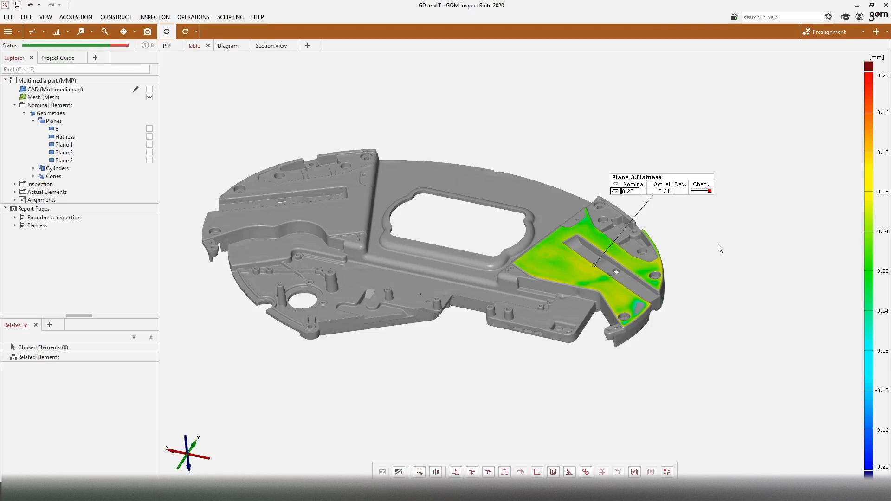
Step: Show only the CAD model of the multimedia part and hide the Explorer side panel
{"action": "left_click", "coordinate": [81, 90]}
{"action": "double_click", "coordinate": [81, 91]}
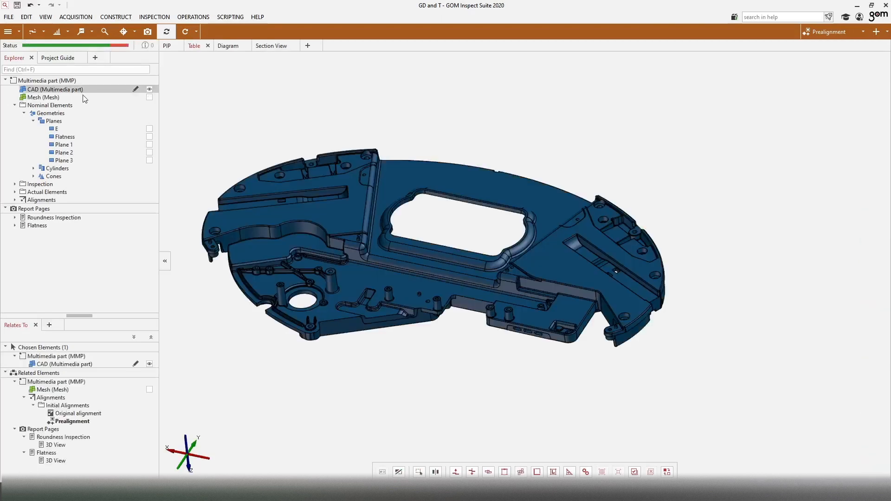
{"action": "key", "text": "F9"}
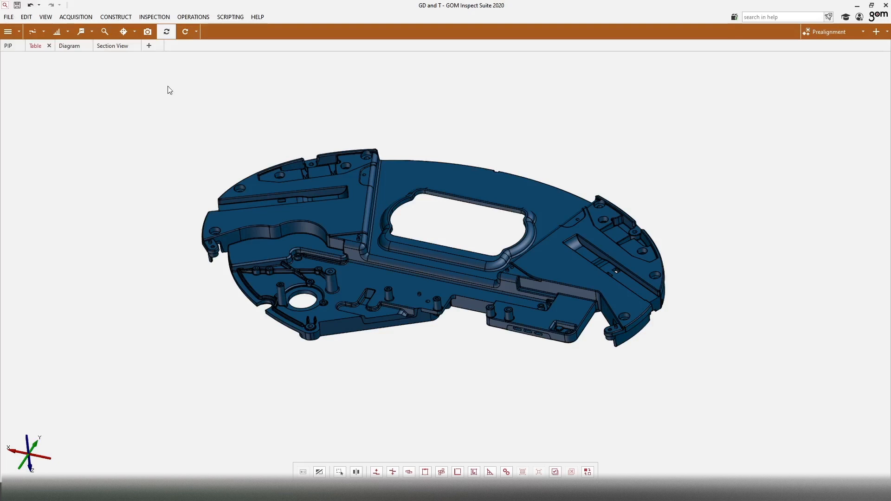
Step: Start a datum system and create plane A on the flat surface around the central opening as its first datum
{"action": "left_click", "coordinate": [125, 32]}
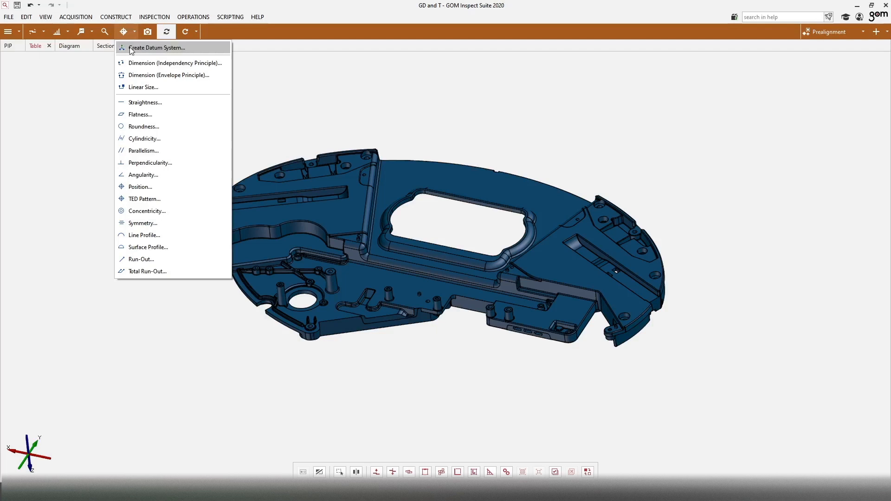
{"action": "left_click", "coordinate": [132, 48]}
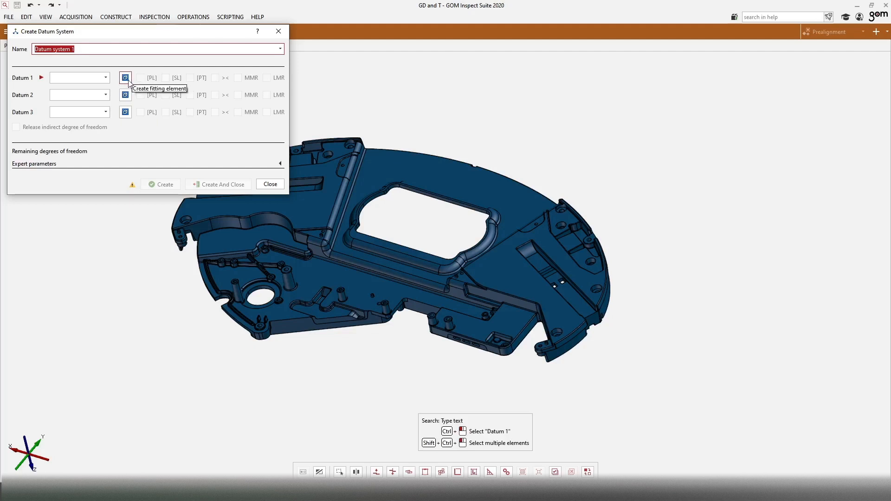
{"action": "left_click", "coordinate": [128, 82]}
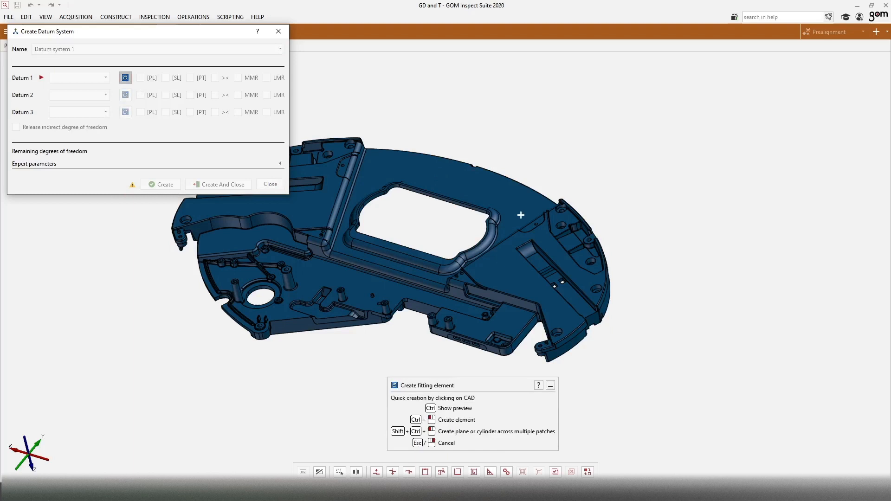
{"action": "key", "text": "ctrl"}
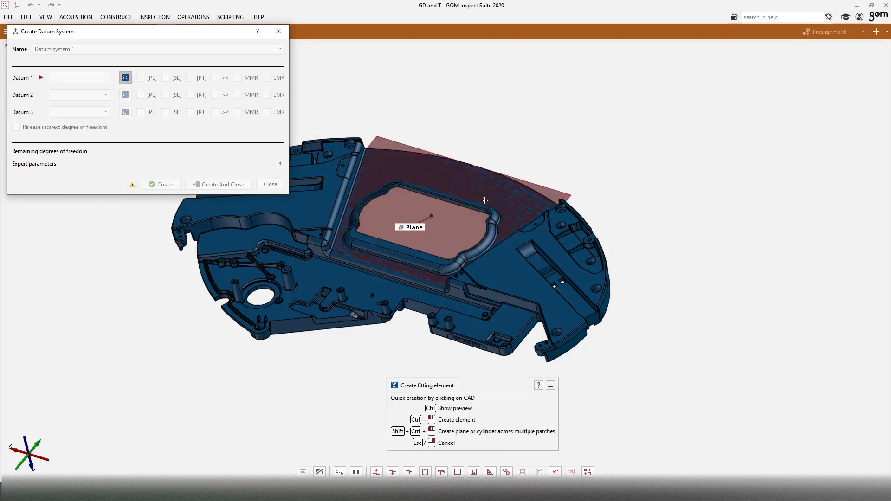
{"action": "left_click", "coordinate": [477, 190], "text": "ctrl"}
{"action": "type", "text": "A"}
{"action": "key", "text": "Return"}
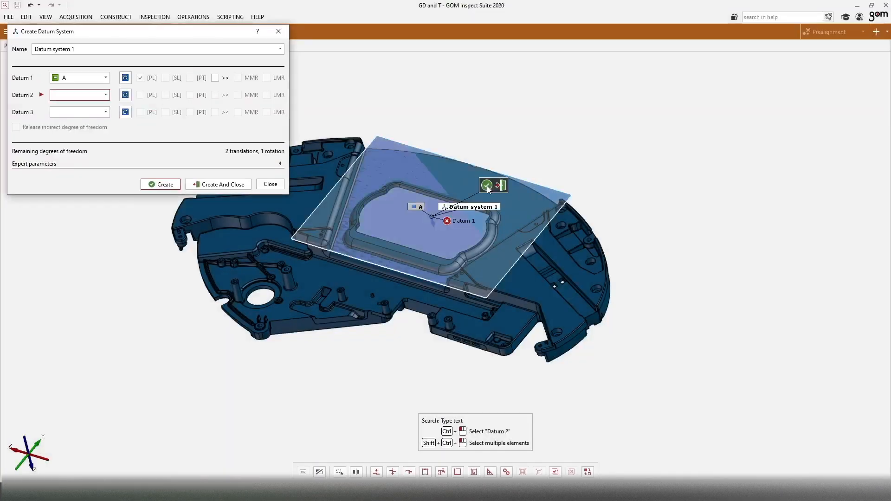
Step: Create plane B on the narrow side face along the ridge beside the central opening as the second datum
{"action": "left_click", "coordinate": [125, 95]}
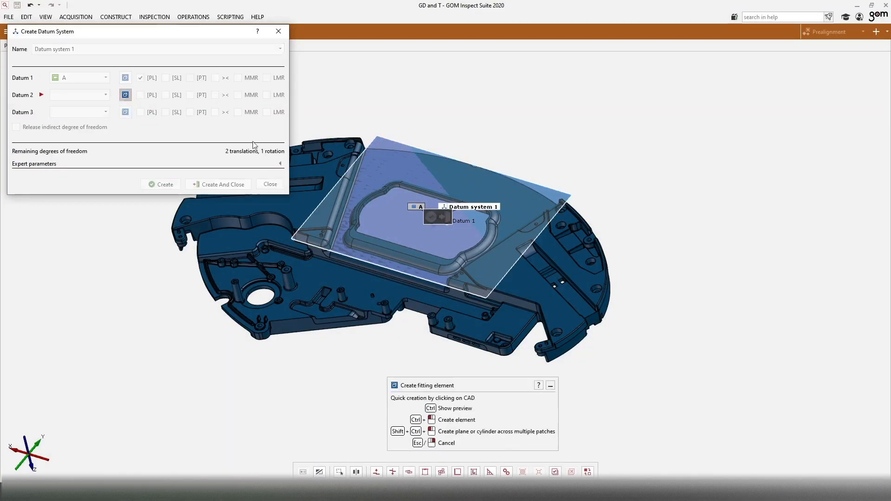
{"action": "left_click", "coordinate": [345, 200], "text": "ctrl"}
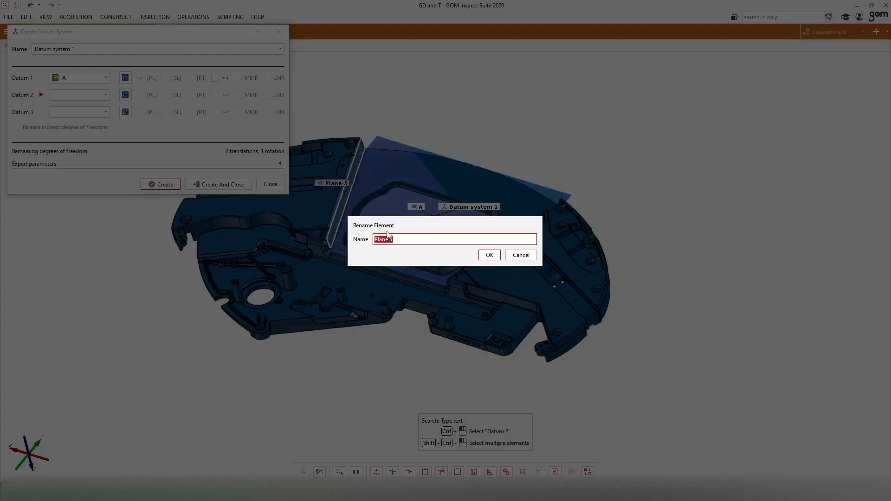
{"action": "type", "text": "B"}
{"action": "key", "text": "Return"}
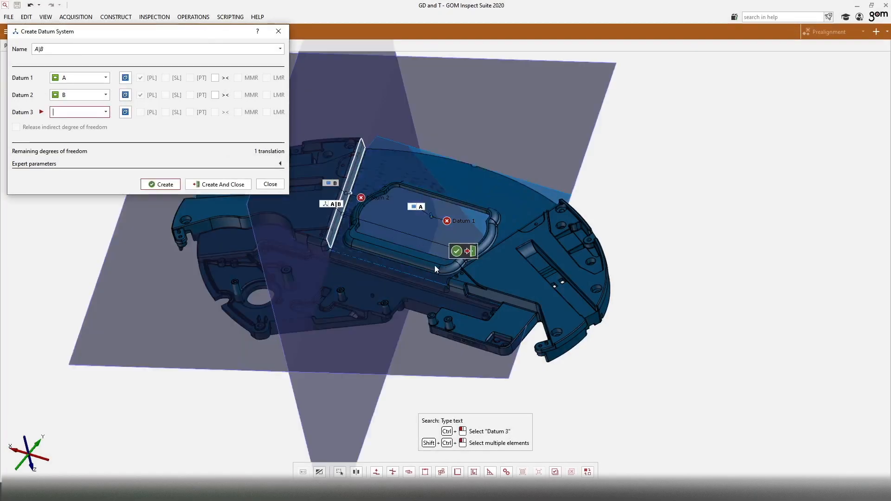
Step: Create plane C on the small front edge face as the third datum and create the datum system A|B|C
{"action": "left_click", "coordinate": [125, 112]}
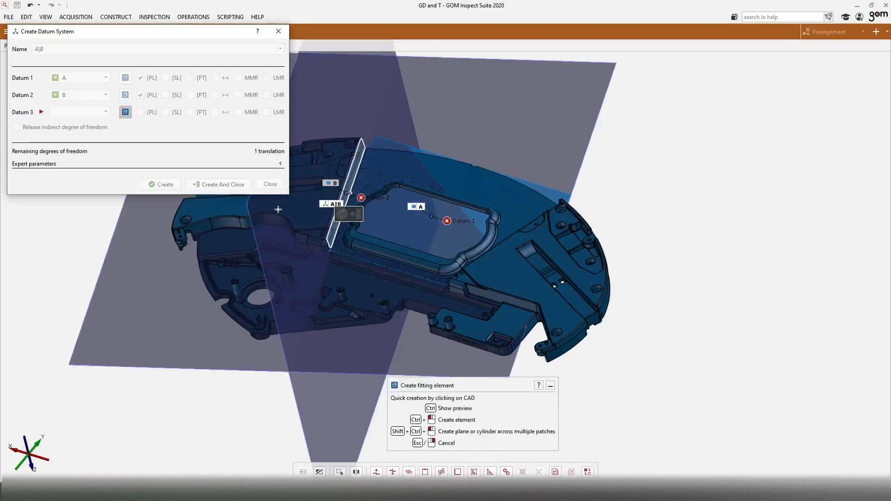
{"action": "left_click", "coordinate": [376, 314], "text": "ctrl"}
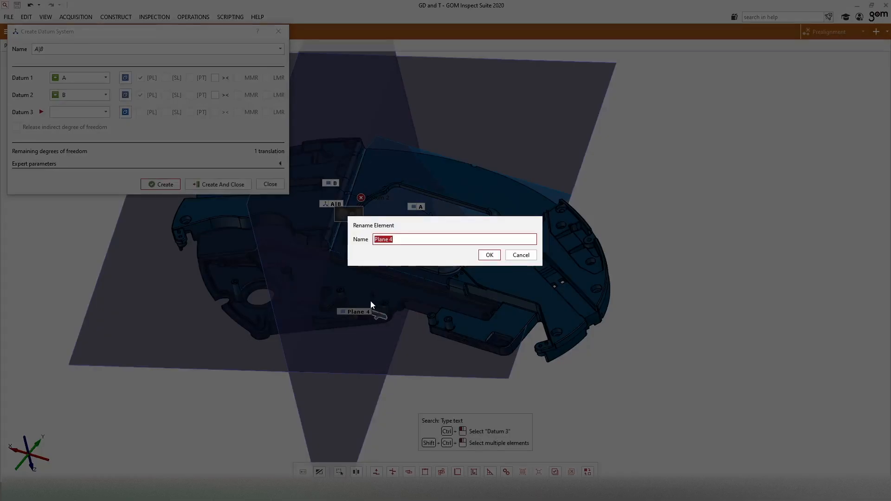
{"action": "type", "text": "C"}
{"action": "key", "text": "Return"}
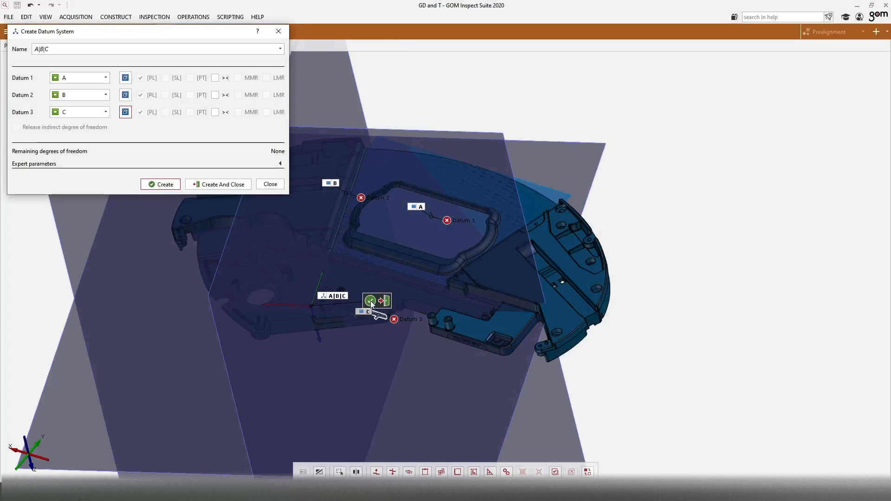
{"action": "left_click", "coordinate": [219, 184]}
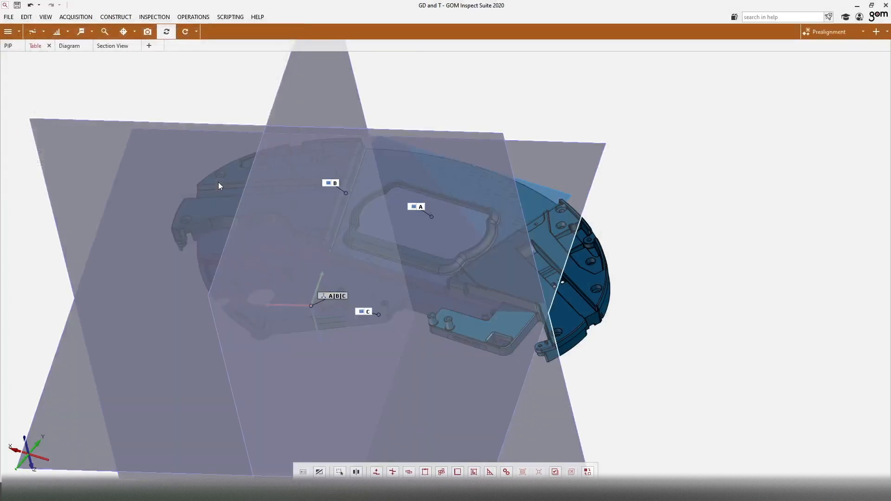
Step: Show only the CAD, plane A and cylinders D1 and D2 tagged 2ndDatumElements, and hide the Explorer side panel
{"action": "left_click", "coordinate": [15, 105]}
{"action": "left_click", "coordinate": [15, 129]}
{"action": "left_click", "coordinate": [25, 137]}
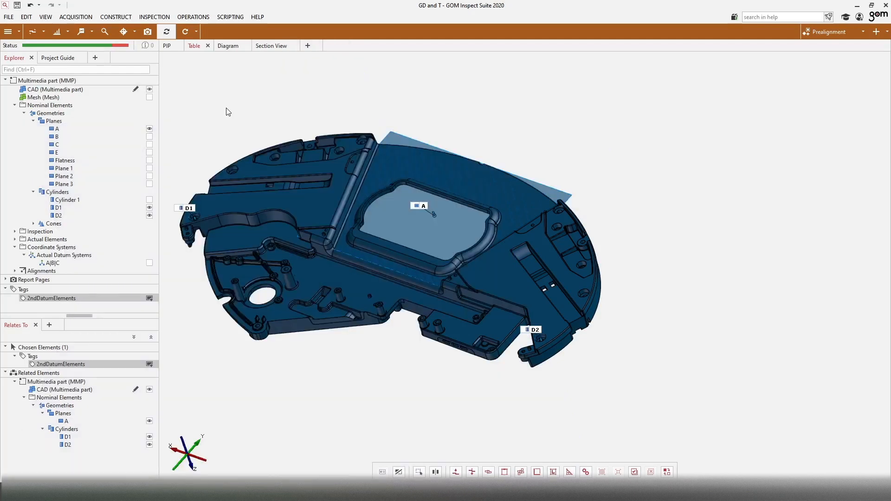
{"action": "key", "text": "F2"}
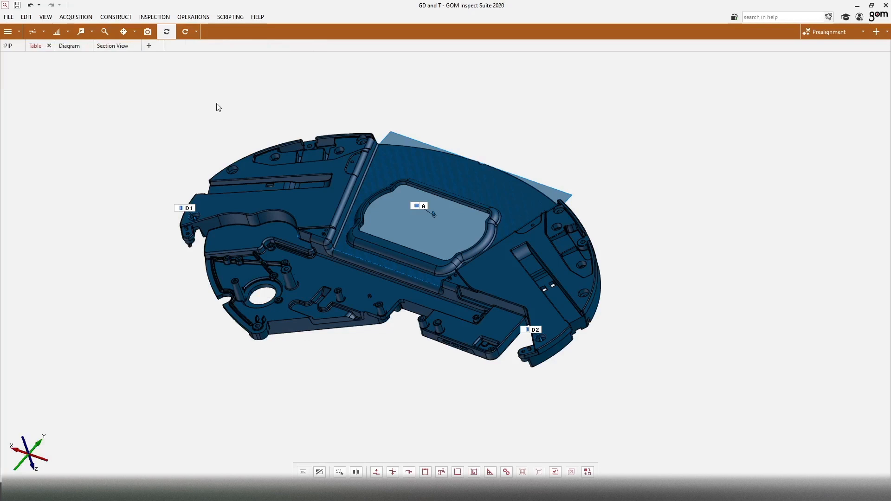
Step: Create the datum system A|D1-D2 with plane A as first datum and cylinders D1 and D2 together as second datum
{"action": "left_click", "coordinate": [134, 31]}
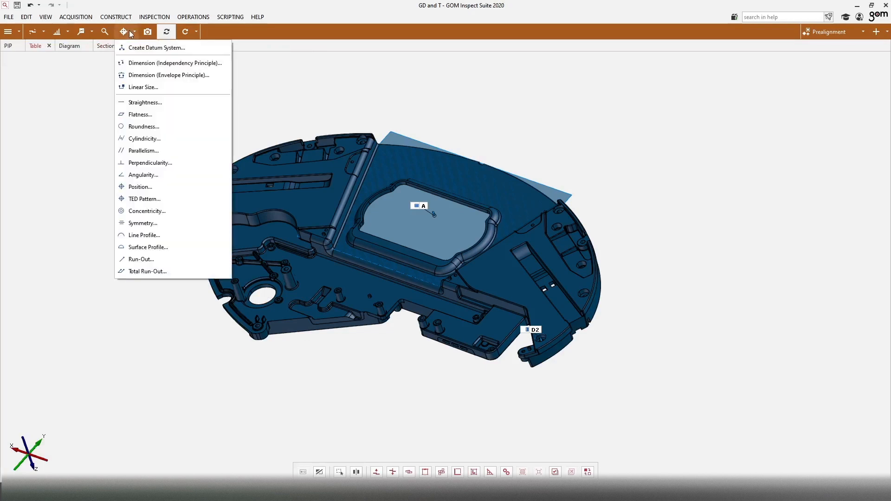
{"action": "left_click", "coordinate": [148, 45]}
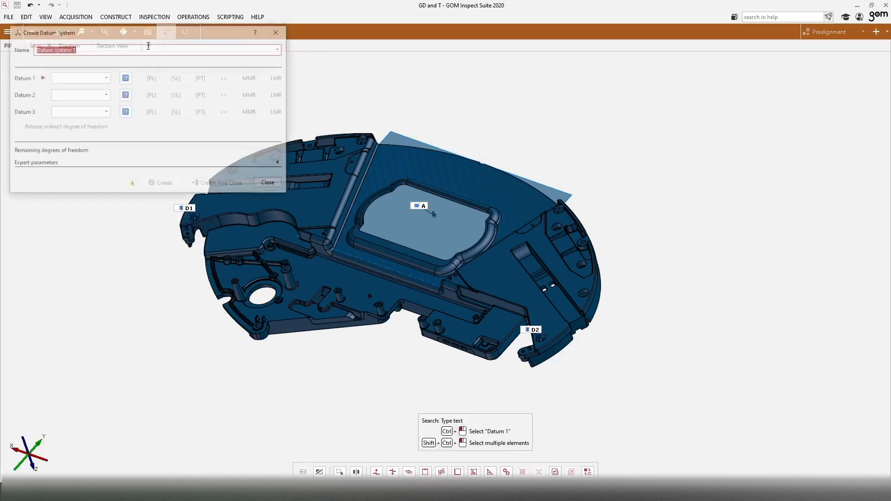
{"action": "left_click", "coordinate": [106, 78]}
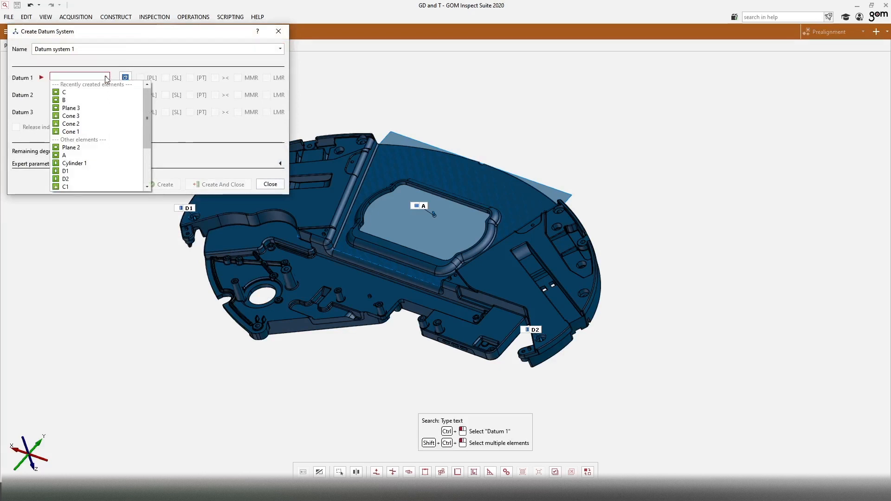
{"action": "left_click", "coordinate": [70, 156]}
{"action": "left_click", "coordinate": [106, 95]}
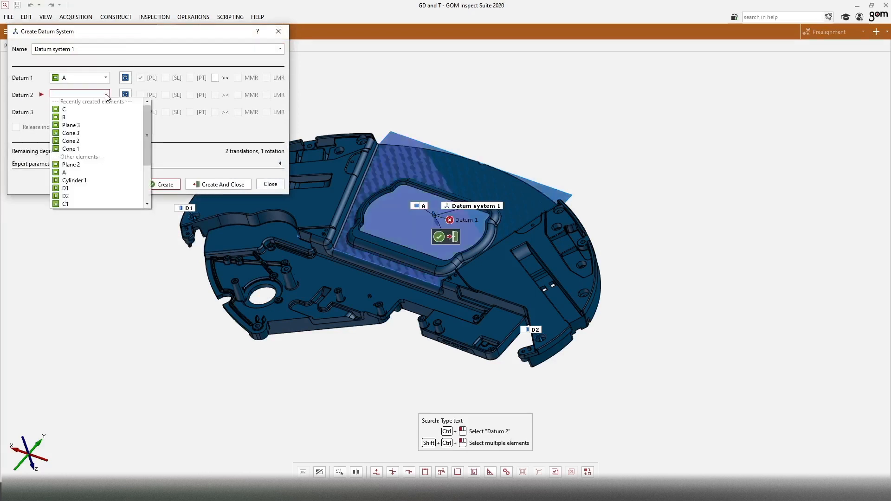
{"action": "left_click", "coordinate": [72, 193]}
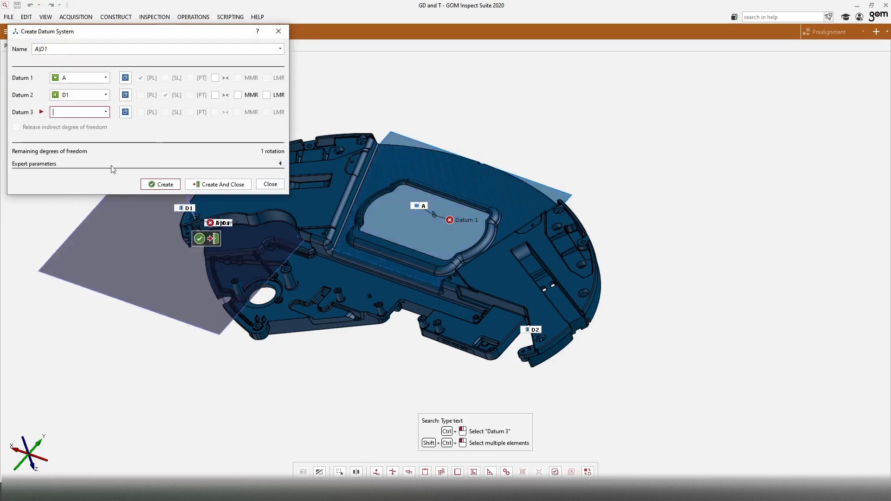
{"action": "left_click", "coordinate": [105, 95]}
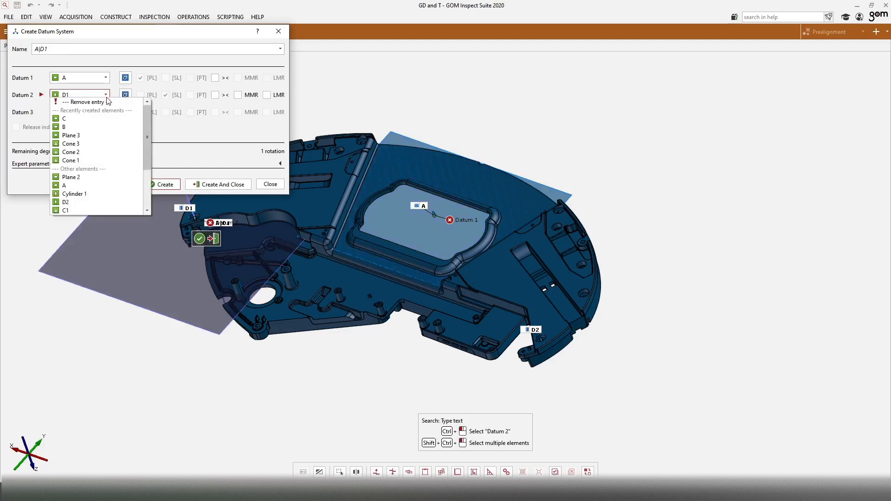
{"action": "left_click", "coordinate": [65, 203], "text": "ctrl"}
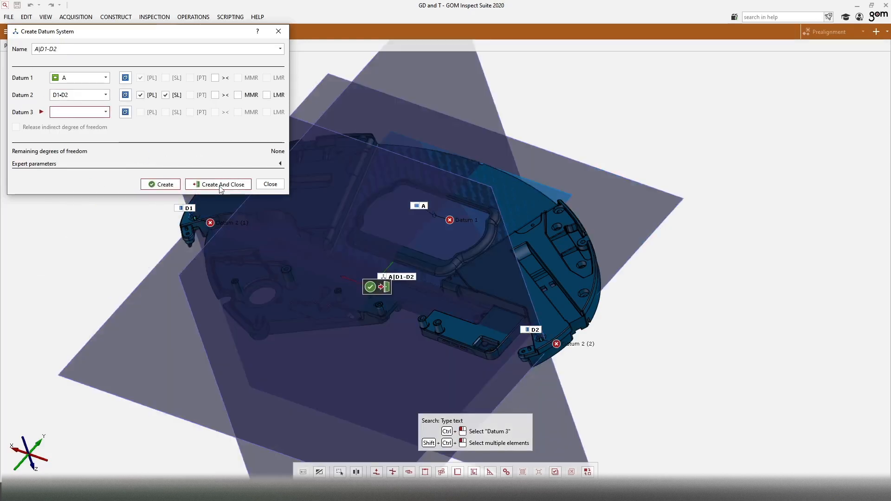
{"action": "left_click", "coordinate": [158, 185]}
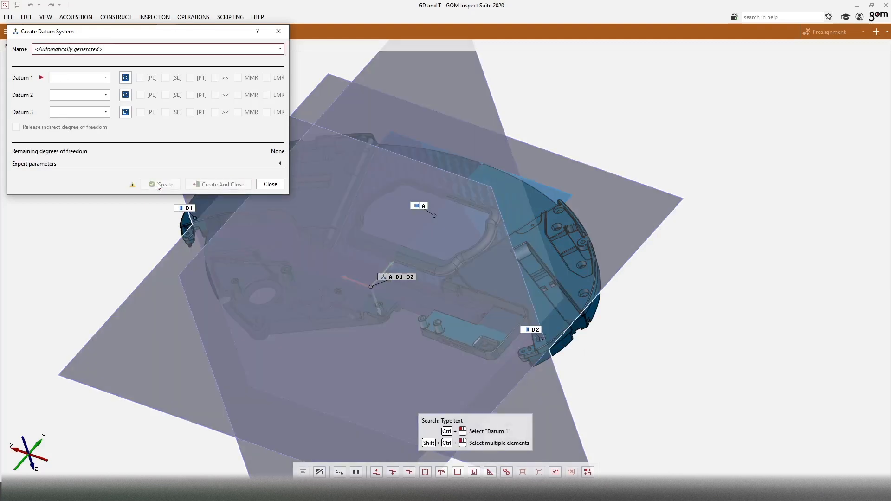
Step: Create another datum system with plane A as first datum and plane B as second datum, and finish datum creation
{"action": "left_click", "coordinate": [106, 77]}
{"action": "type", "text": "a"}
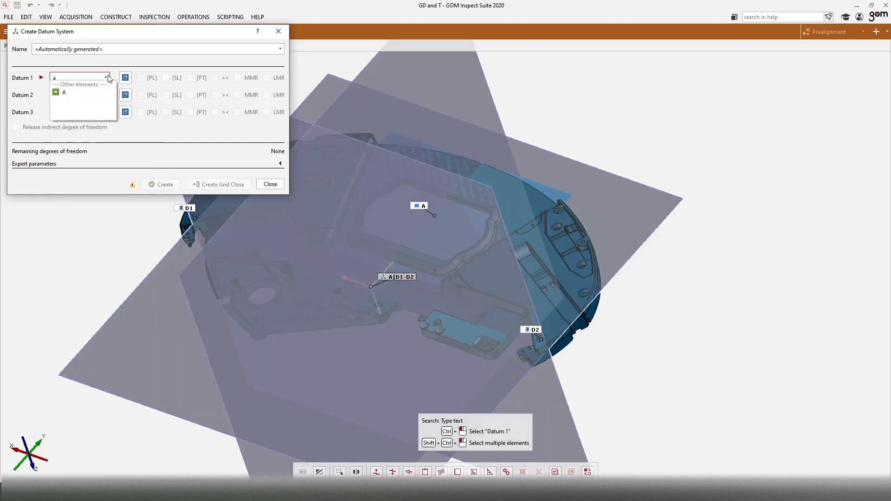
{"action": "left_click", "coordinate": [70, 92]}
{"action": "left_click", "coordinate": [106, 94]}
{"action": "type", "text": "b"}
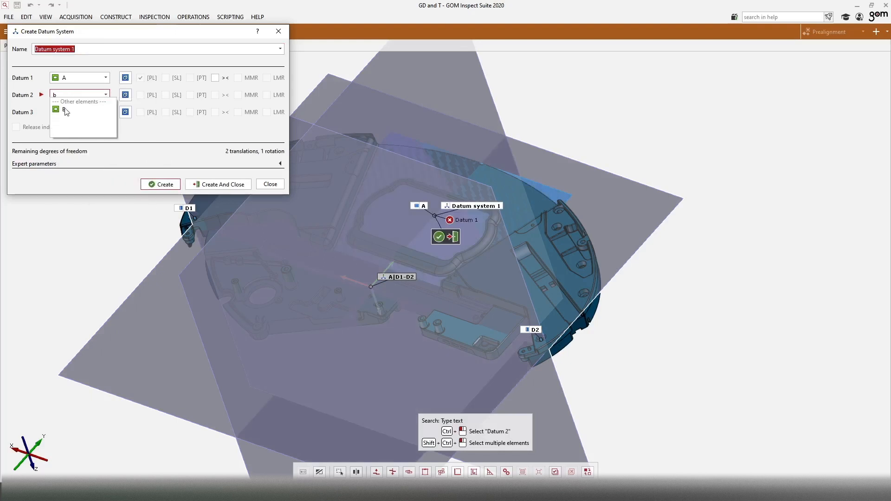
{"action": "left_click", "coordinate": [66, 110]}
{"action": "left_click", "coordinate": [235, 184]}
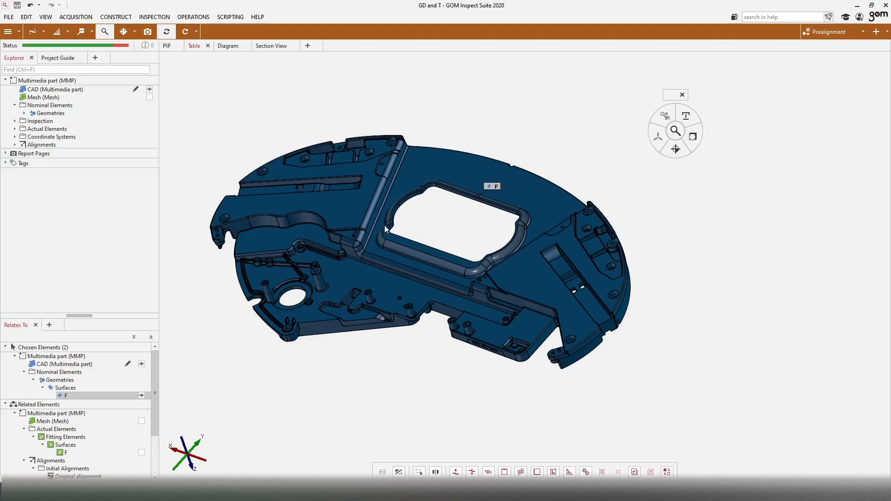
{"action": "left_click", "coordinate": [134, 31]}
{"action": "left_click", "coordinate": [140, 49]}
{"action": "left_click", "coordinate": [495, 187]}
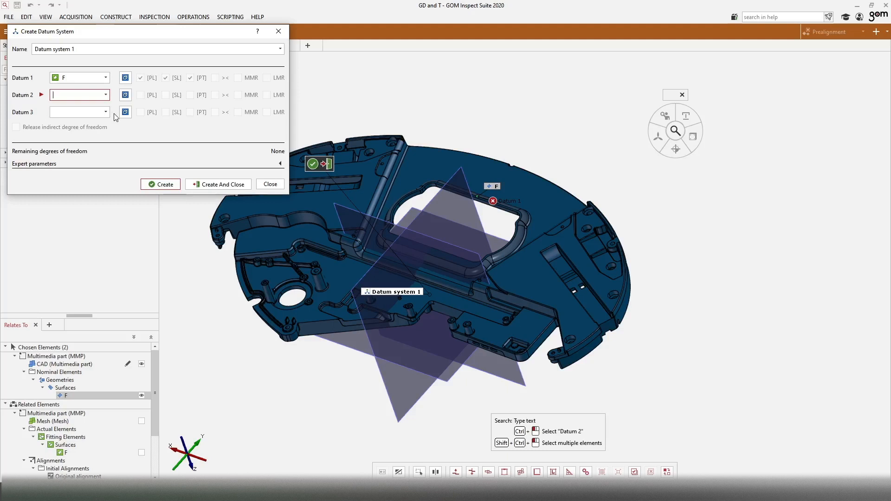
{"action": "left_click", "coordinate": [271, 185]}
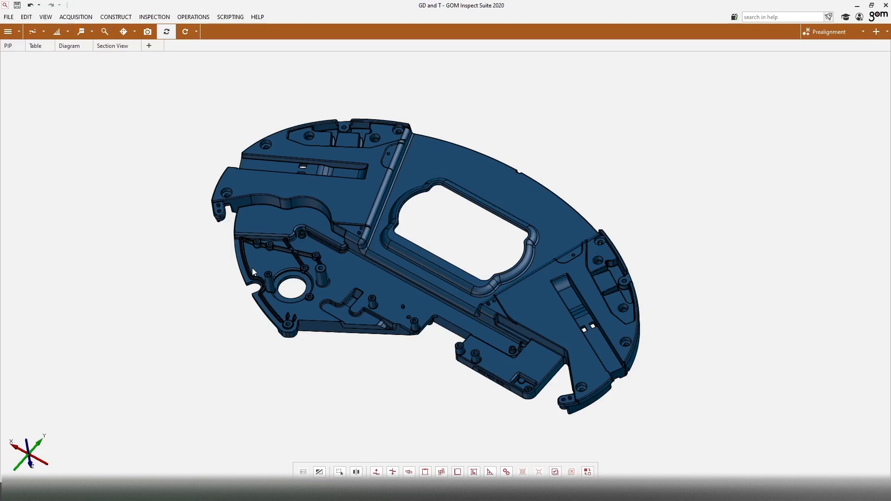
Step: Create a plane on the long slot wall opposite plane E as the element for a parallelism check
{"action": "scroll", "coordinate": [307, 181], "scroll_direction": "up", "scroll_amount": 5}
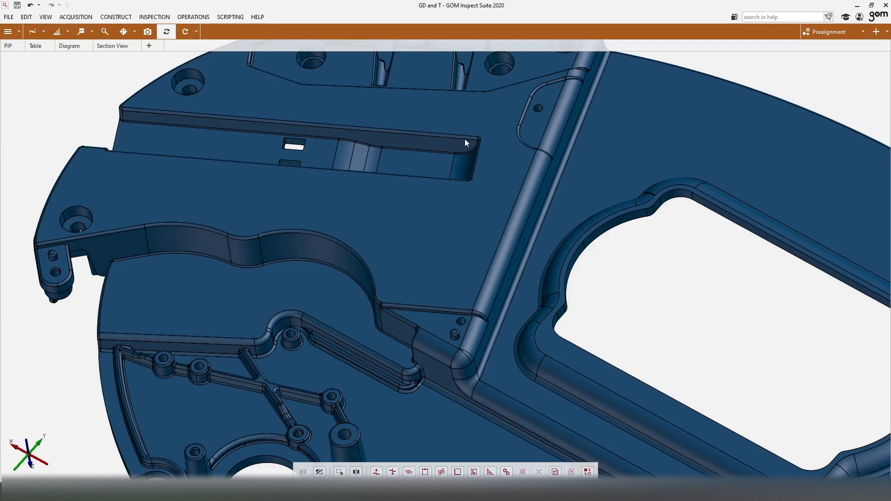
{"action": "mouse_move", "coordinate": [467, 143]}
{"action": "left_mouse_down"}
{"action": "mouse_move", "coordinate": [436, 189]}
{"action": "mouse_move", "coordinate": [481, 223]}
{"action": "left_mouse_up"}
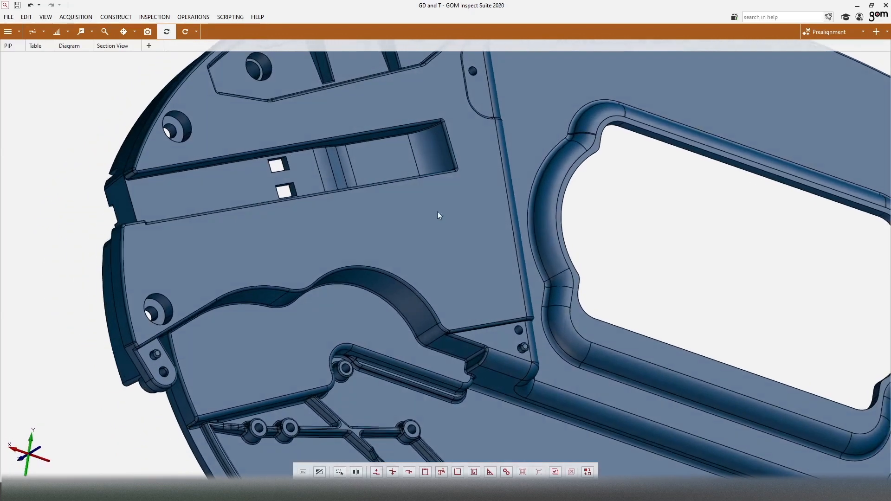
{"action": "left_click", "coordinate": [333, 194]}
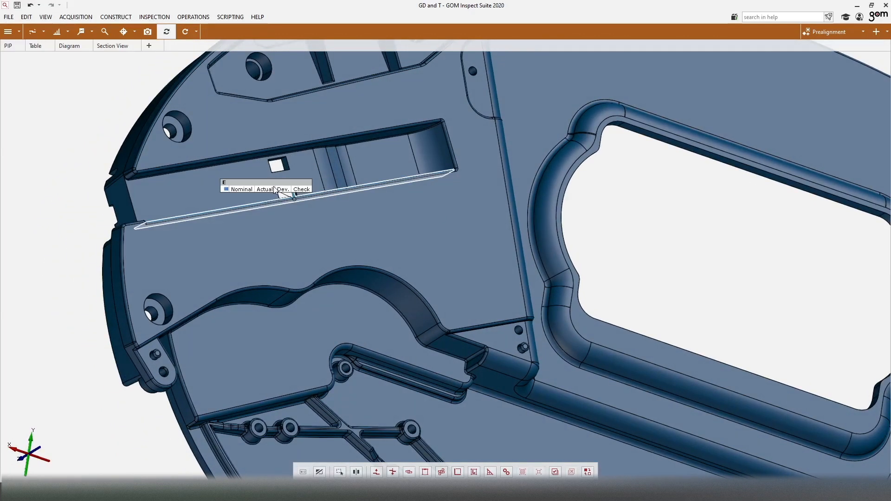
{"action": "left_click", "coordinate": [134, 32]}
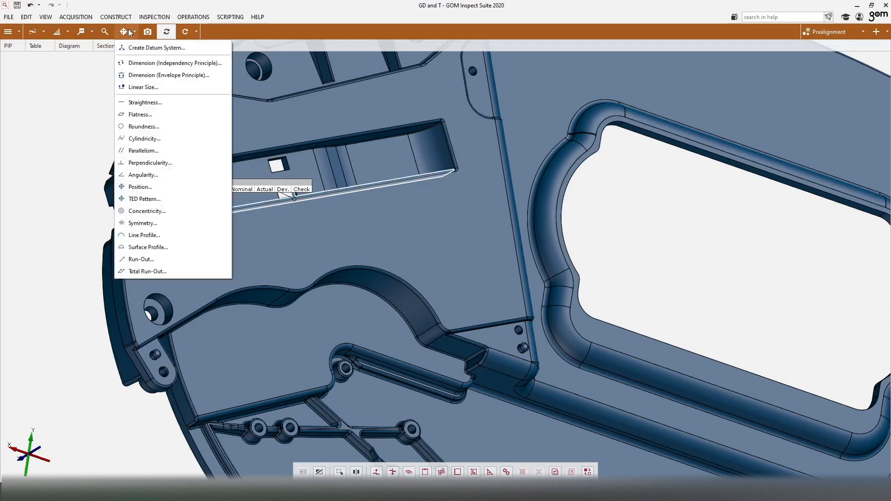
{"action": "left_click", "coordinate": [152, 152]}
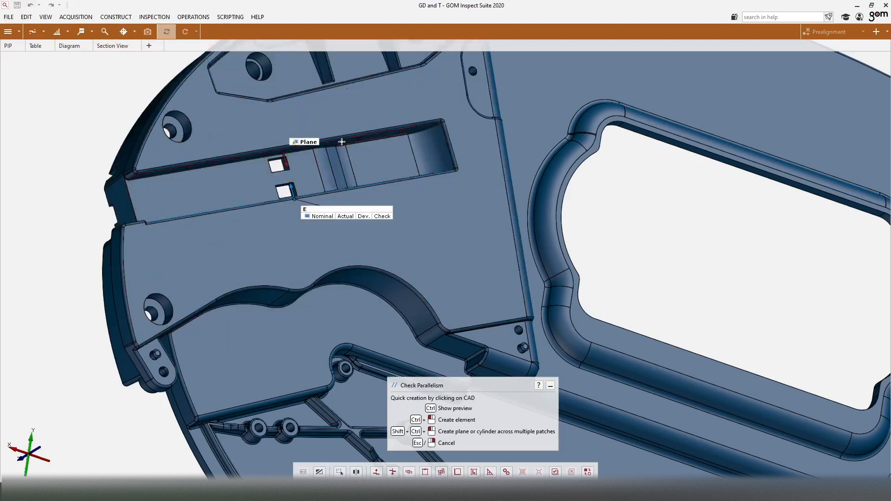
{"action": "left_click", "coordinate": [342, 142], "text": "ctrl"}
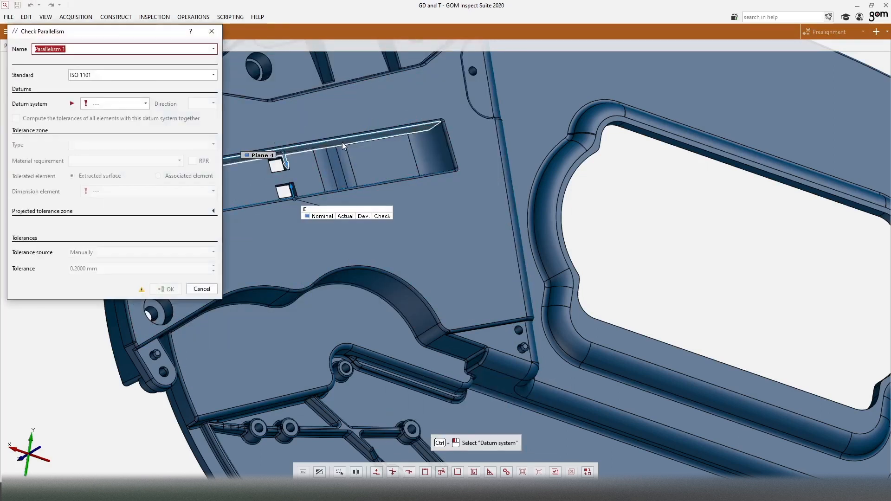
Step: Check the opposite slot wall's parallelism to datum E using ISO 1101 and a 0.2 mm tolerance
{"action": "left_click", "coordinate": [106, 75]}
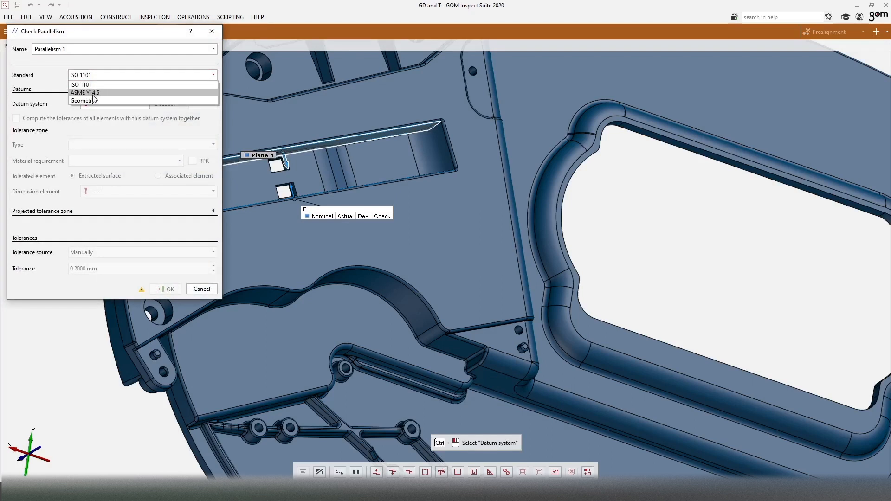
{"action": "left_click", "coordinate": [86, 85]}
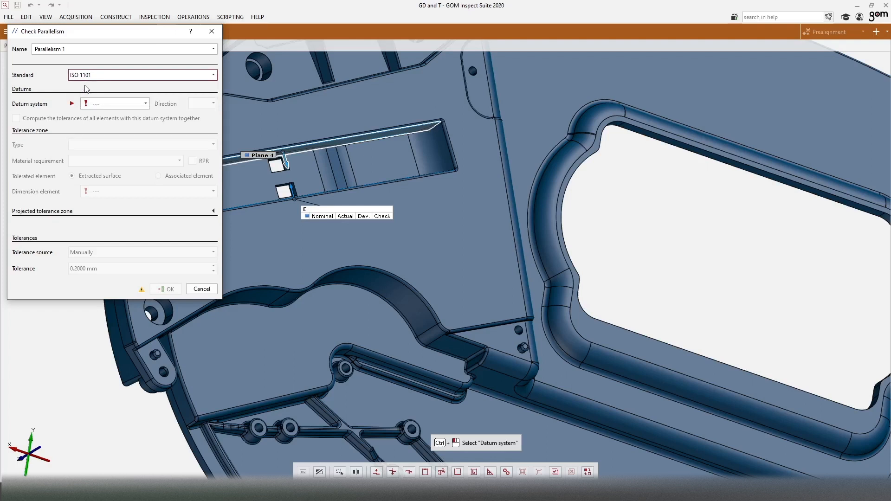
{"action": "left_click", "coordinate": [88, 107]}
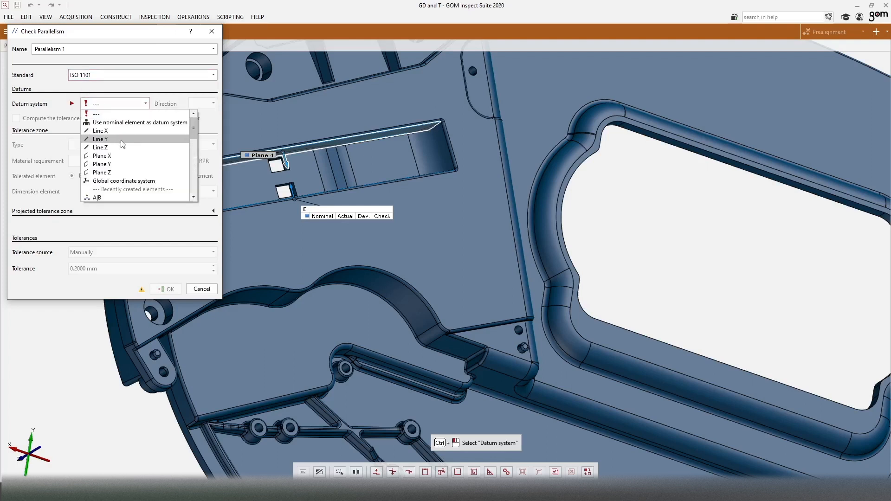
{"action": "scroll", "coordinate": [122, 145], "scroll_direction": "down", "scroll_amount": 3}
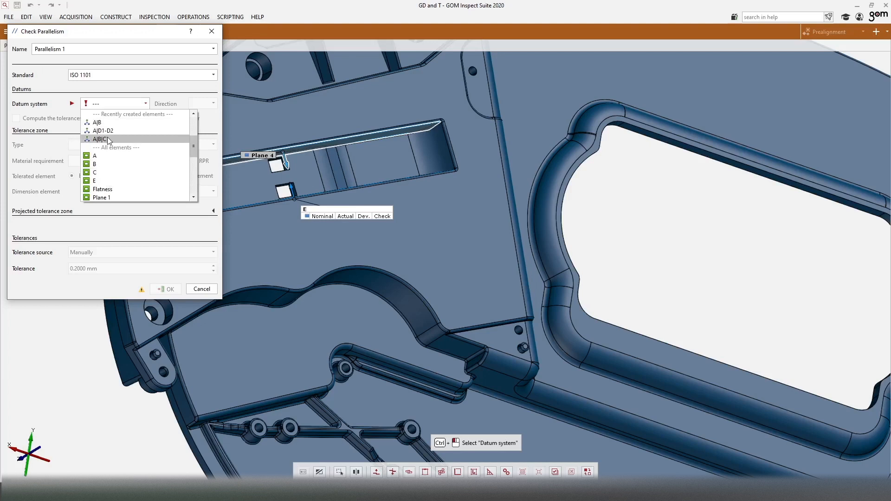
{"action": "left_click", "coordinate": [103, 182]}
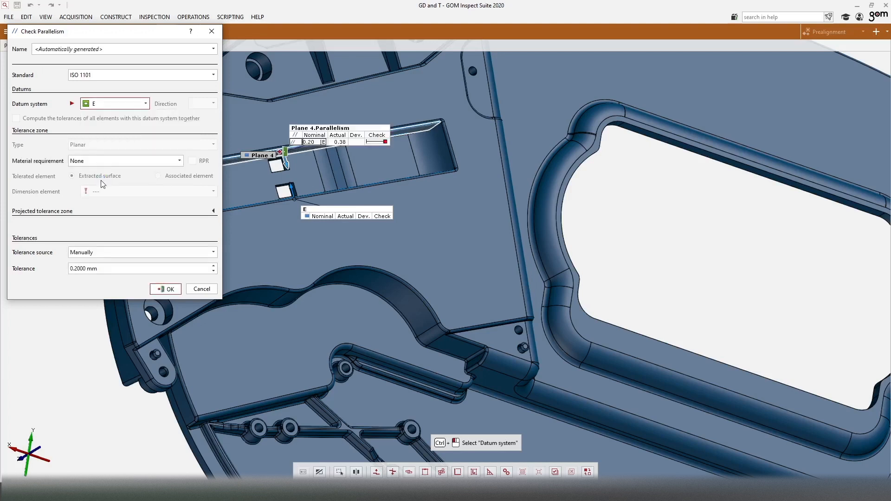
{"action": "mouse_move", "coordinate": [109, 269]}
{"action": "left_mouse_down"}
{"action": "mouse_move", "coordinate": [64, 268]}
{"action": "mouse_move", "coordinate": [115, 269]}
{"action": "left_mouse_up"}
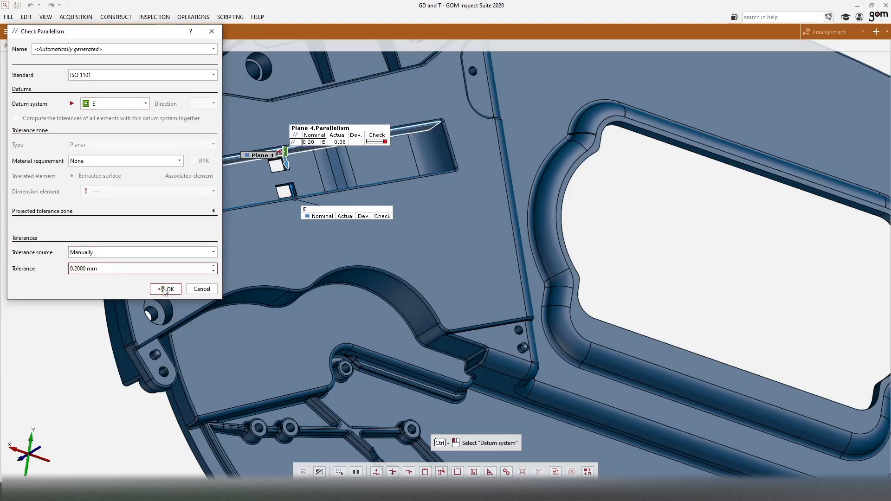
{"action": "left_click", "coordinate": [165, 289]}
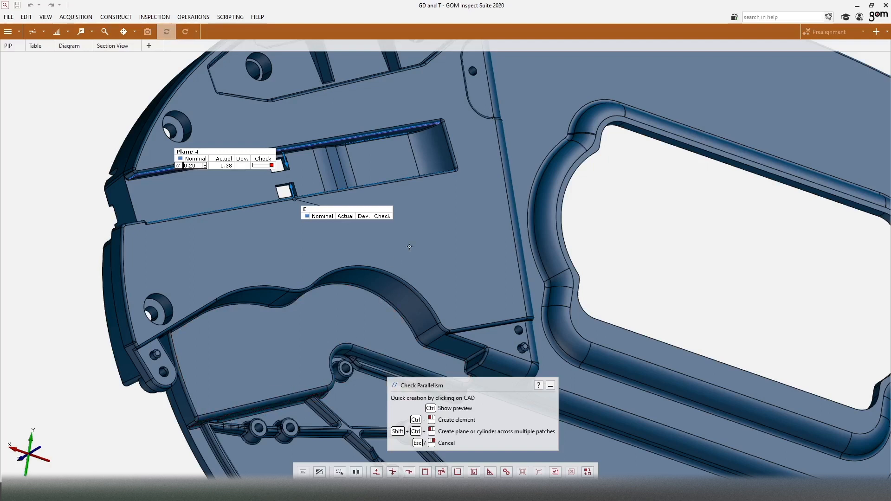
{"action": "key", "text": "Escape"}
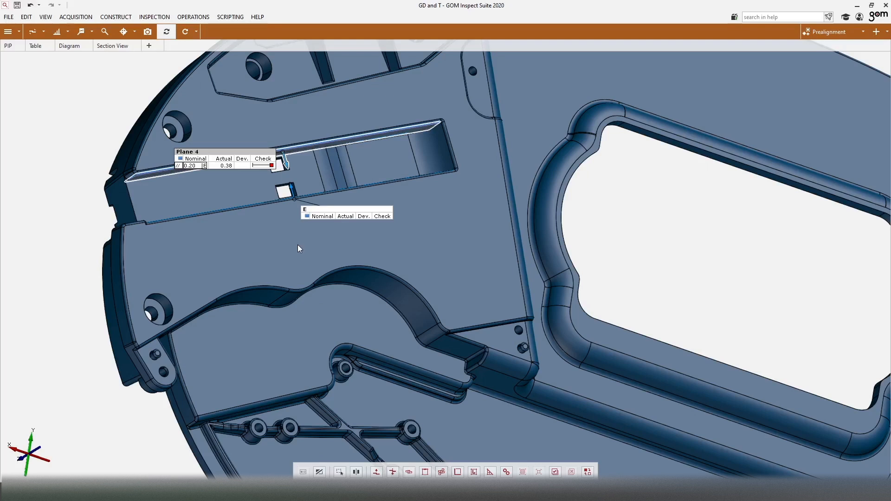
Step: Check the perpendicularity of plane E to datum A using a 0.2 mm tolerance
{"action": "left_click", "coordinate": [123, 32]}
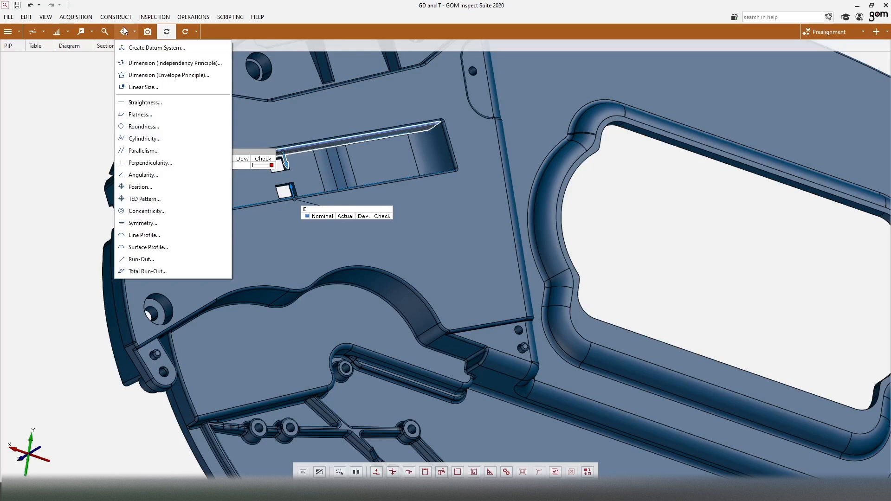
{"action": "left_click", "coordinate": [157, 163]}
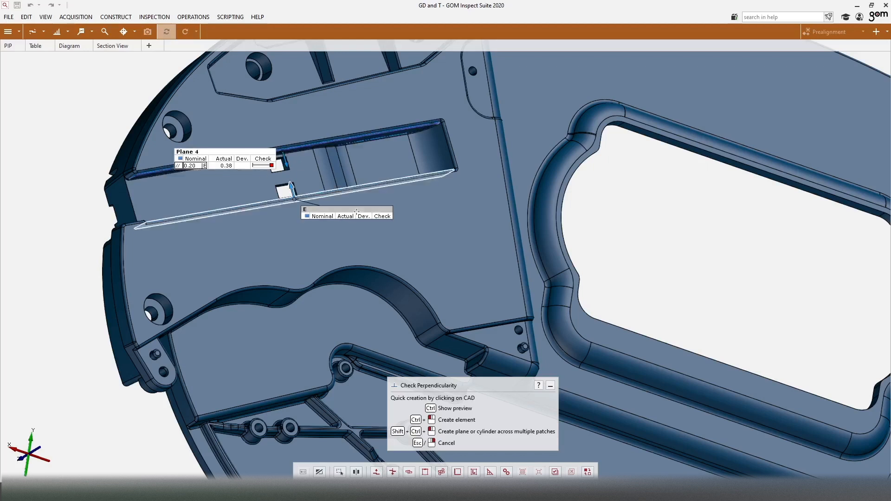
{"action": "left_click", "coordinate": [356, 212]}
{"action": "left_click", "coordinate": [103, 103]}
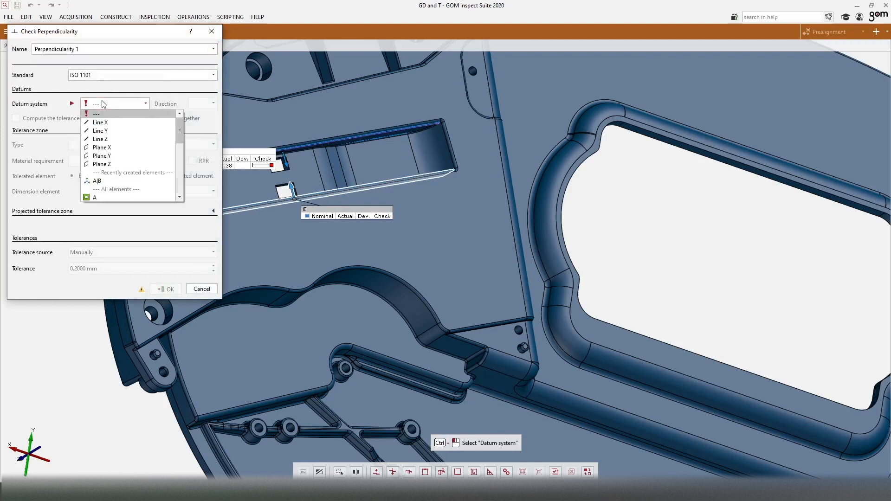
{"action": "left_click", "coordinate": [99, 197]}
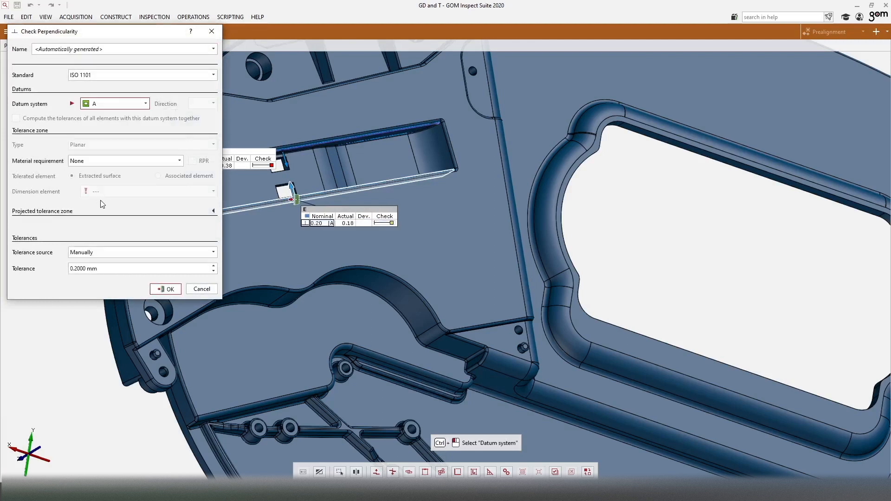
{"action": "left_click", "coordinate": [170, 289]}
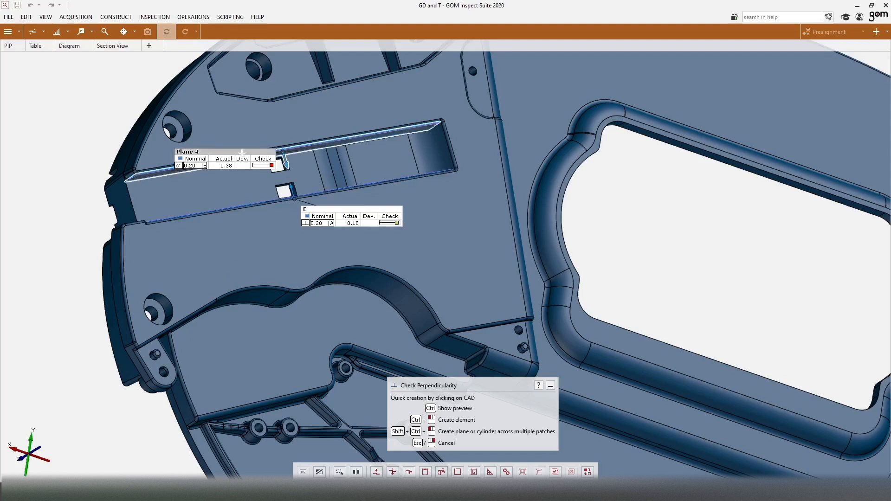
Step: Check the perpendicularity of the slot wall opposite plane E to datum A using a 0.2 mm tolerance
{"action": "left_click", "coordinate": [243, 156]}
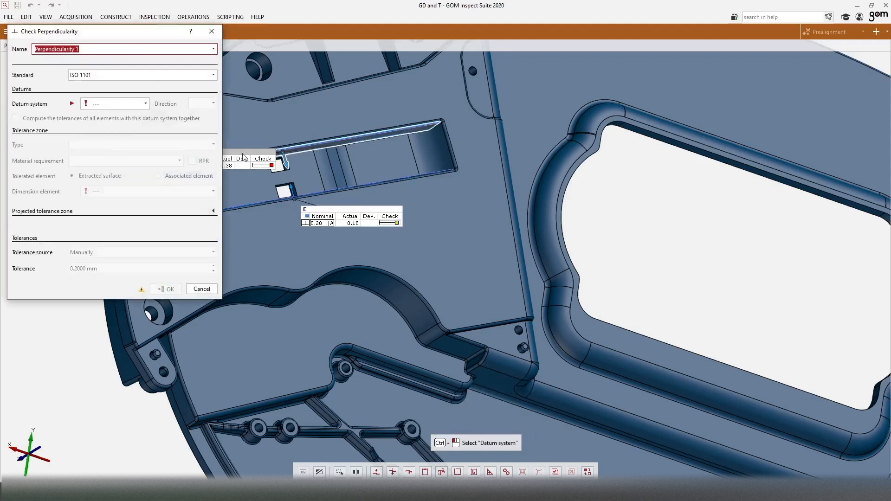
{"action": "left_click", "coordinate": [98, 107]}
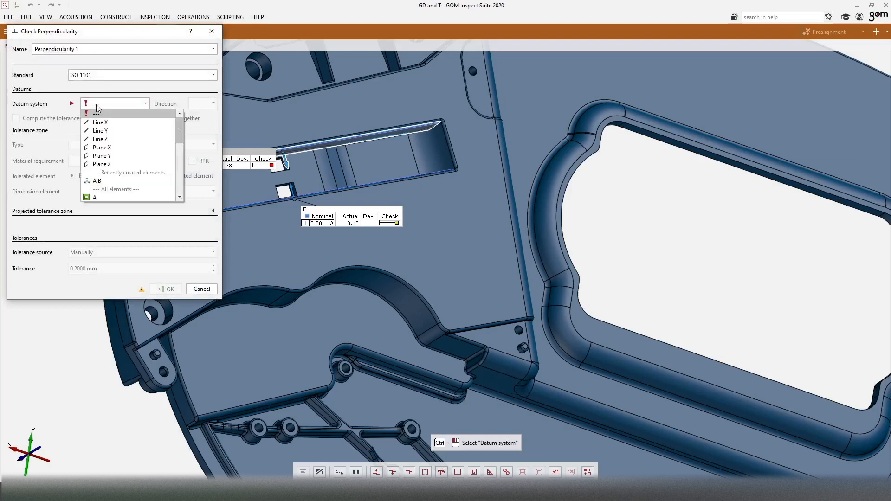
{"action": "left_click", "coordinate": [103, 199]}
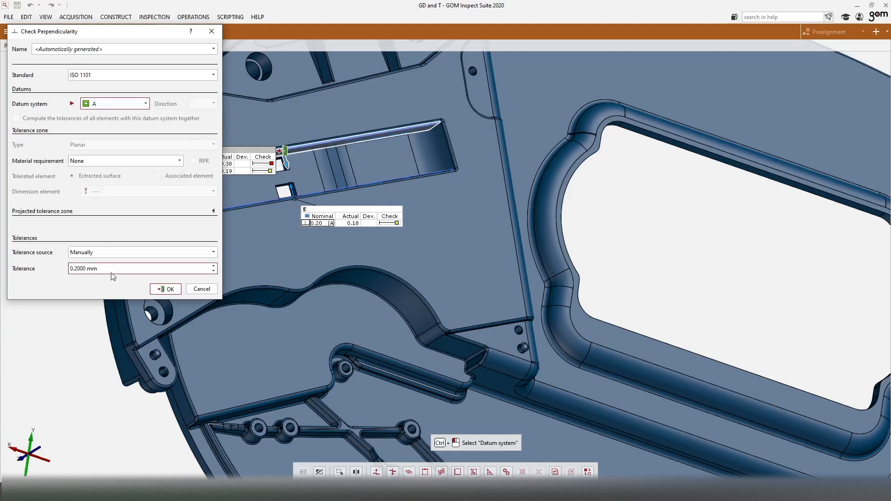
{"action": "left_click", "coordinate": [166, 291]}
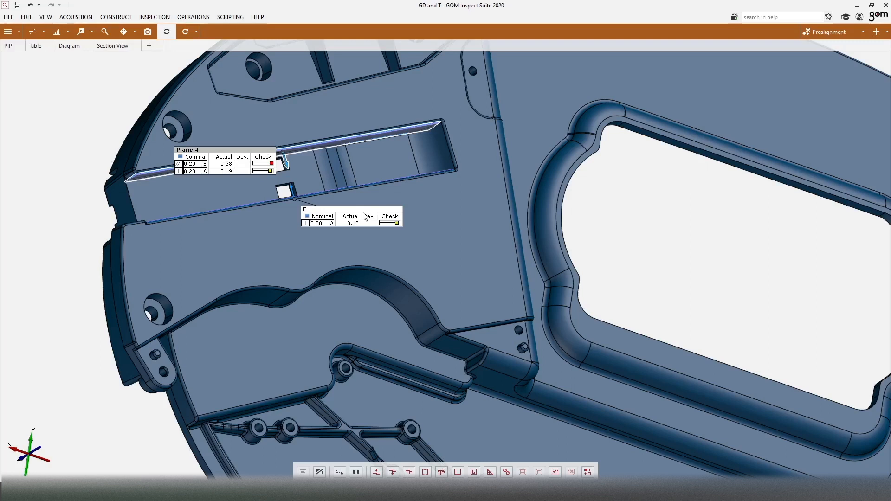
Step: Hide the slot planes and their check labels so only the CAD and Cylinder 1 are shown
{"action": "left_click_drag", "start_coordinate": [365, 216], "coordinate": [375, 223]}
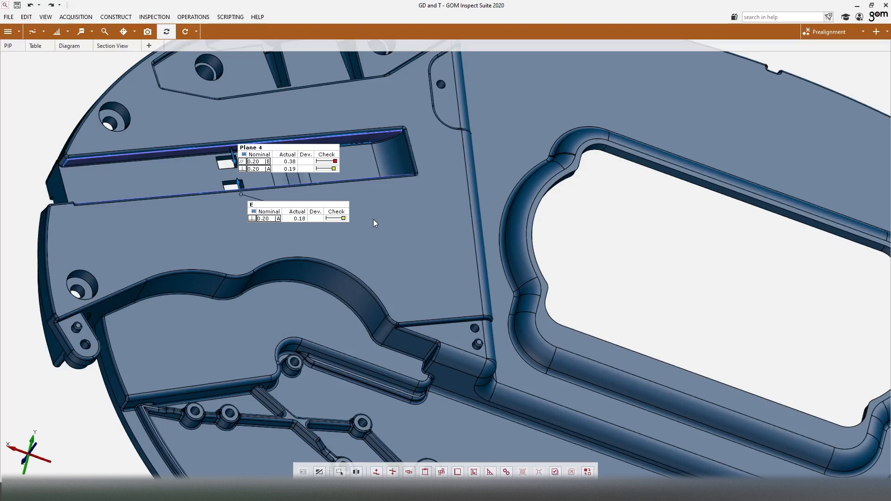
{"action": "right_click_drag", "start_coordinate": [443, 267], "coordinate": [415, 228]}
{"action": "scroll", "coordinate": [415, 228], "scroll_direction": "down", "scroll_amount": 2}
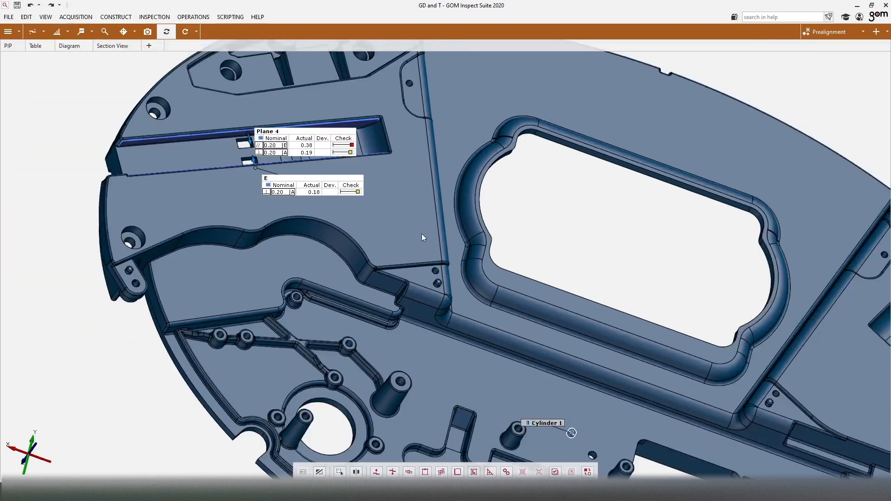
{"action": "right_click_drag", "start_coordinate": [553, 404], "coordinate": [525, 377]}
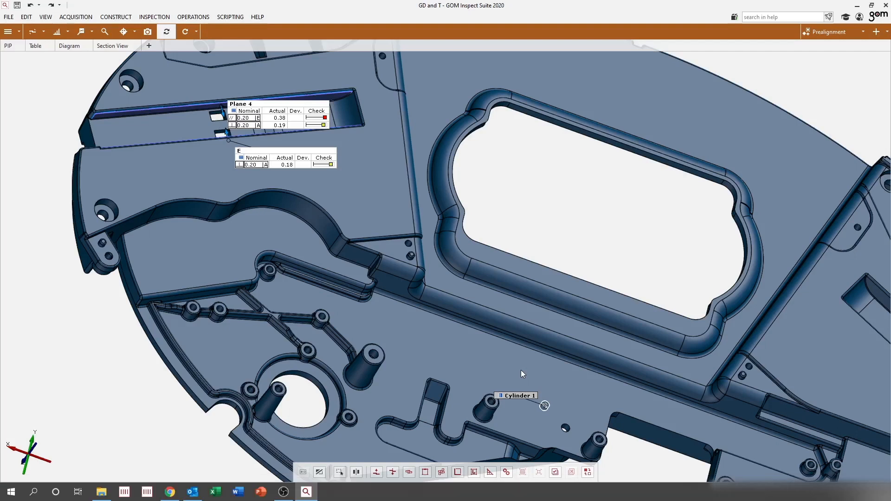
{"action": "key", "text": "F9"}
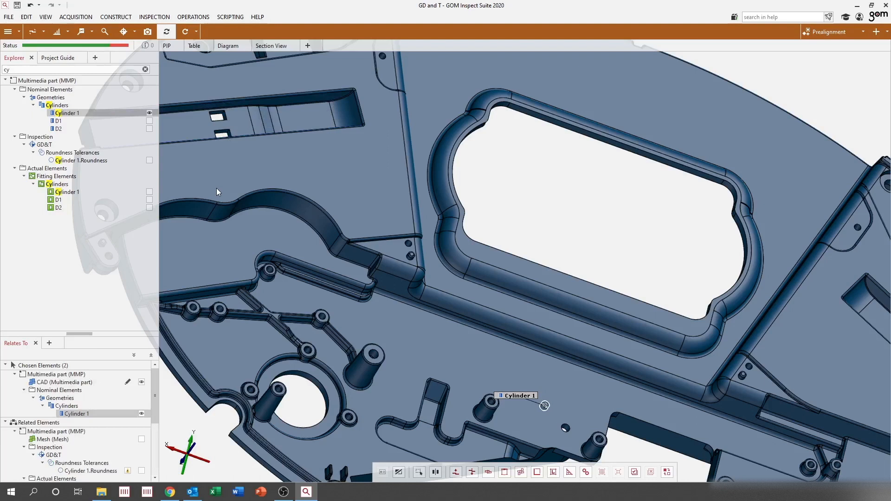
Step: Check Cylinder 1's dimension by the independency principle against nominal, with a manual tolerance of 1 mm
{"action": "left_click", "coordinate": [128, 34]}
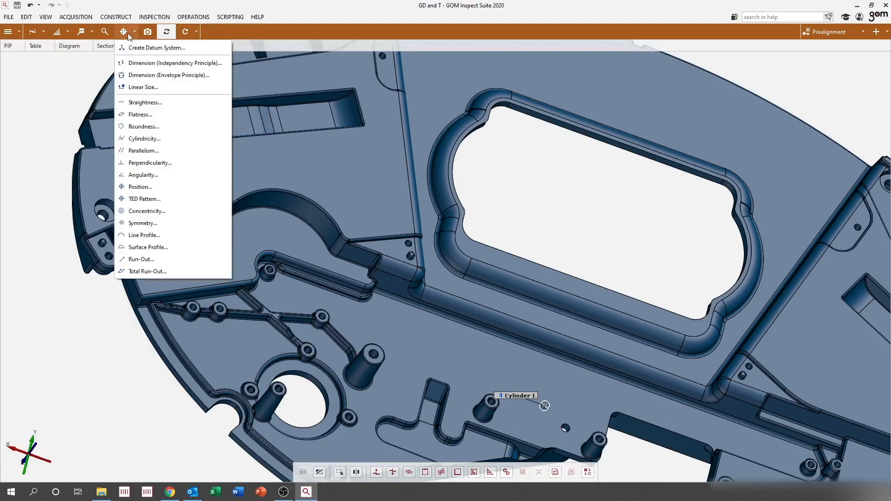
{"action": "left_click", "coordinate": [200, 65]}
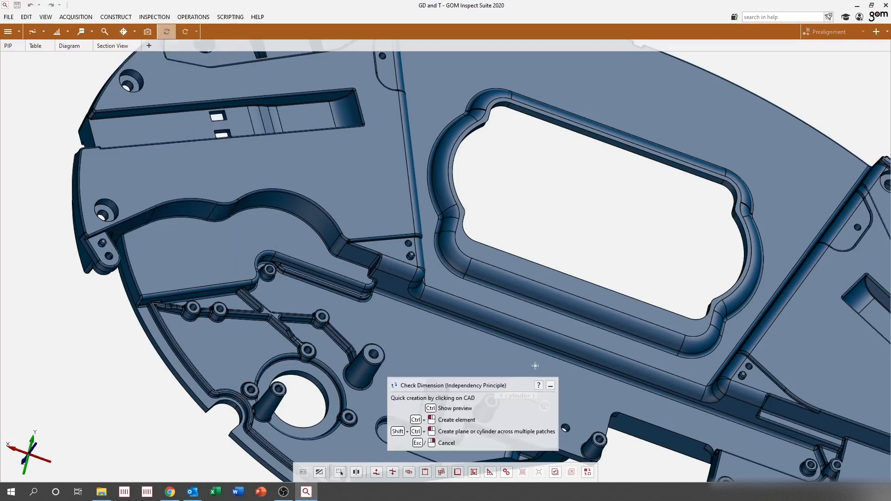
{"action": "right_click_drag", "start_coordinate": [535, 366], "coordinate": [517, 305]}
{"action": "left_click", "coordinate": [499, 335]}
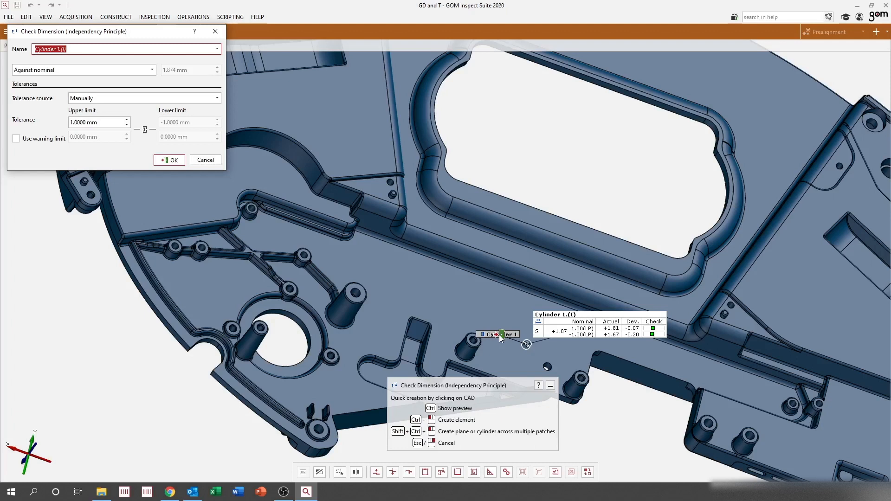
{"action": "triple_click", "coordinate": [98, 122]}
{"action": "type", "text": "1"}
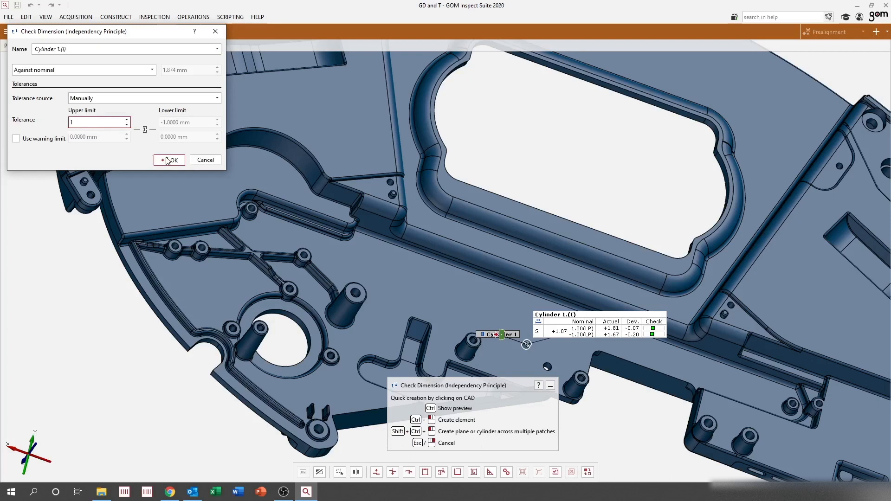
{"action": "left_click", "coordinate": [168, 160]}
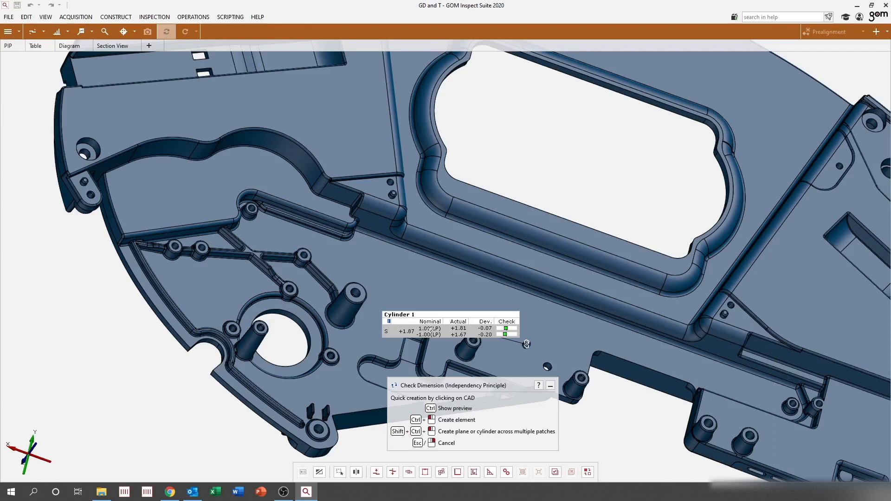
{"action": "key", "text": "Escape"}
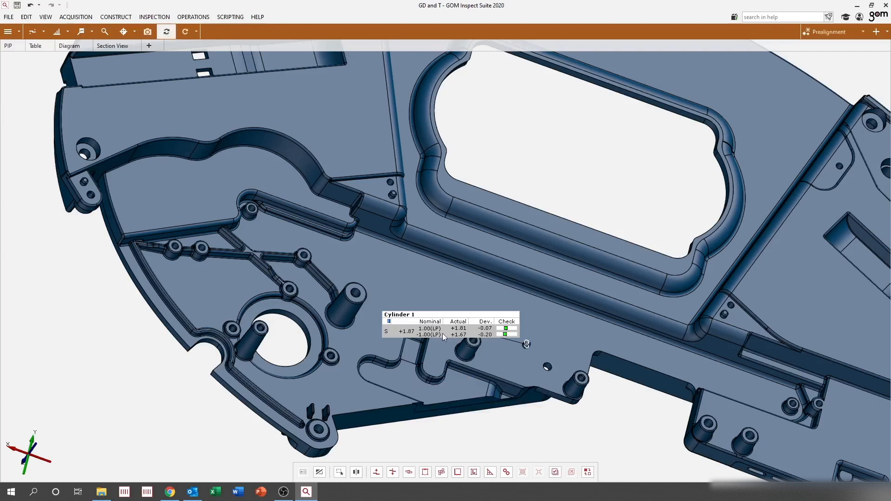
Step: Review the upper-limit computation methods available in Cylinder 1's dimension check and leave the check unchanged
{"action": "right_click", "coordinate": [442, 333]}
{"action": "left_click", "coordinate": [464, 322]}
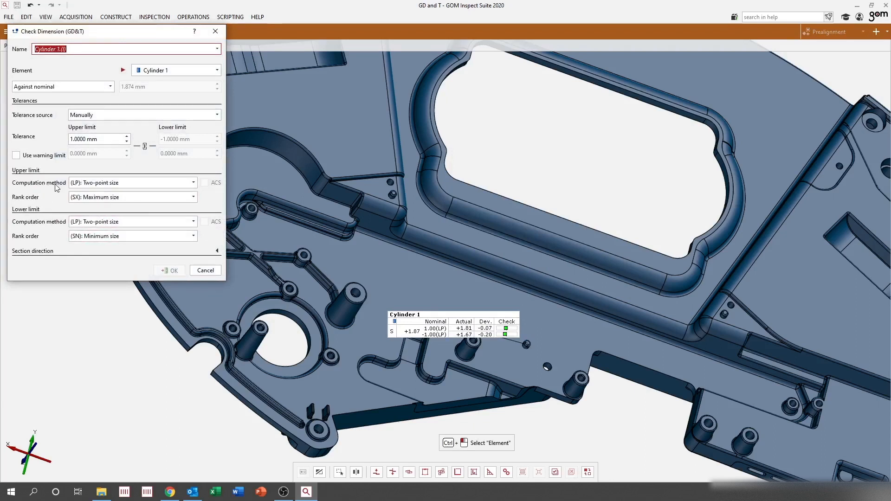
{"action": "left_click", "coordinate": [85, 184]}
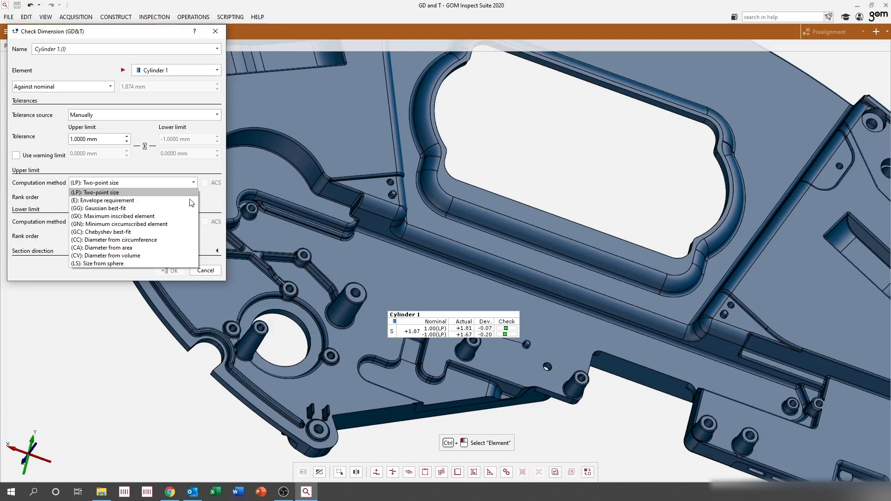
{"action": "left_click", "coordinate": [215, 206]}
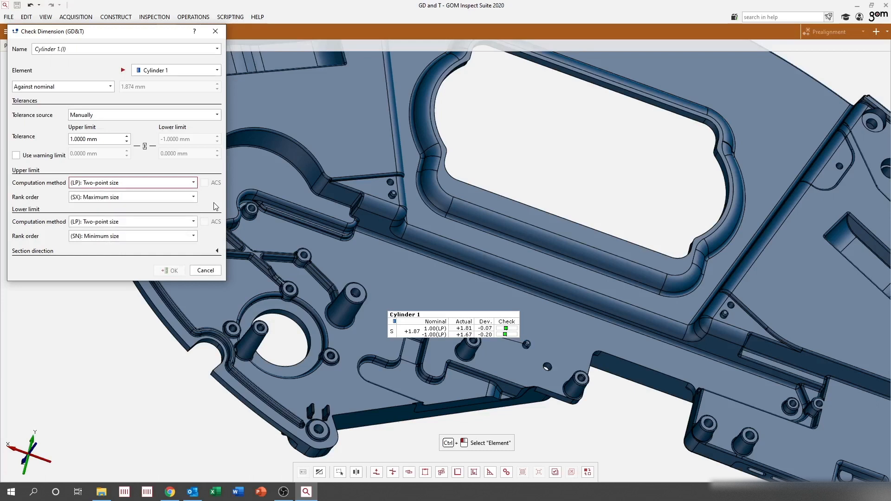
{"action": "left_click", "coordinate": [206, 270]}
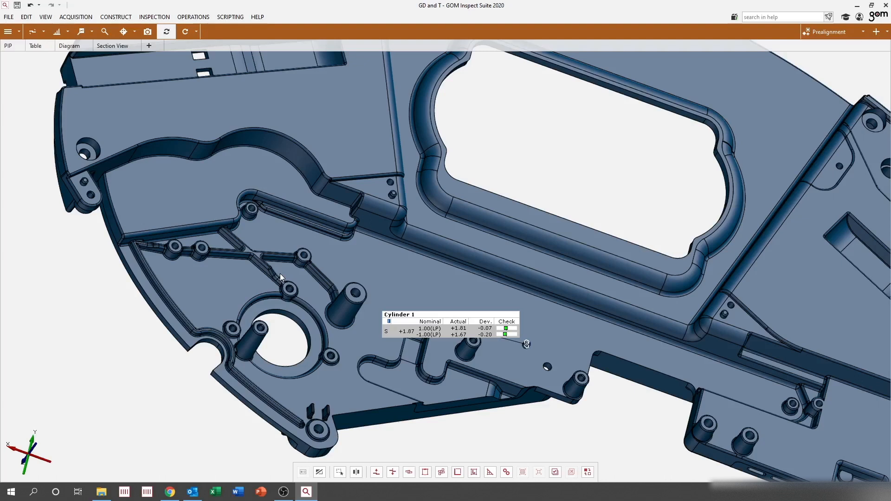
Step: Start a position check on Cylinder 1 referenced to datum system A|B|C
{"action": "left_click", "coordinate": [125, 32]}
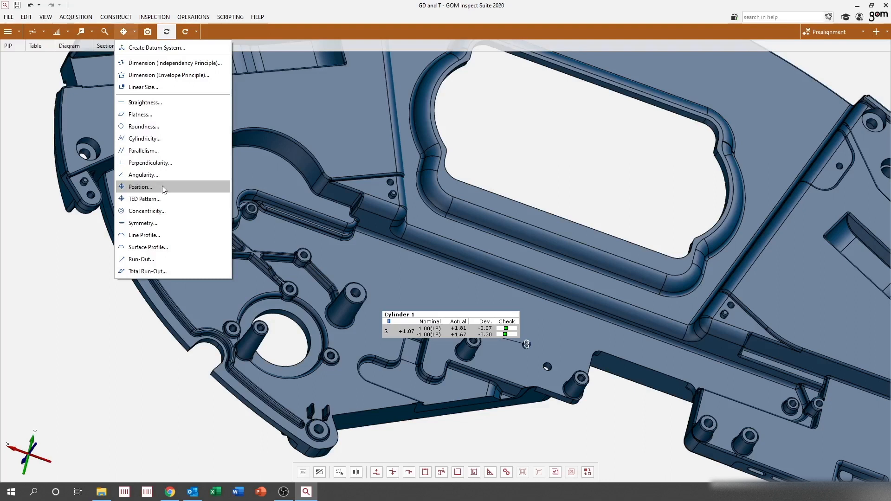
{"action": "left_click", "coordinate": [140, 187]}
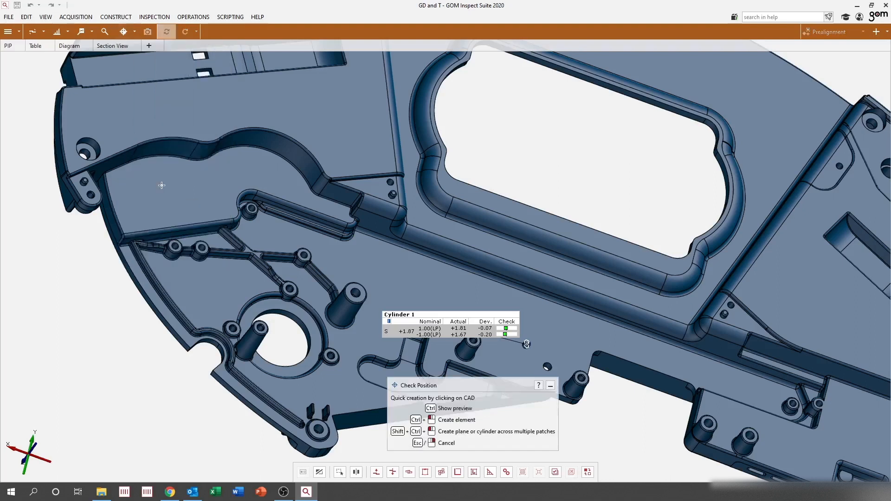
{"action": "left_click", "coordinate": [422, 315]}
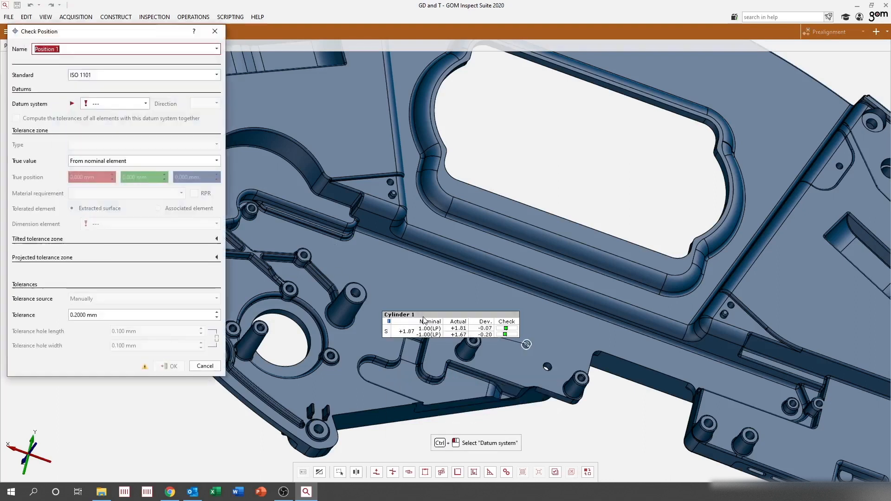
{"action": "left_click", "coordinate": [135, 108]}
{"action": "scroll", "coordinate": [119, 176], "scroll_direction": "down", "scroll_amount": 1}
{"action": "left_click", "coordinate": [119, 189]}
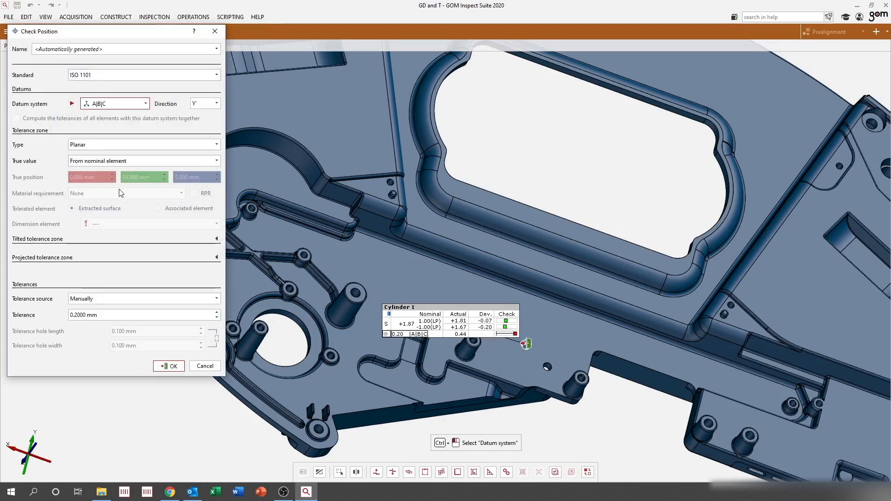
Step: Give Cylinder 1's position check a circular tolerance zone with the MMR material requirement
{"action": "left_click", "coordinate": [116, 144]}
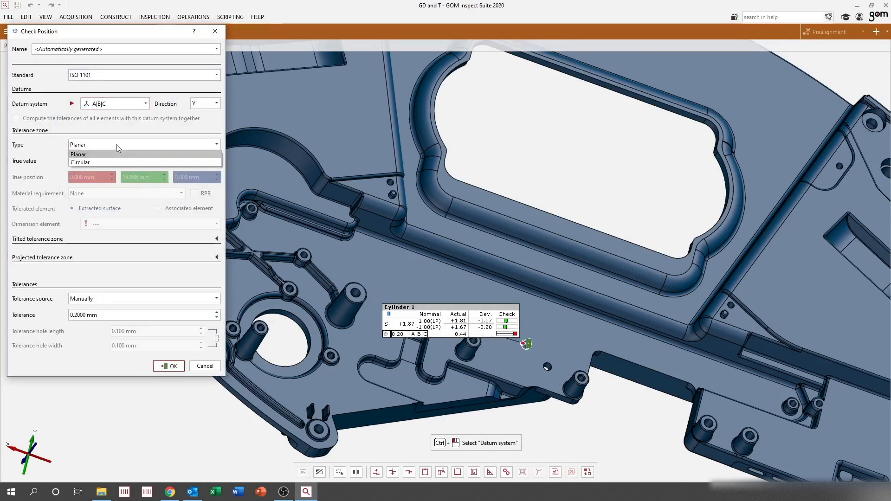
{"action": "left_click", "coordinate": [95, 163]}
{"action": "left_click", "coordinate": [101, 193]}
{"action": "left_click", "coordinate": [92, 210]}
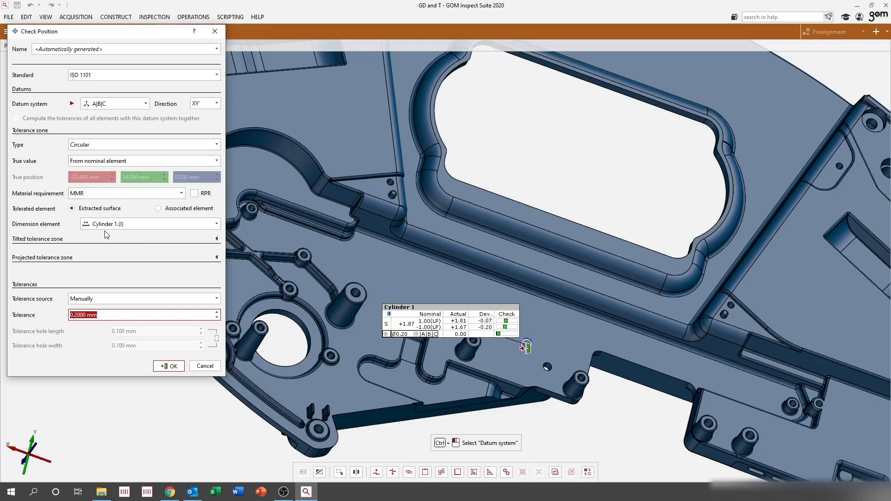
Step: Try Cylinder 1's position check with no material requirement, restore MMR, and create the check with a 0.2 mm tolerance
{"action": "left_click", "coordinate": [102, 193]}
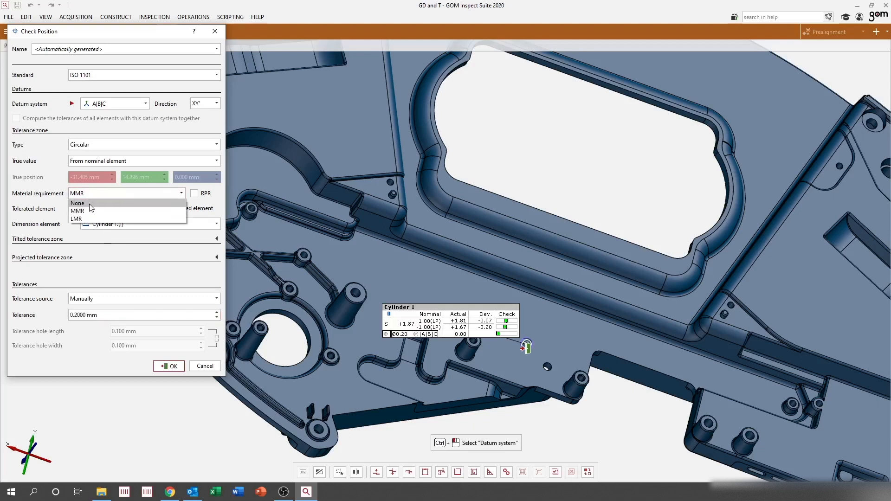
{"action": "left_click", "coordinate": [90, 203]}
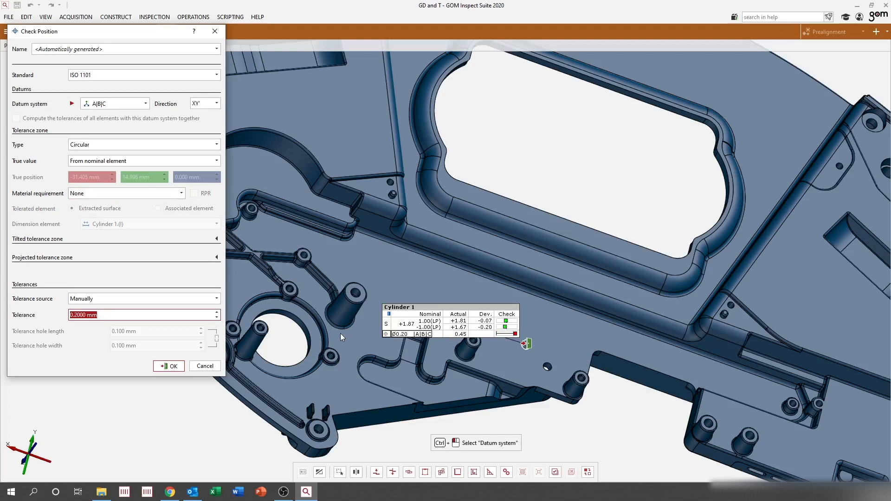
{"action": "left_click", "coordinate": [102, 193]}
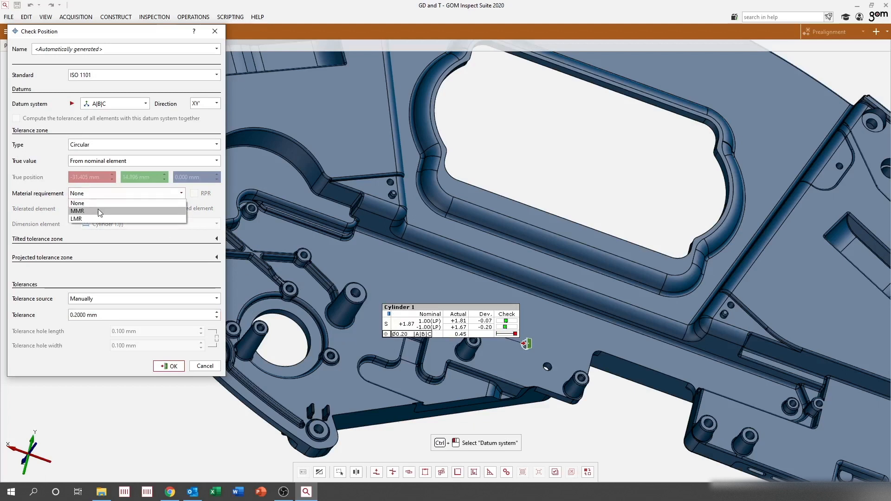
{"action": "left_click", "coordinate": [99, 208]}
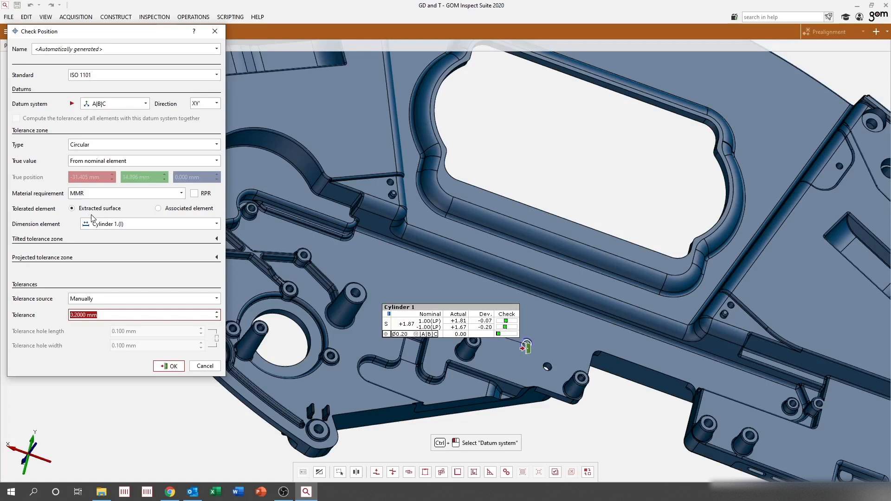
{"action": "left_click", "coordinate": [169, 367]}
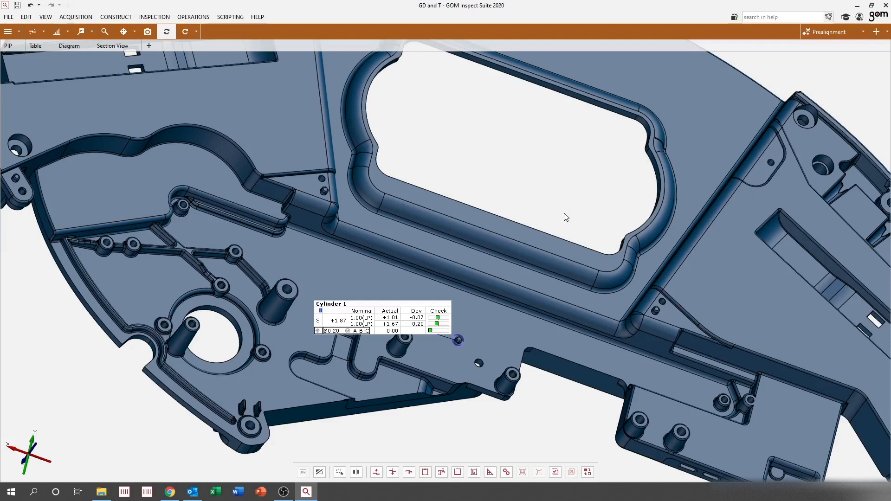
Step: Display cylinders C-1 to C-7 on the part in place of Cylinder 1 and its checks
{"action": "key", "text": "Page_Down"}
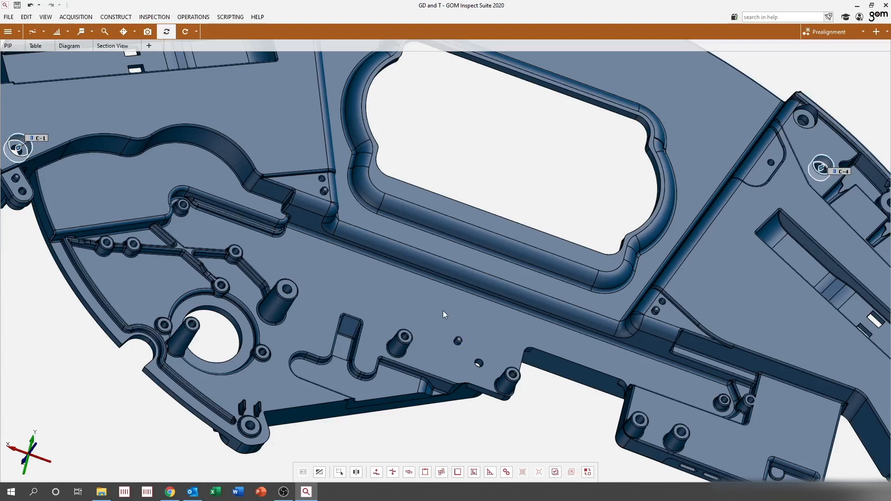
{"action": "middle_click", "coordinate": [444, 311]}
{"action": "scroll", "coordinate": [475, 288], "scroll_direction": "down", "scroll_amount": 5}
{"action": "middle_click_drag", "start_coordinate": [577, 209], "coordinate": [484, 211]}
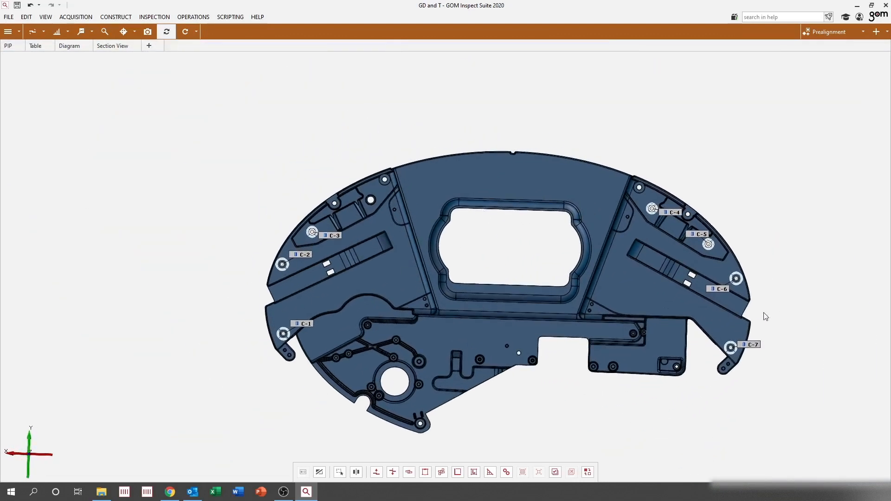
{"action": "right_click_drag", "start_coordinate": [747, 285], "coordinate": [722, 287]}
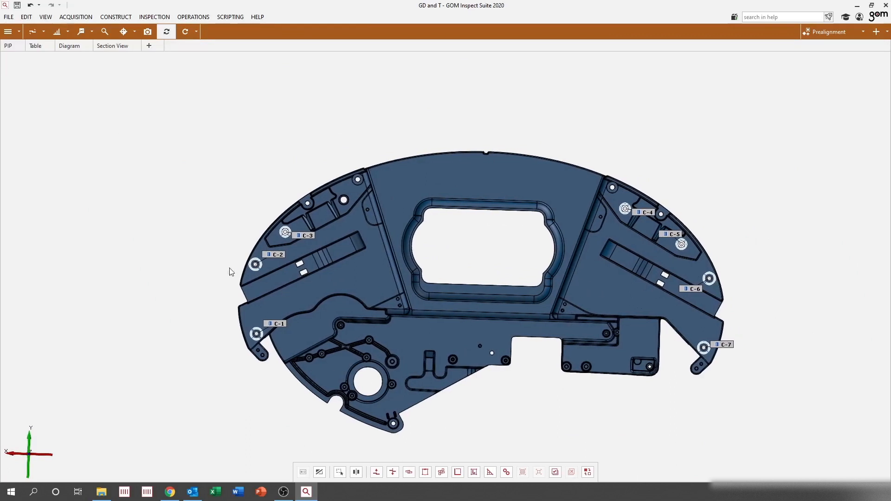
Step: Create an element group named Pattern 1 from cylinders C-1 to C-7
{"action": "left_click_drag", "start_coordinate": [194, 128], "coordinate": [734, 407], "text": "ctrl"}
{"action": "left_click", "coordinate": [165, 18]}
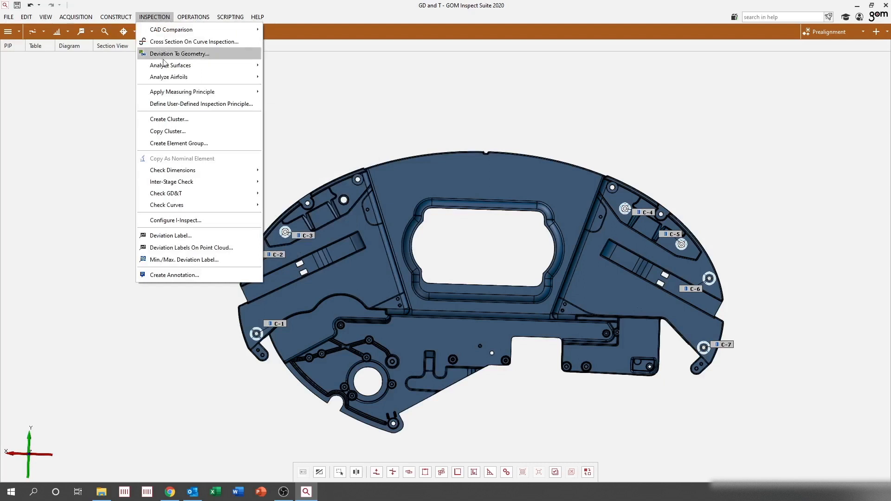
{"action": "left_click", "coordinate": [175, 143]}
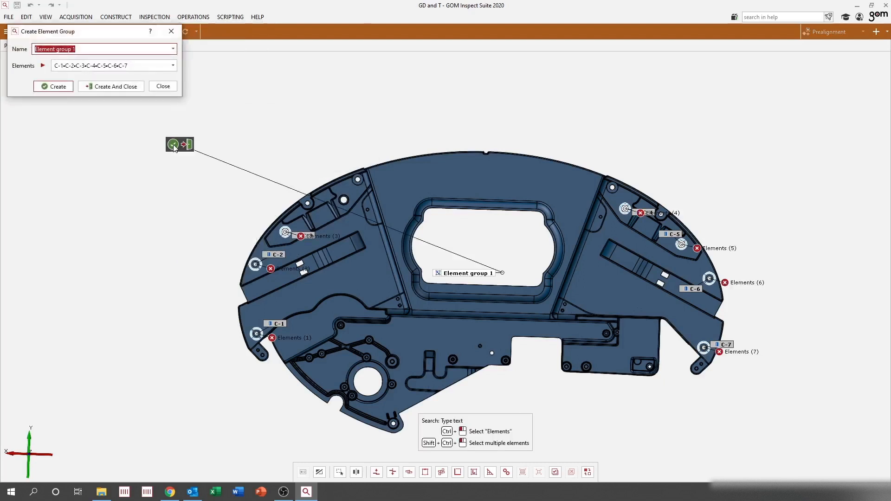
{"action": "type", "text": "Pattern 1"}
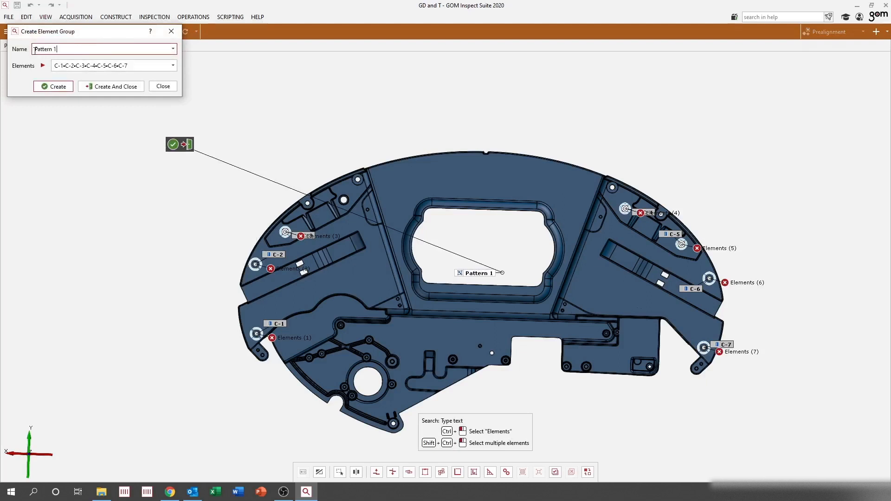
{"action": "left_click", "coordinate": [106, 89]}
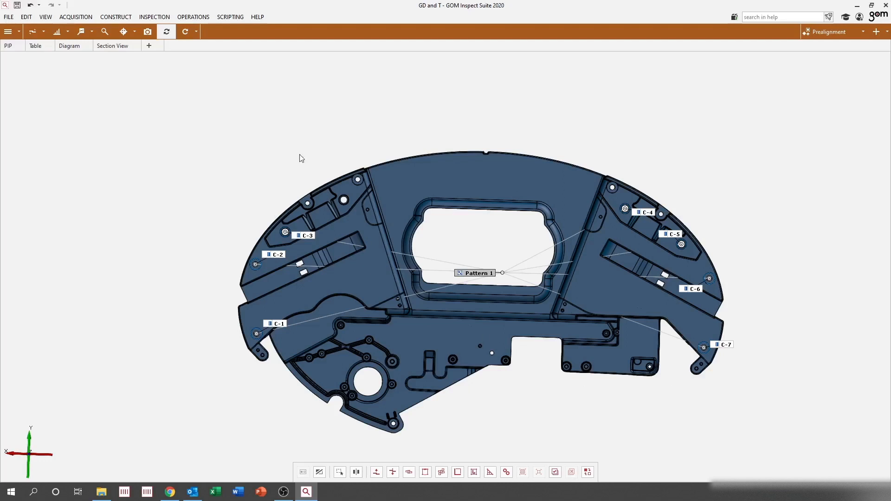
Step: Set up a TED pattern check named PLTZF on Pattern 1 with datum system A|B|C and a circular tolerance zone
{"action": "left_click", "coordinate": [134, 31]}
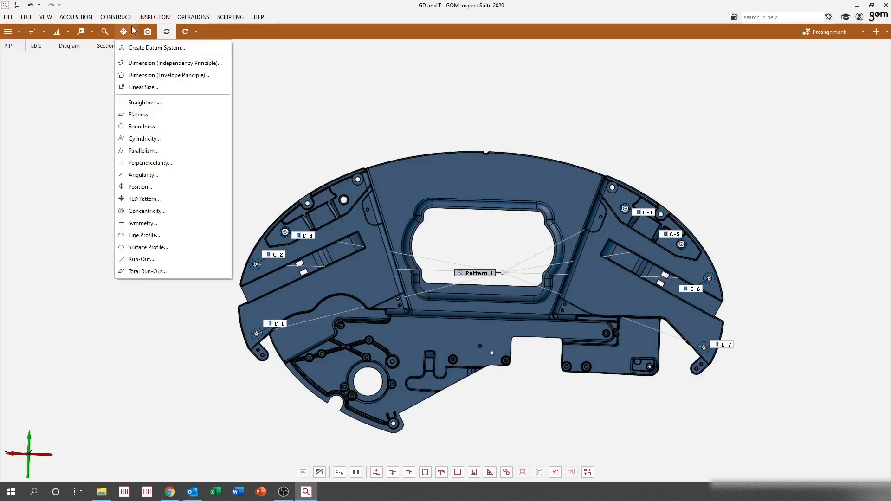
{"action": "left_click", "coordinate": [159, 200]}
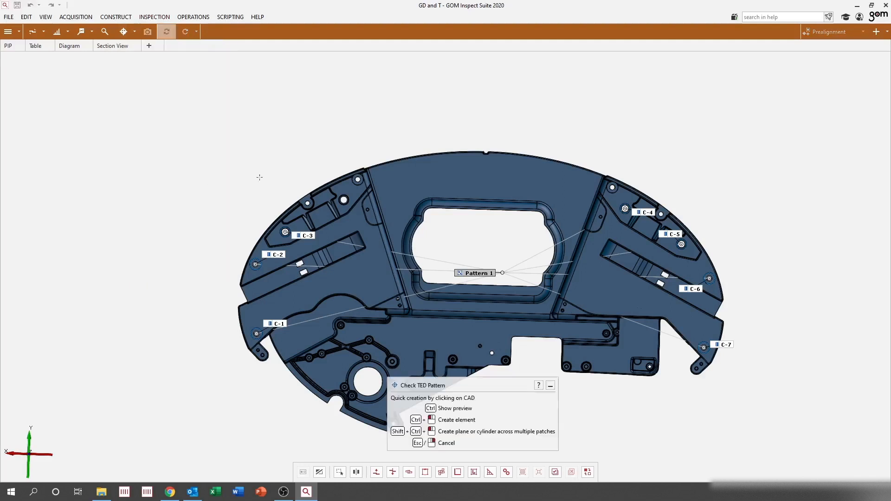
{"action": "left_click", "coordinate": [486, 274], "text": "ctrl"}
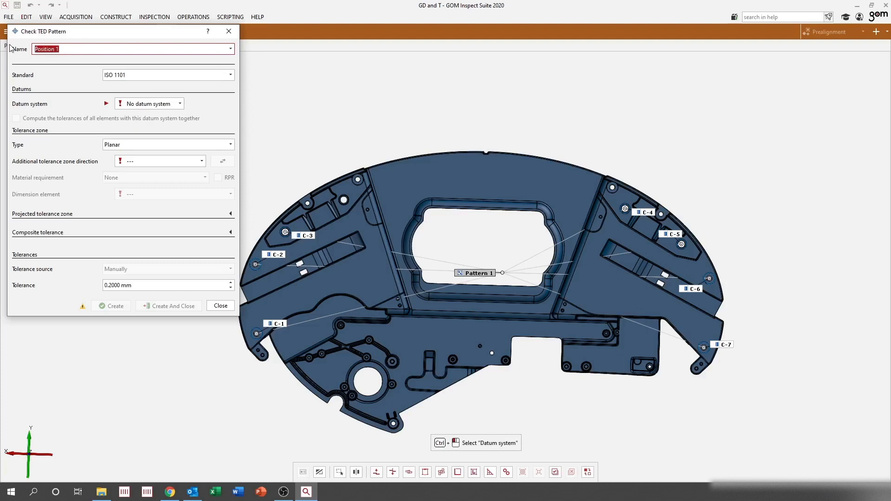
{"action": "type", "text": "PLTZF"}
{"action": "left_click", "coordinate": [148, 104]}
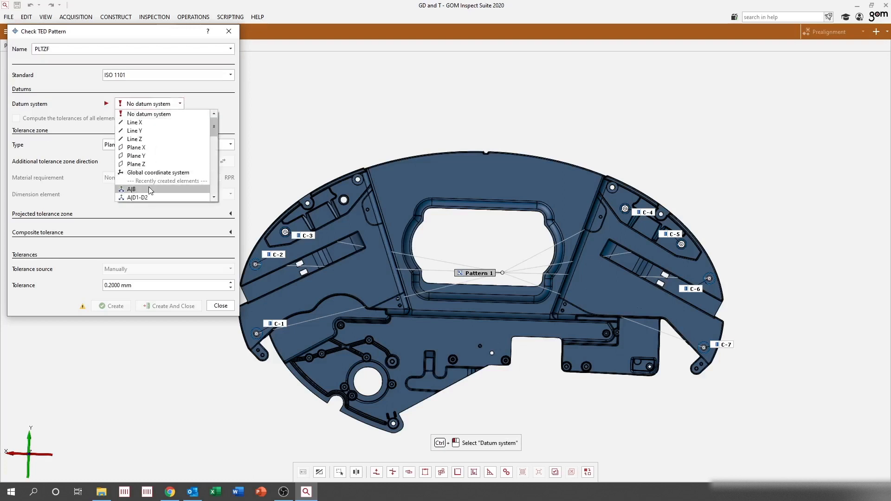
{"action": "scroll", "coordinate": [144, 184], "scroll_direction": "down", "scroll_amount": 1}
{"action": "left_click", "coordinate": [143, 188]}
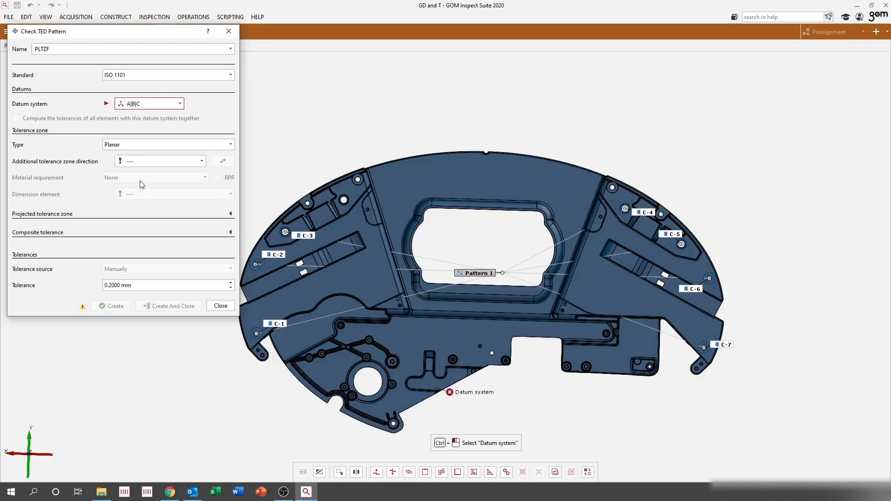
{"action": "left_click", "coordinate": [139, 146]}
{"action": "left_click", "coordinate": [115, 163]}
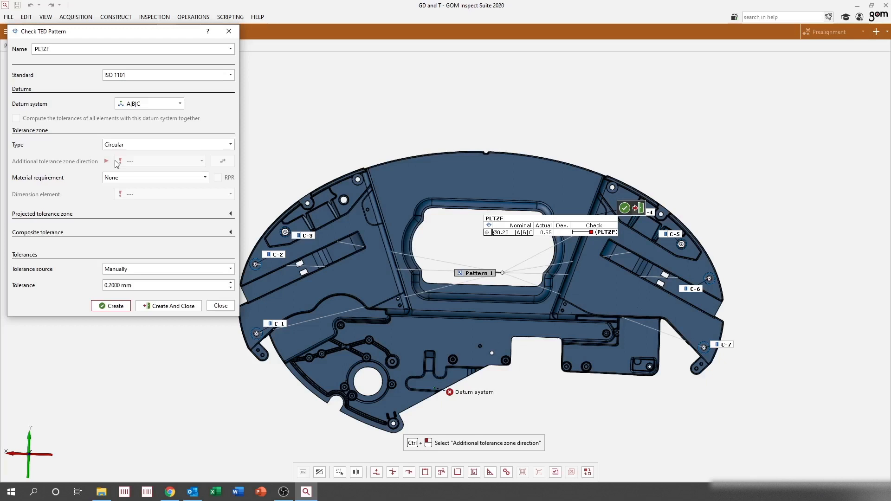
Step: Enable the pattern-locating (PLTZF) composite tolerance, set the tolerance to 0.25 mm, and create the pattern check
{"action": "left_click", "coordinate": [51, 232]}
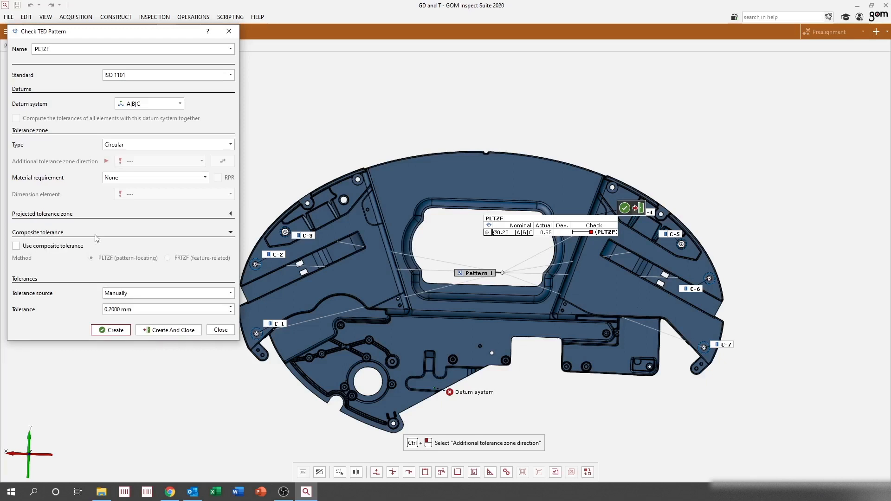
{"action": "left_click", "coordinate": [17, 246]}
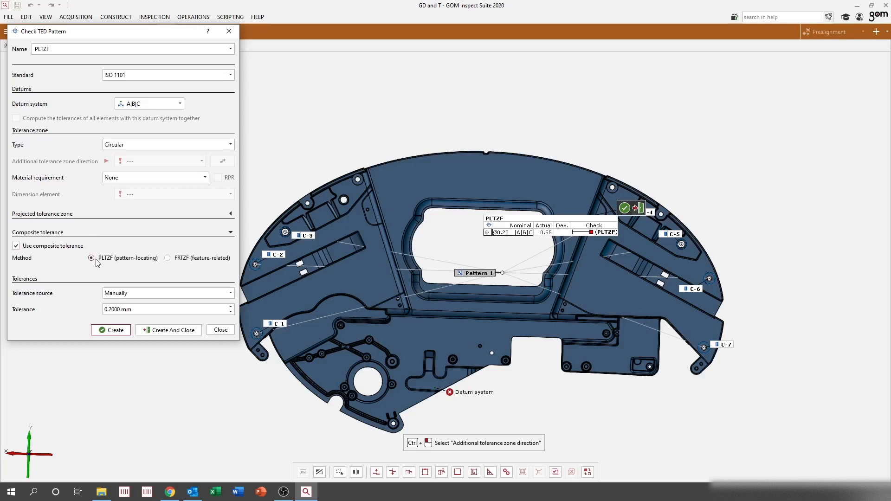
{"action": "left_click_drag", "start_coordinate": [171, 309], "coordinate": [89, 312]}
{"action": "type", "text": ".25"}
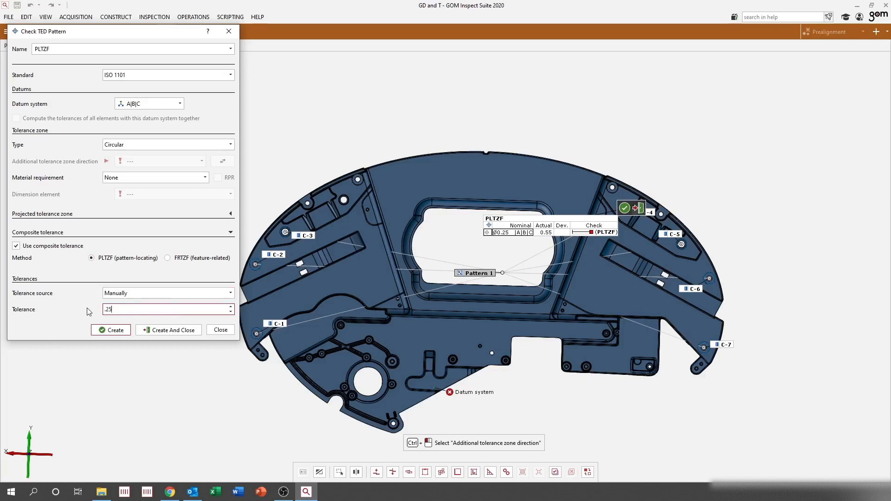
{"action": "left_click", "coordinate": [165, 332]}
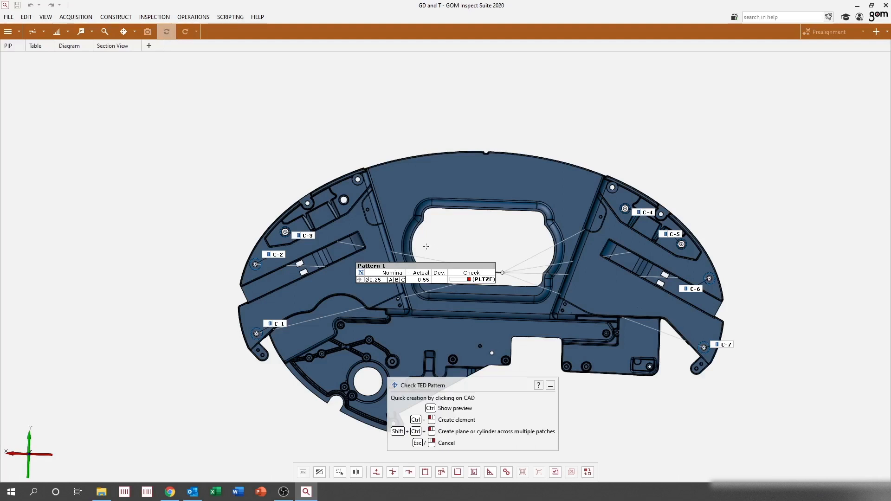
Step: Set up a second TED pattern check on Pattern 1 with datum system A|B and a circular tolerance zone
{"action": "left_click", "coordinate": [400, 270]}
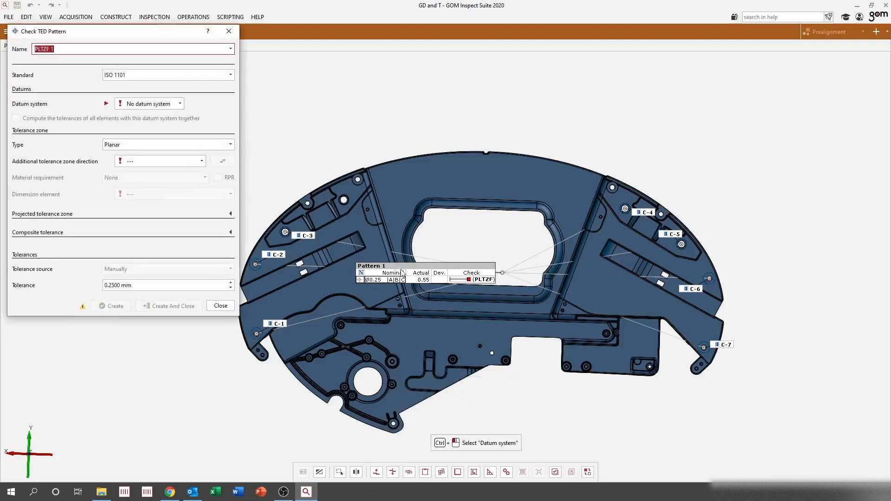
{"action": "left_click", "coordinate": [176, 103]}
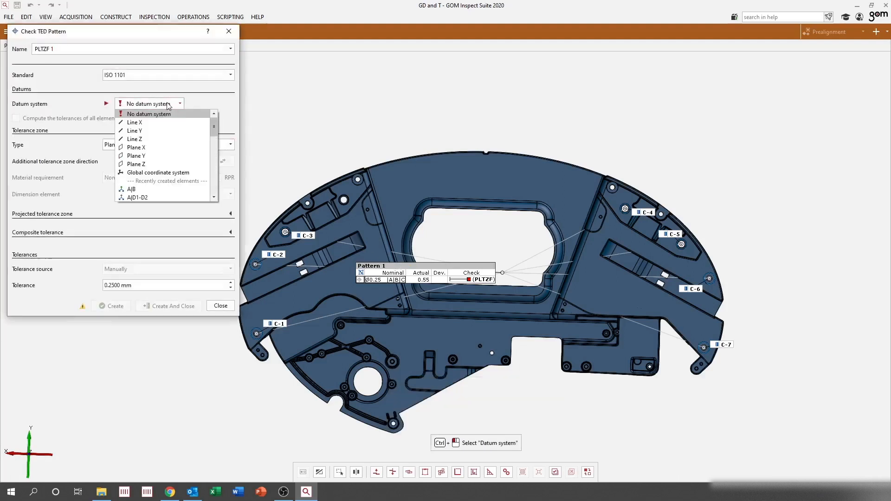
{"action": "left_click", "coordinate": [147, 190]}
{"action": "left_click", "coordinate": [122, 144]}
{"action": "left_click", "coordinate": [126, 162]}
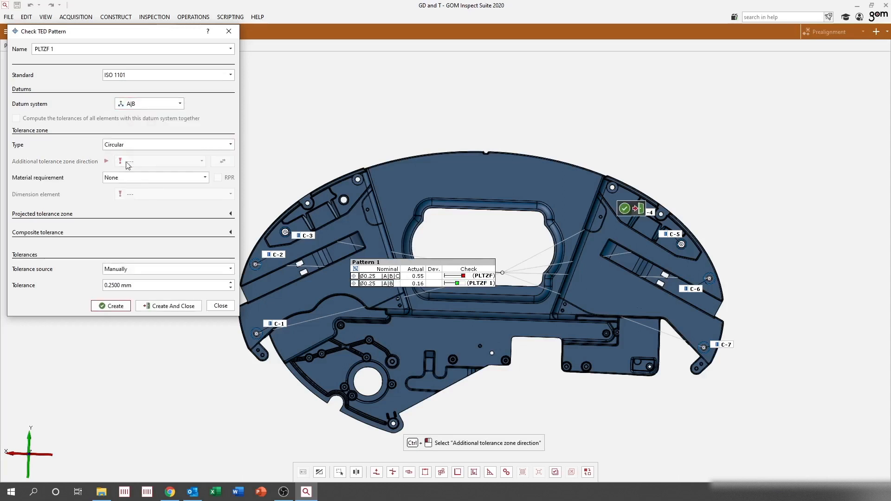
Step: Enable the feature-related (FRTZF) composite tolerance and name the pattern check FRTZF
{"action": "left_click", "coordinate": [42, 234]}
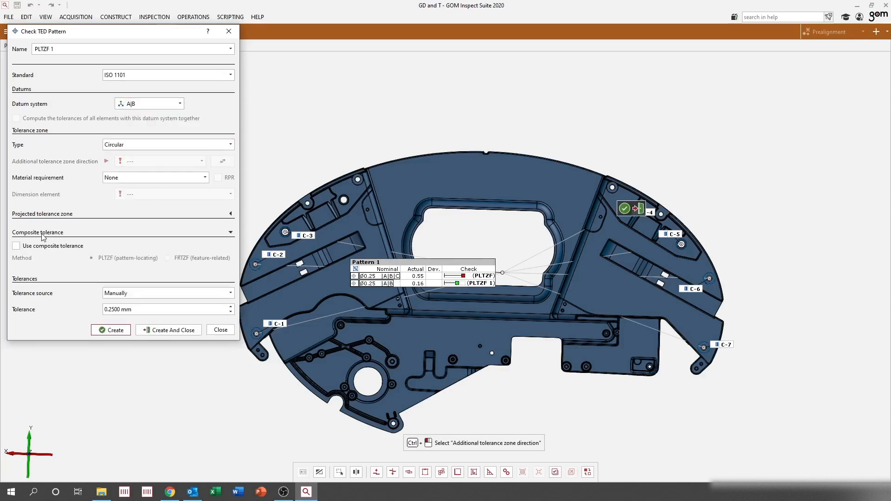
{"action": "left_click", "coordinate": [20, 246]}
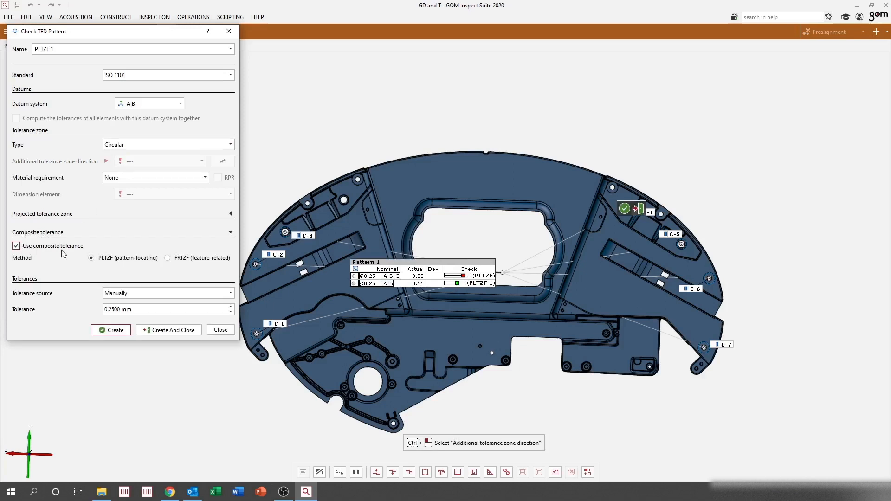
{"action": "left_click", "coordinate": [167, 259]}
{"action": "triple_click", "coordinate": [49, 49]}
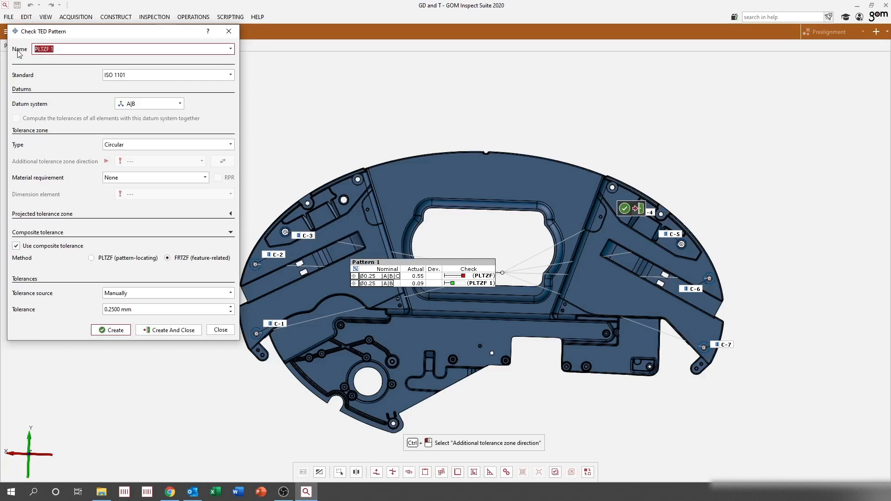
{"action": "type", "text": "FRTZF"}
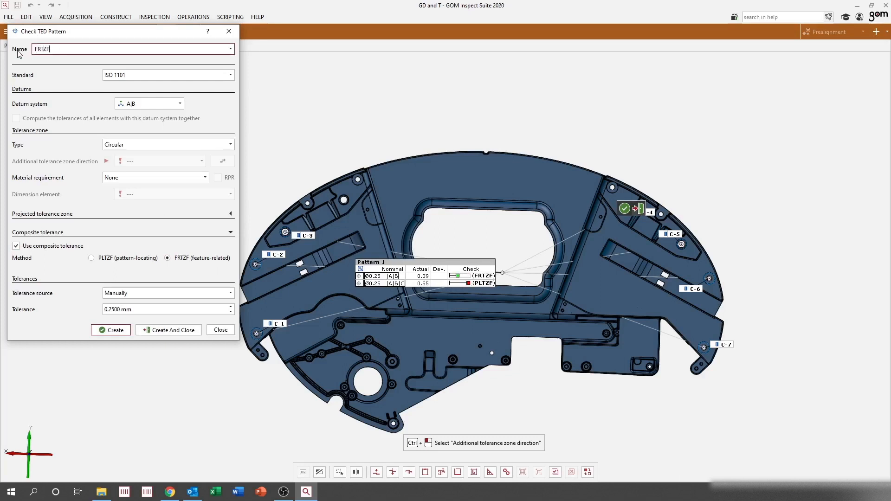
Step: Set the FRTZF check's tolerance to 0.2 mm, create it, and end the TED pattern command
{"action": "triple_click", "coordinate": [139, 310]}
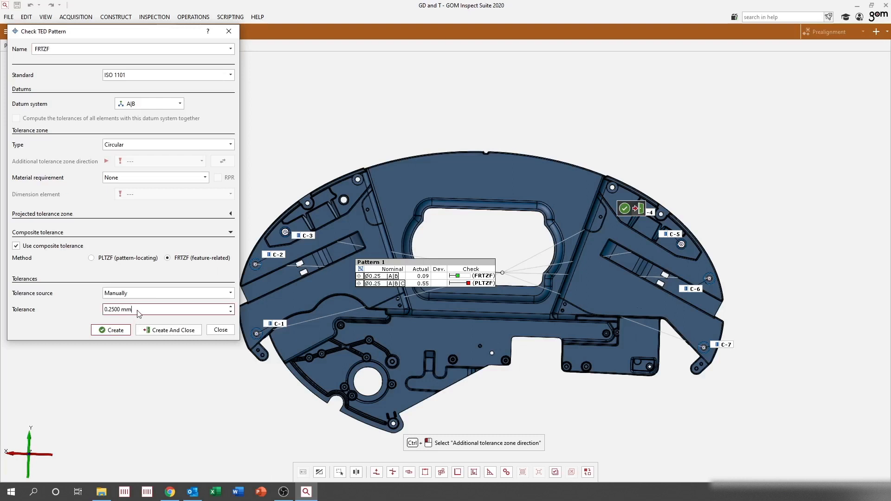
{"action": "type", "text": ".2"}
{"action": "left_click", "coordinate": [167, 331]}
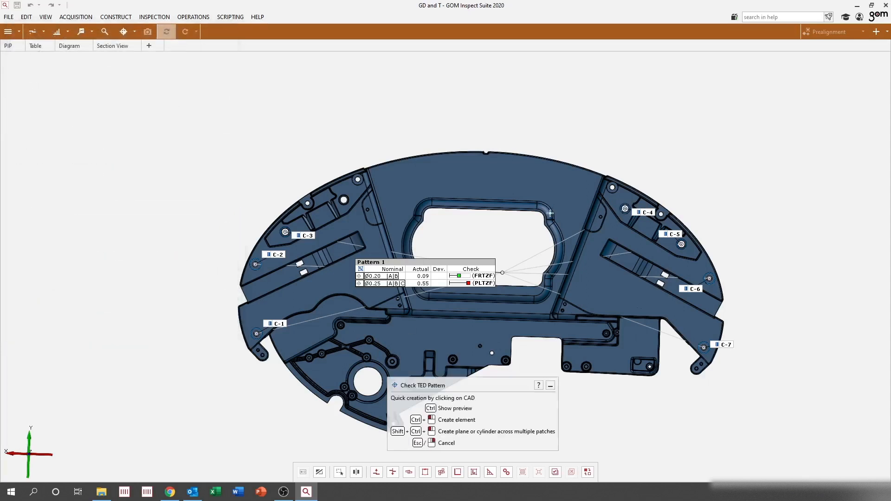
{"action": "key", "text": "Escape"}
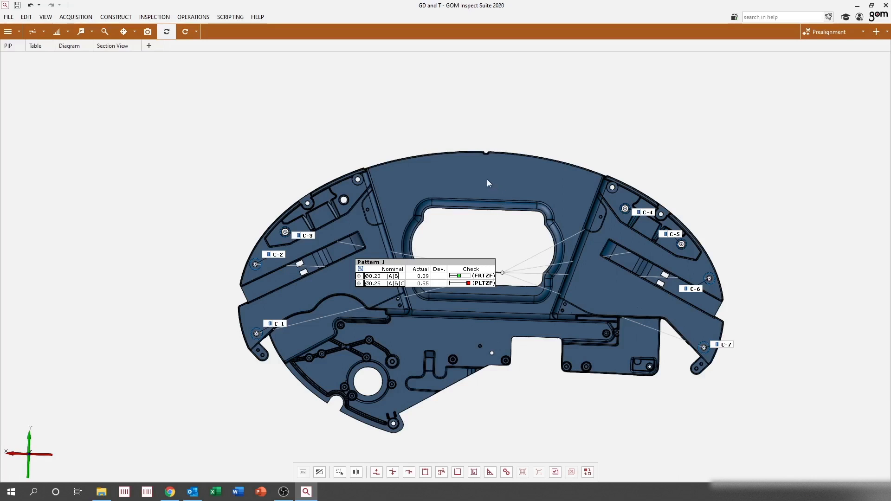
Step: Clear the cylinders and pattern checks from the view and start a surface profile check on the part's right wing surface
{"action": "key", "text": "Delete"}
{"action": "middle_click_drag", "start_coordinate": [484, 254], "coordinate": [462, 251]}
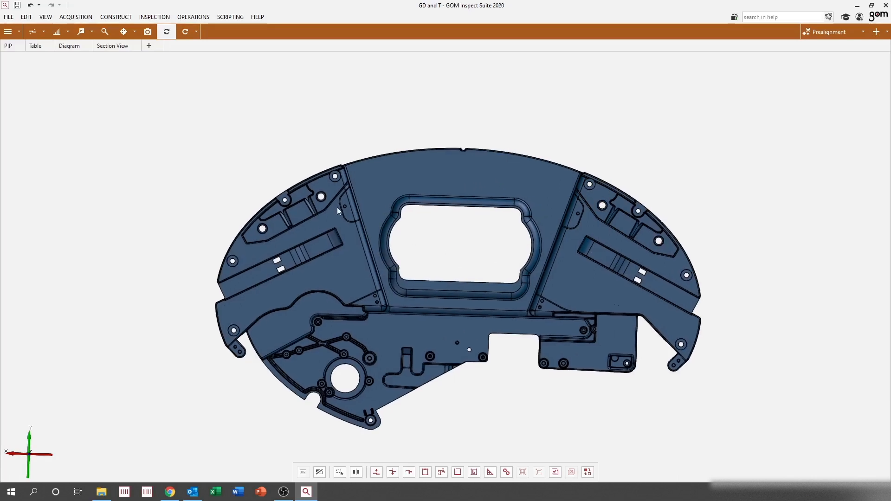
{"action": "left_click", "coordinate": [133, 31]}
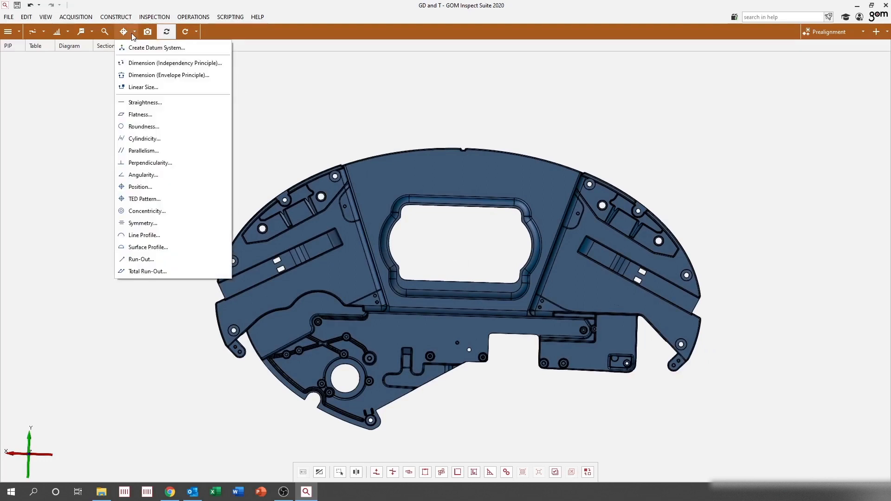
{"action": "left_click", "coordinate": [148, 247]}
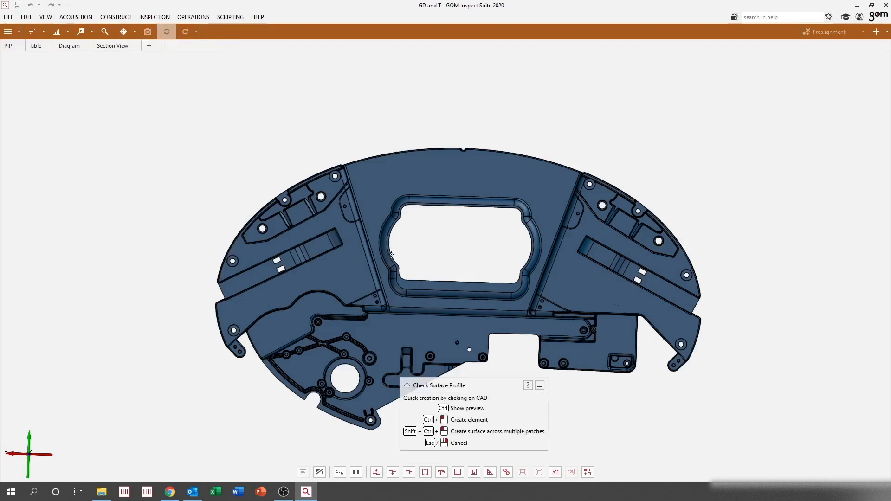
{"action": "middle_click_drag", "start_coordinate": [394, 257], "coordinate": [357, 226]}
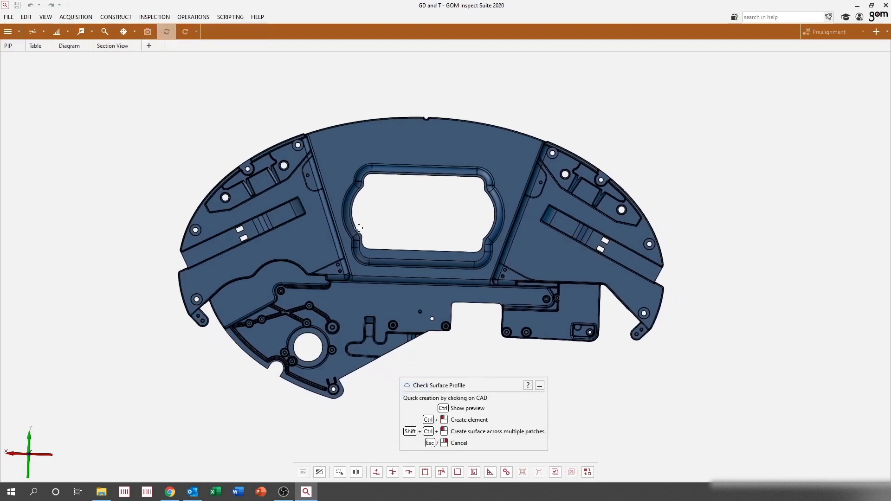
{"action": "left_click", "coordinate": [545, 242], "text": "ctrl"}
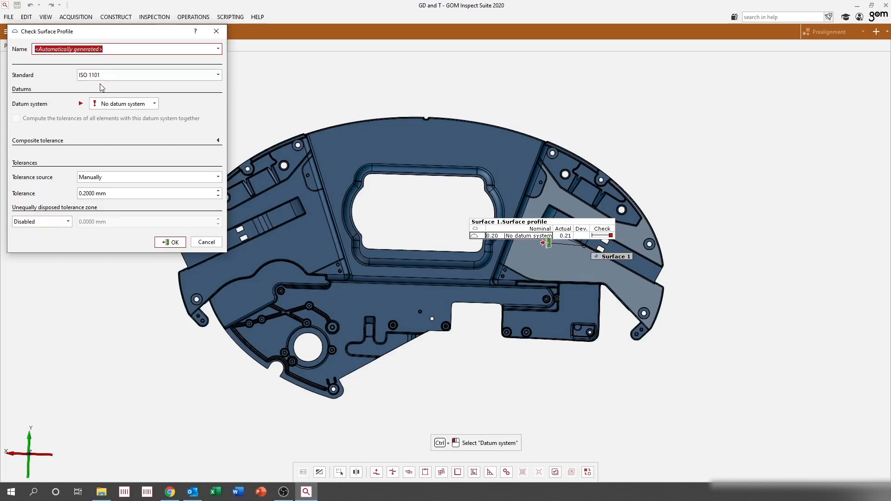
Step: Assign datum system A|B|C to the wing's surface profile check, set the tolerance to 2 mm, and create it
{"action": "left_click", "coordinate": [103, 105]}
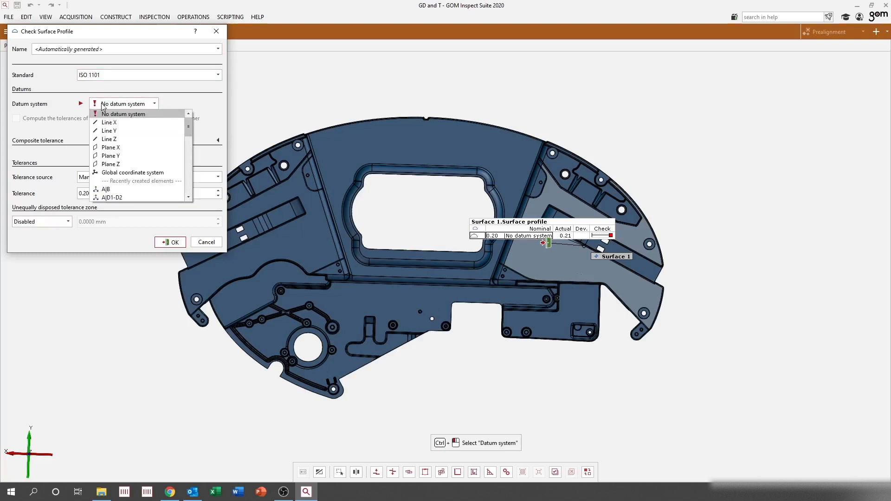
{"action": "scroll", "coordinate": [118, 176], "scroll_direction": "down", "scroll_amount": 2}
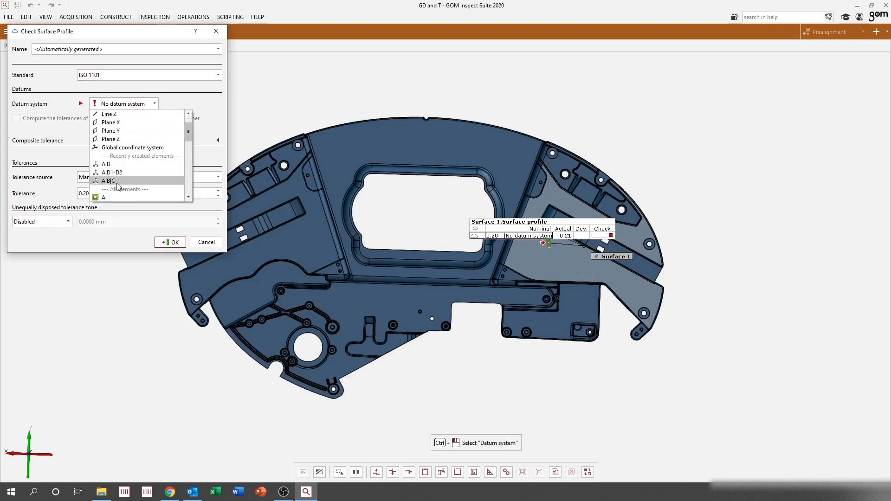
{"action": "left_click", "coordinate": [118, 184]}
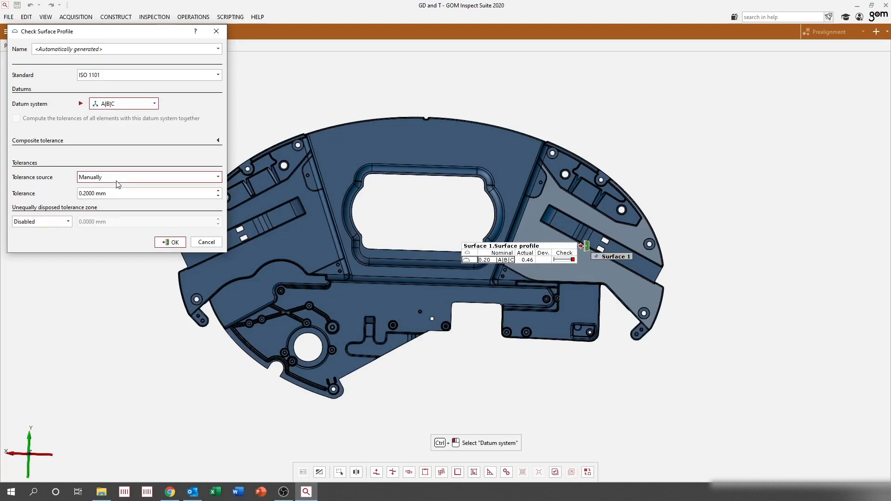
{"action": "left_click", "coordinate": [118, 196]}
{"action": "type", "text": "2"}
{"action": "left_click", "coordinate": [165, 242]}
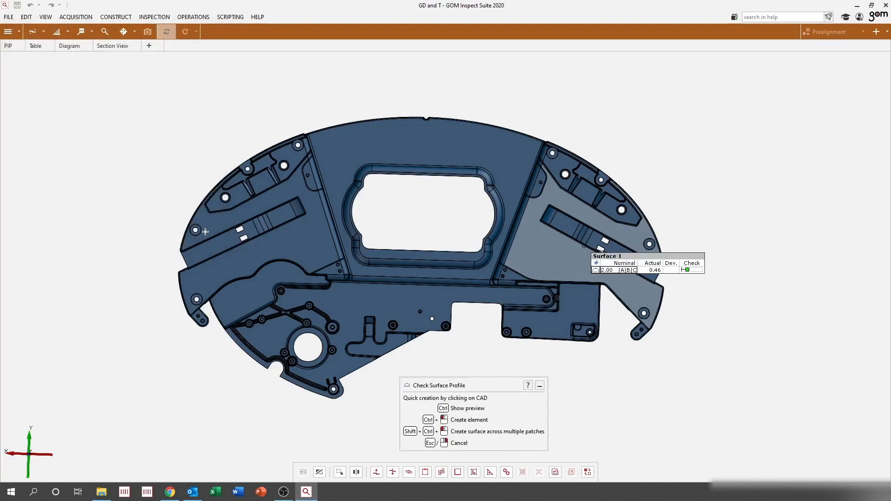
Step: Set up a surface profile check on the rounded rim around the central opening with datum system A|B|C and a 2 mm tolerance
{"action": "scroll", "coordinate": [376, 220], "scroll_direction": "up", "scroll_amount": 2}
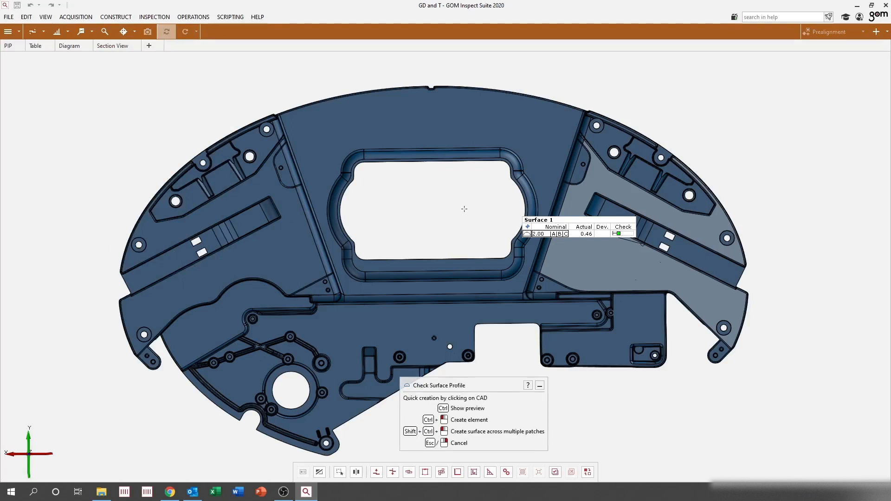
{"action": "scroll", "coordinate": [454, 189], "scroll_direction": "up", "scroll_amount": 2}
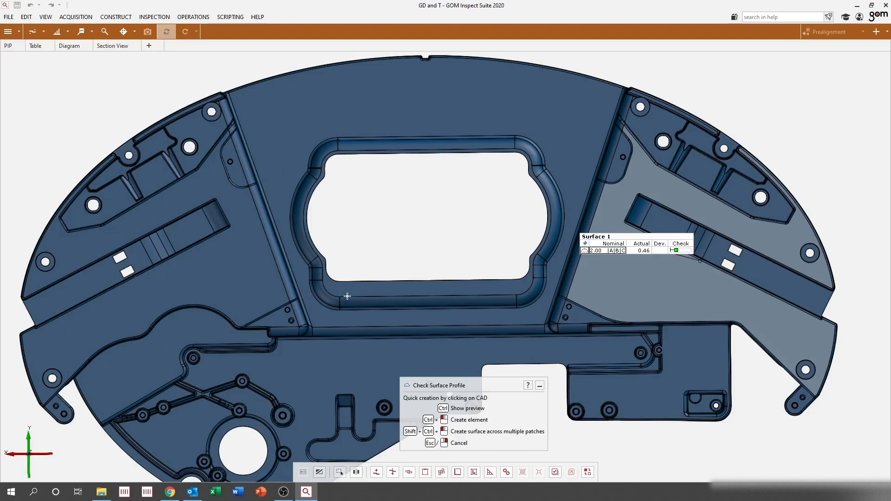
{"action": "scroll", "coordinate": [398, 232], "scroll_direction": "up", "scroll_amount": 2}
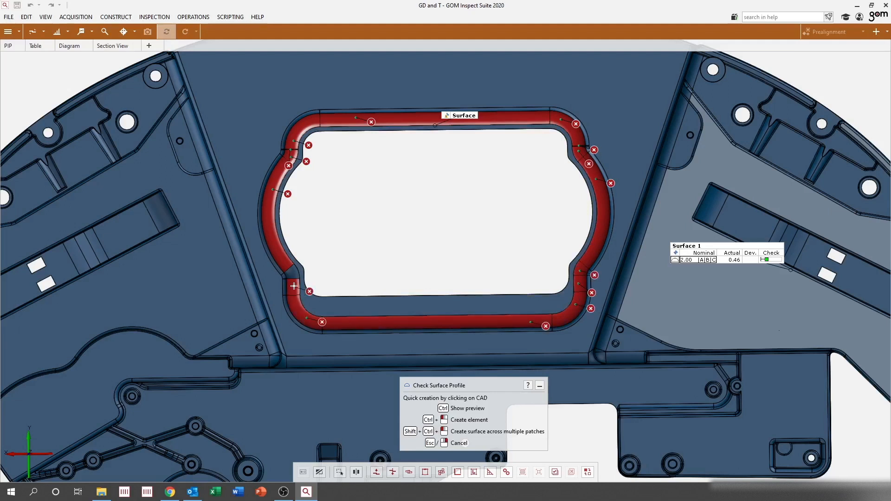
{"action": "left_click", "coordinate": [275, 245], "text": "ctrl"}
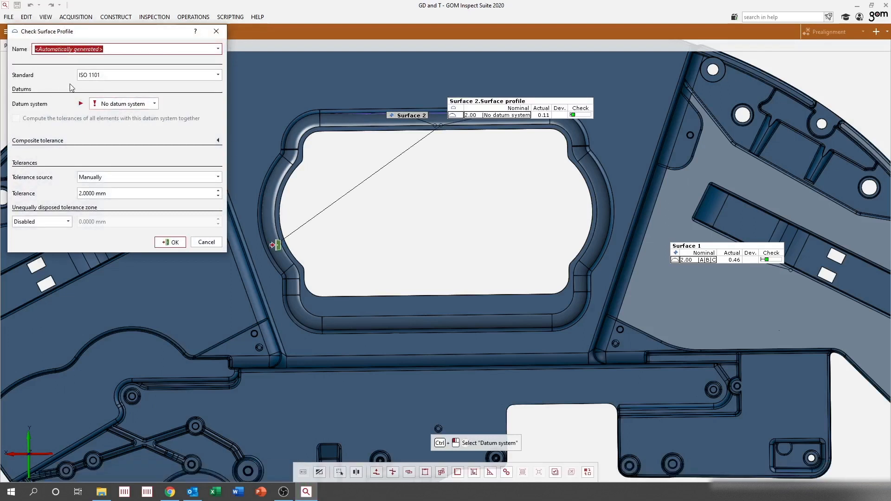
{"action": "left_click", "coordinate": [123, 103]}
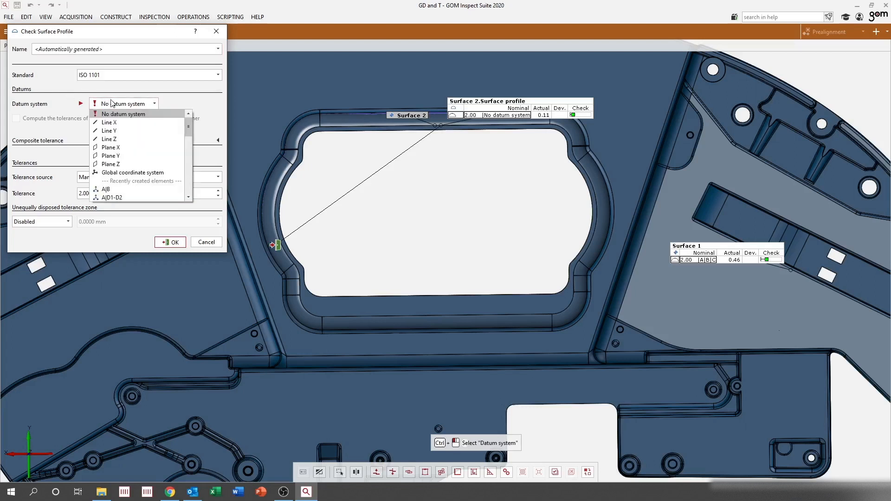
{"action": "scroll", "coordinate": [144, 172], "scroll_direction": "down", "scroll_amount": 1}
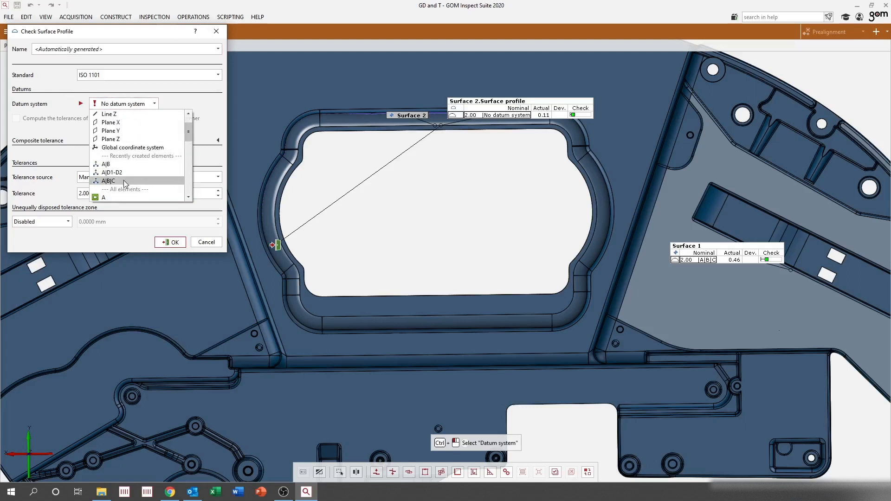
{"action": "left_click", "coordinate": [109, 180]}
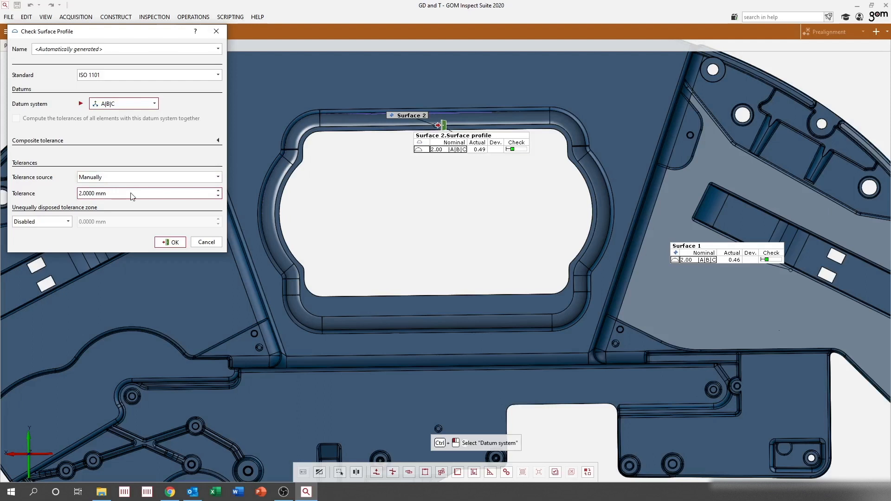
{"action": "triple_click", "coordinate": [116, 197]}
{"action": "type", "text": "2"}
Step: Try the ASME standard for the unequally disposed tolerance zone, and set the option back to Disabled
{"action": "left_click", "coordinate": [65, 222]}
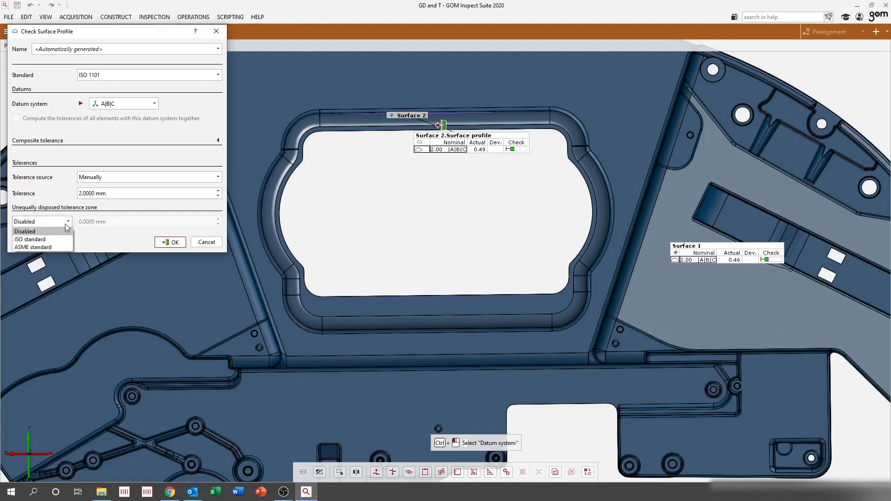
{"action": "left_click", "coordinate": [55, 247]}
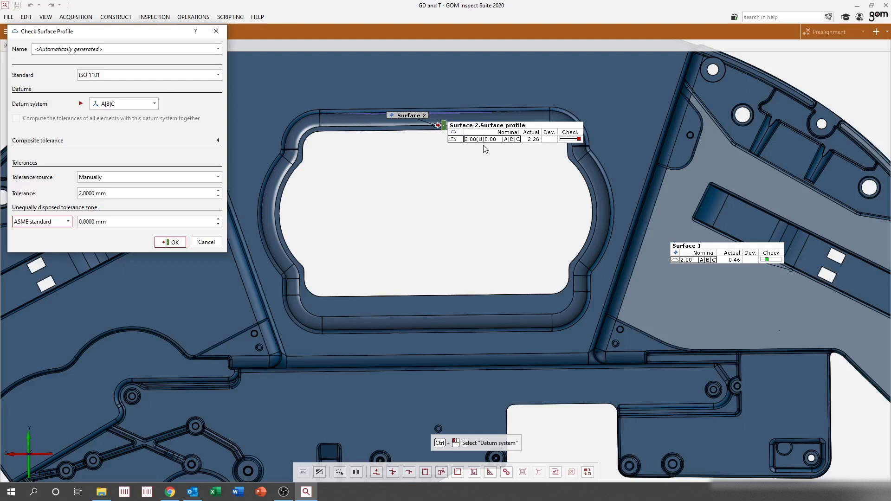
{"action": "left_click", "coordinate": [65, 222]}
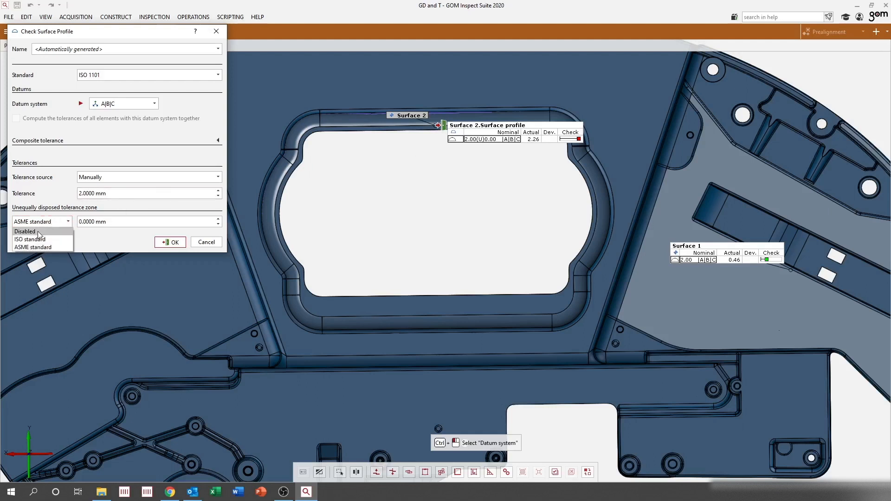
{"action": "left_click", "coordinate": [40, 231]}
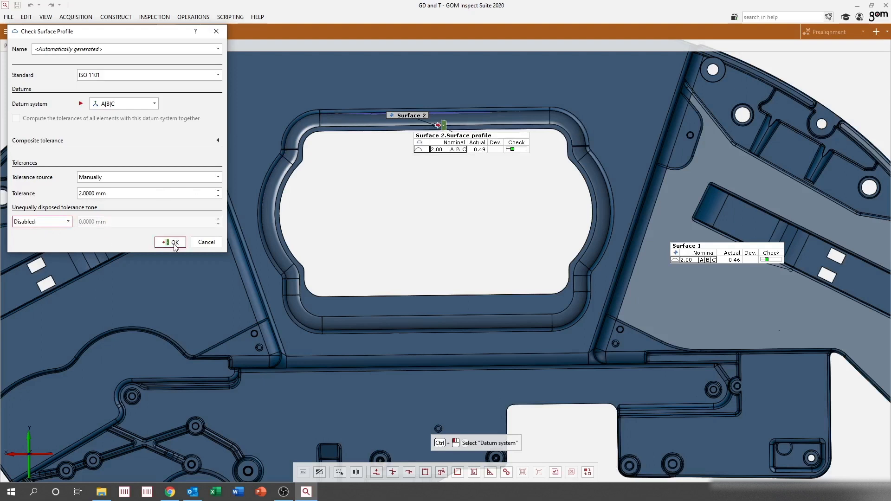
Step: Create the surface profile check on the opening's rim and end the command
{"action": "left_click", "coordinate": [173, 243]}
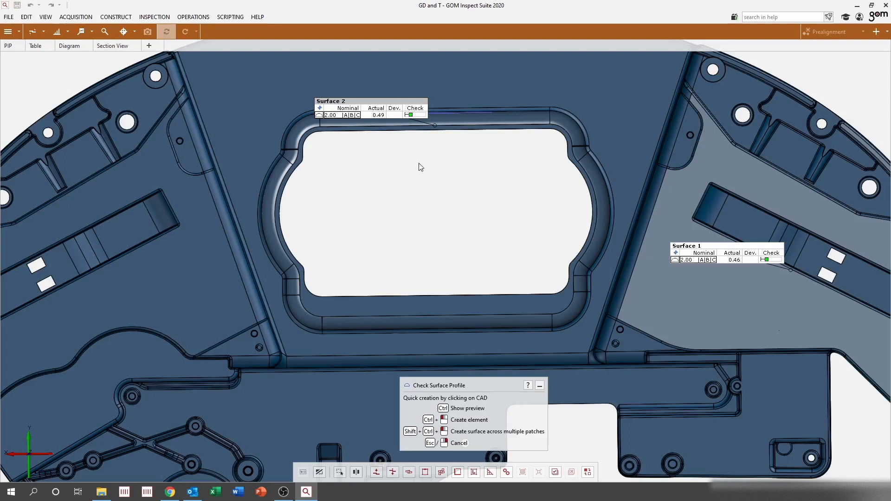
{"action": "key", "text": "Escape"}
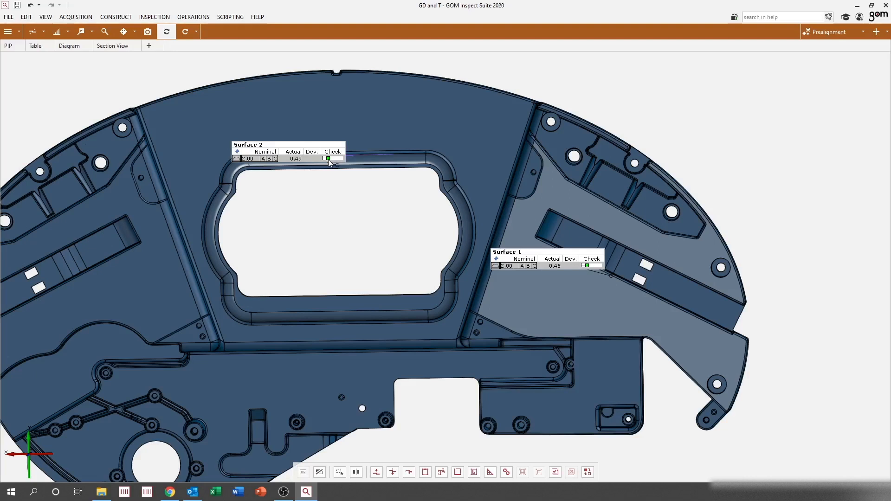
Step: Turn on the color deviation representation in the display properties of the Surface 1 and Surface 2 profile checks
{"action": "key", "text": "F5"}
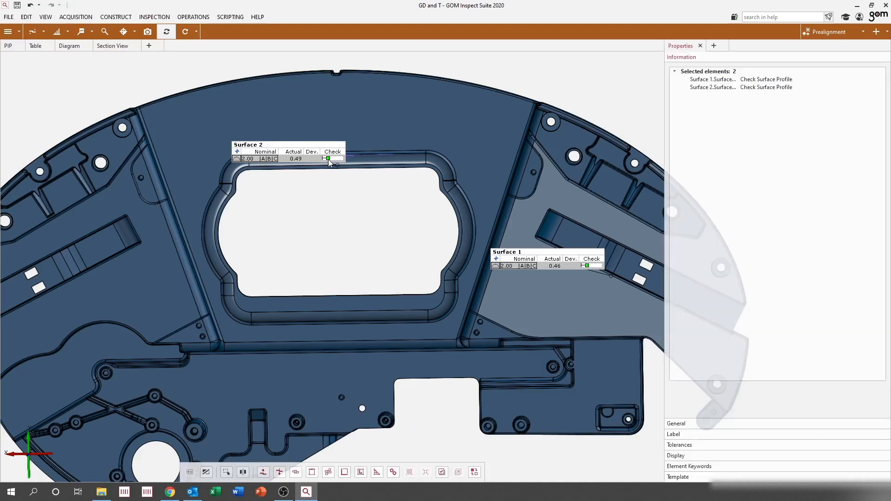
{"action": "left_click", "coordinate": [676, 456]}
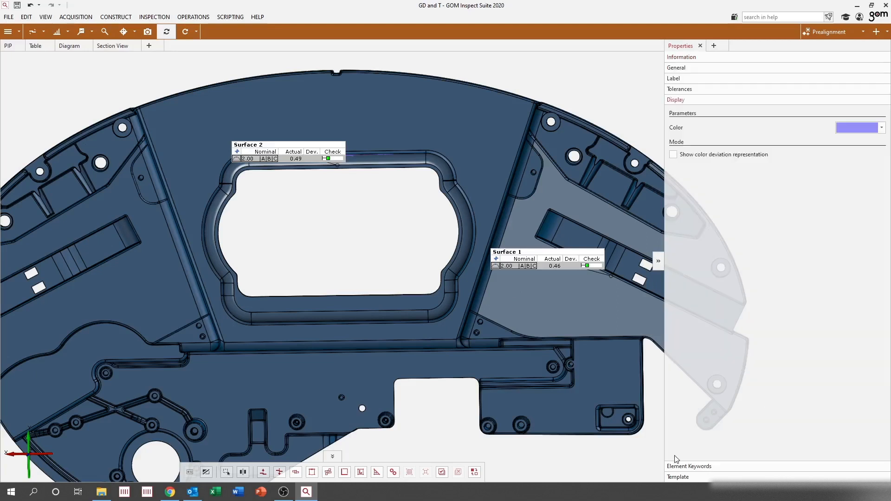
{"action": "left_click", "coordinate": [674, 155]}
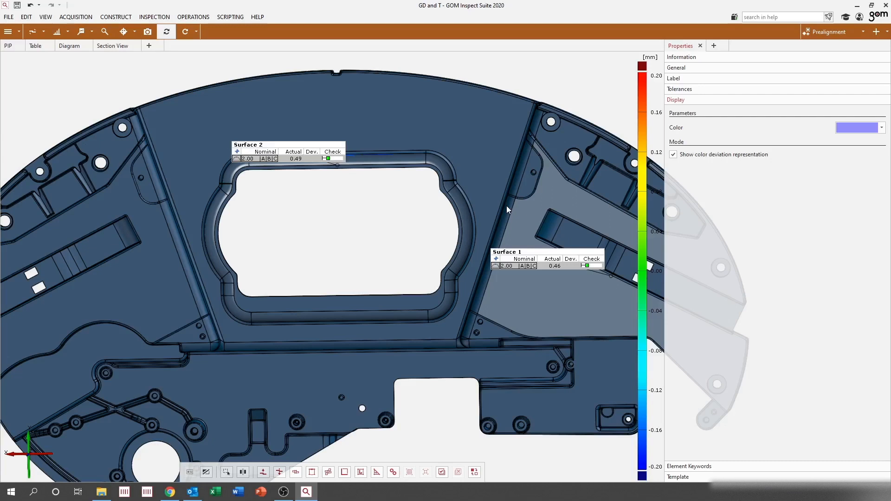
Step: Hide the CAD body and set the Surface 1 and Surface 2 patches to full transparency
{"action": "left_click", "coordinate": [486, 172]}
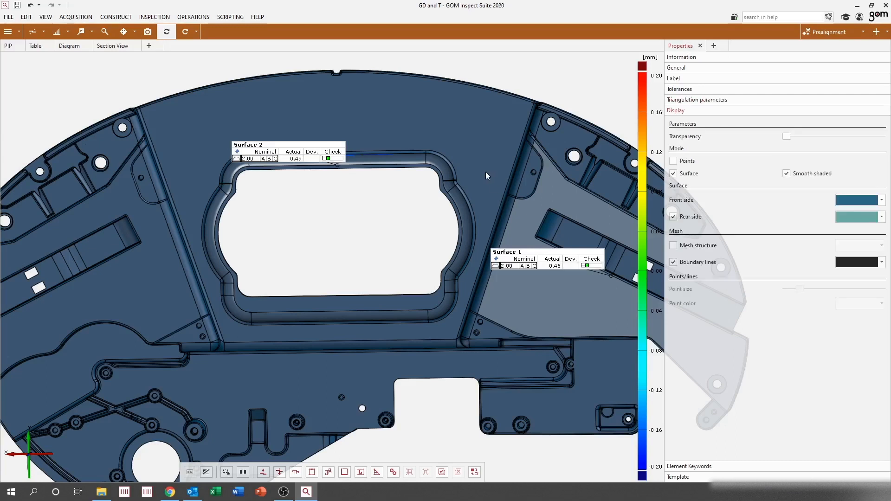
{"action": "key", "text": "ctrl+h"}
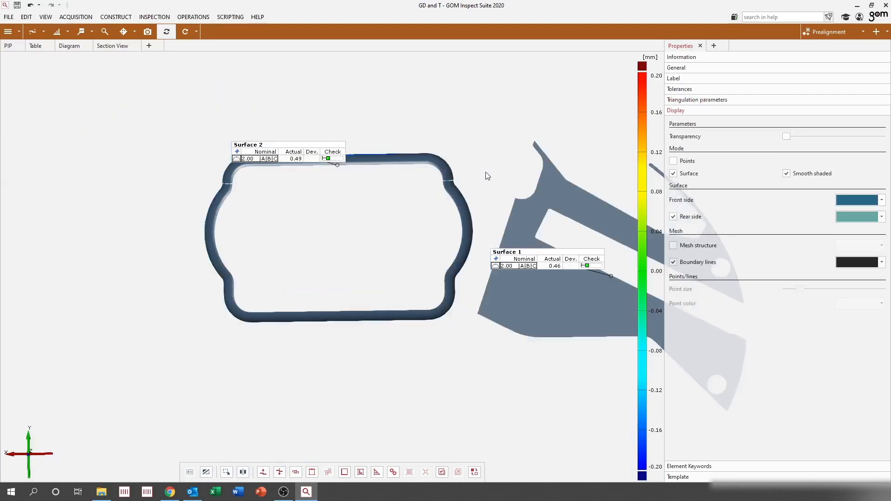
{"action": "left_click", "coordinate": [513, 252]}
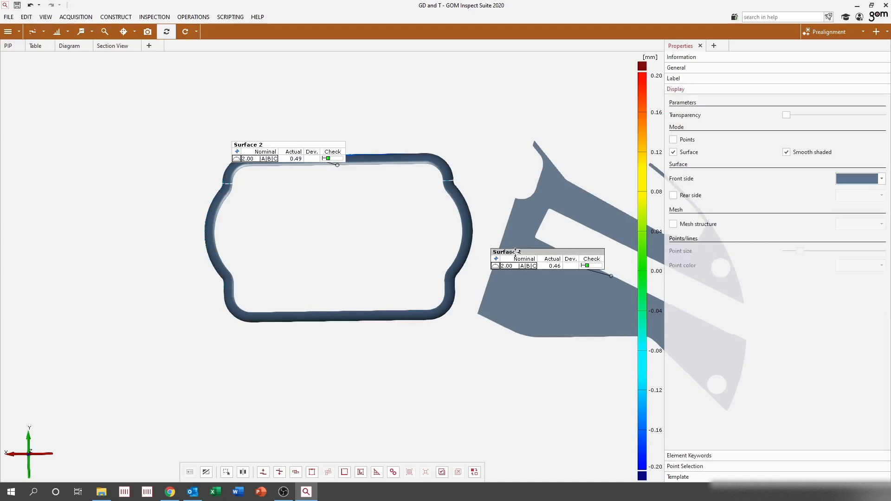
{"action": "left_click", "coordinate": [268, 145], "text": "ctrl"}
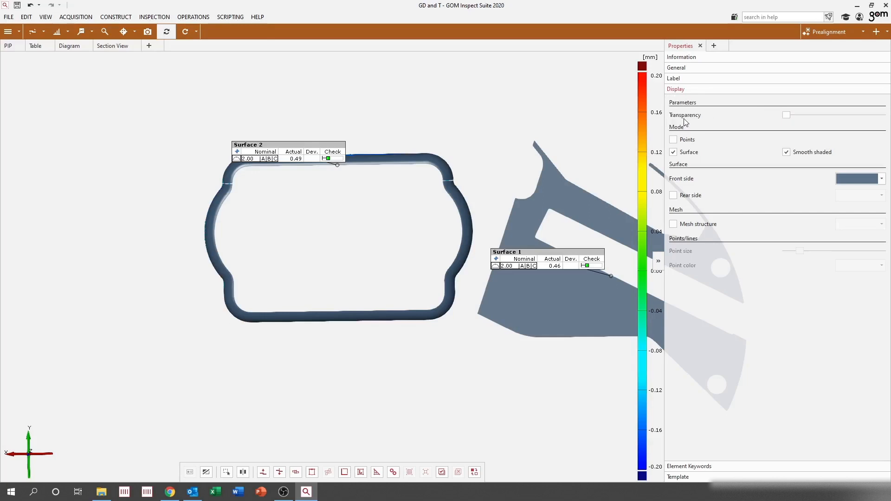
{"action": "left_click_drag", "start_coordinate": [787, 115], "coordinate": [888, 119]}
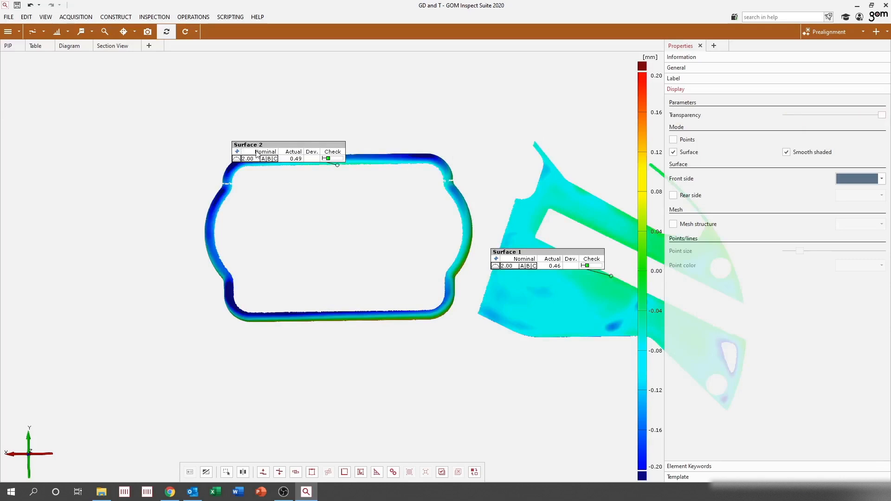
Step: Show the scanned mesh behind the color deviations of the two surface profile checks
{"action": "key", "text": "F9"}
{"action": "left_click", "coordinate": [149, 97]}
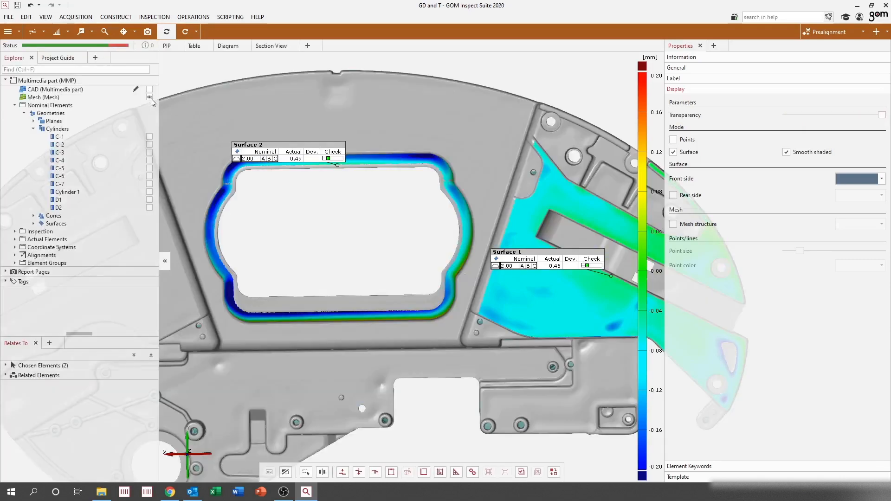
{"action": "key", "text": "F9"}
{"action": "key", "text": "F10"}
{"action": "right_click_drag", "start_coordinate": [441, 191], "coordinate": [465, 188]}
{"action": "left_click_drag", "start_coordinate": [465, 204], "coordinate": [483, 189]}
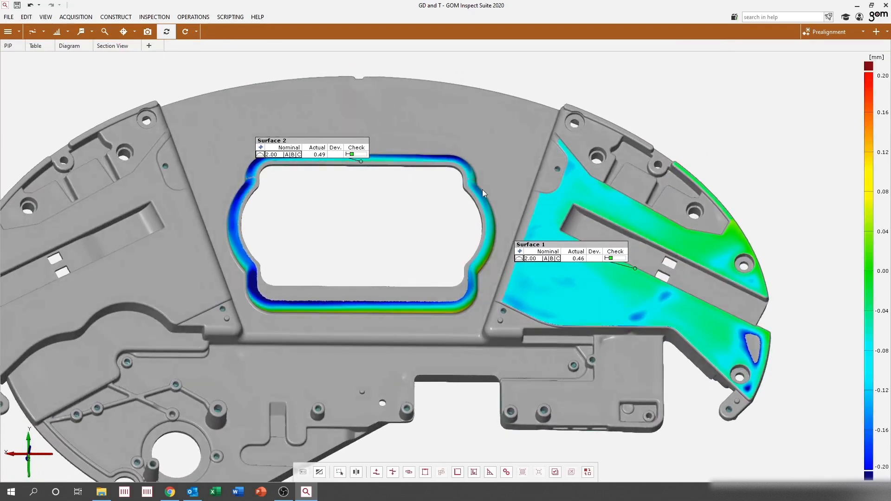
{"action": "scroll", "coordinate": [508, 163], "scroll_direction": "down", "scroll_amount": 2}
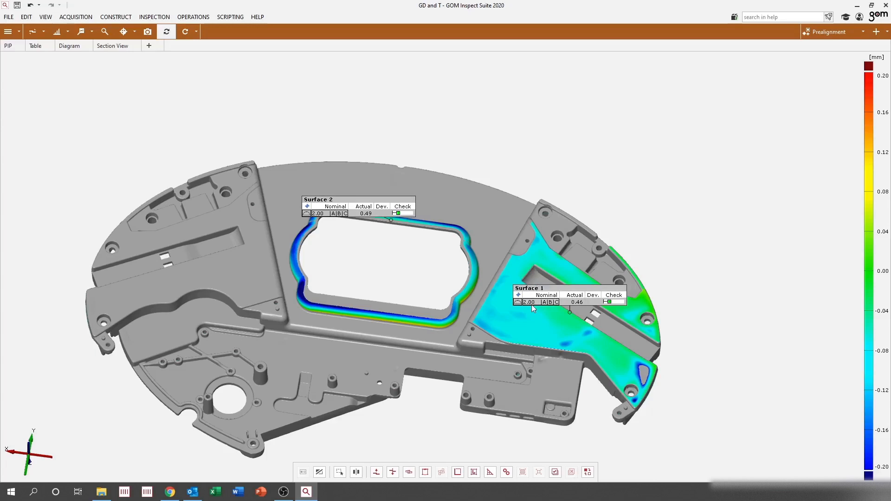
Step: Apply the ISO 3D label template to the Surface 1 and Surface 2 profile checks
{"action": "key", "text": "F3"}
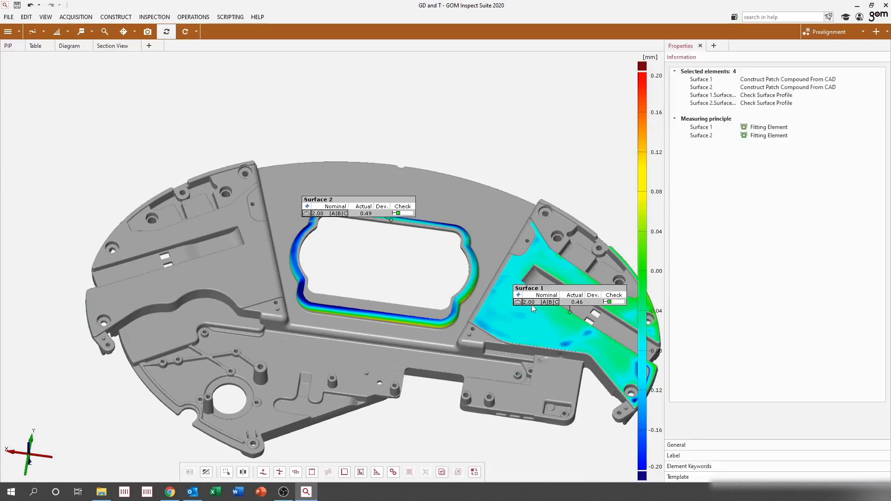
{"action": "left_click", "coordinate": [684, 457]}
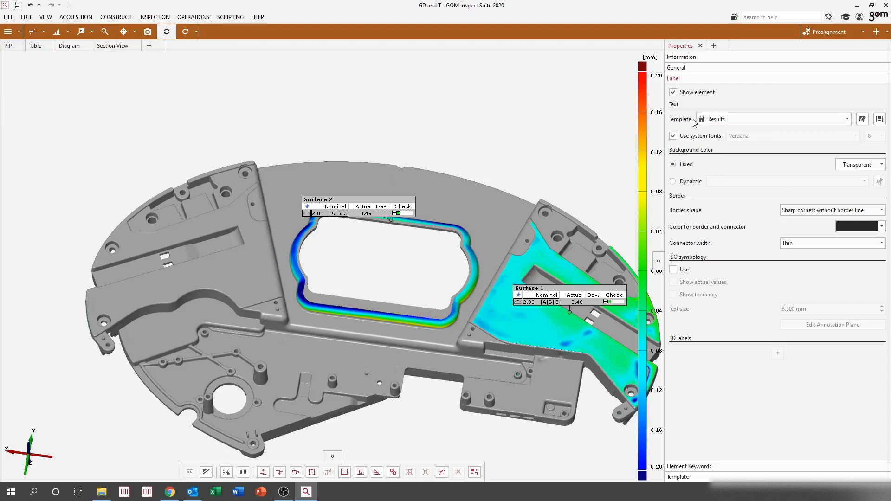
{"action": "left_click", "coordinate": [730, 120]}
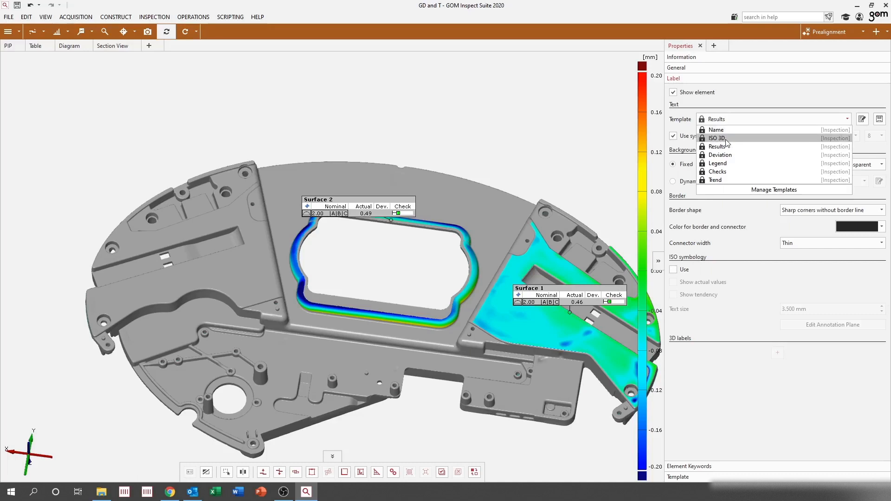
{"action": "left_click", "coordinate": [726, 140]}
{"action": "middle_click_drag", "start_coordinate": [529, 305], "coordinate": [447, 281]}
{"action": "left_click_drag", "start_coordinate": [453, 281], "coordinate": [444, 193]}
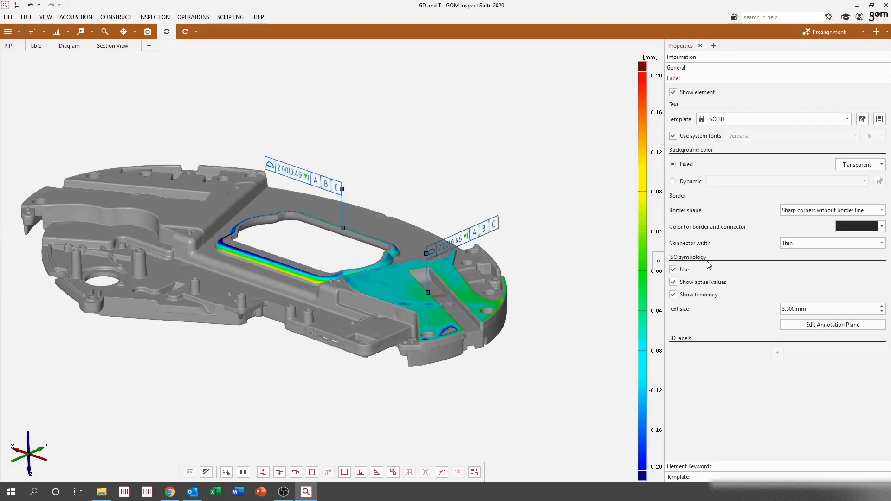
Step: Try the ISO symbology options of the labels, switching symbol use, actual values and tendency off and back on
{"action": "left_click", "coordinate": [673, 270]}
{"action": "left_click", "coordinate": [673, 271]}
{"action": "left_click", "coordinate": [674, 283]}
{"action": "left_click", "coordinate": [674, 284]}
{"action": "left_click", "coordinate": [674, 295]}
Step: Set the annotation plane of both surface profile labels to Plane X with reading direction Y+
{"action": "left_click", "coordinate": [827, 327]}
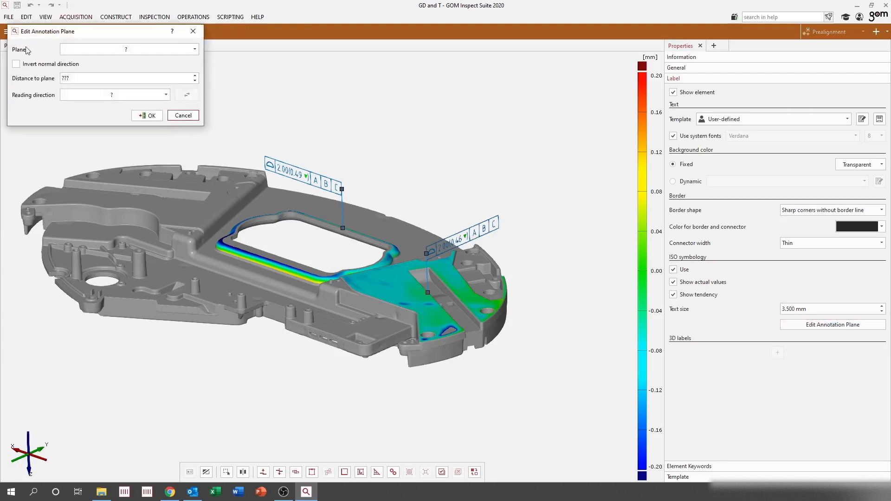
{"action": "left_click", "coordinate": [195, 49]}
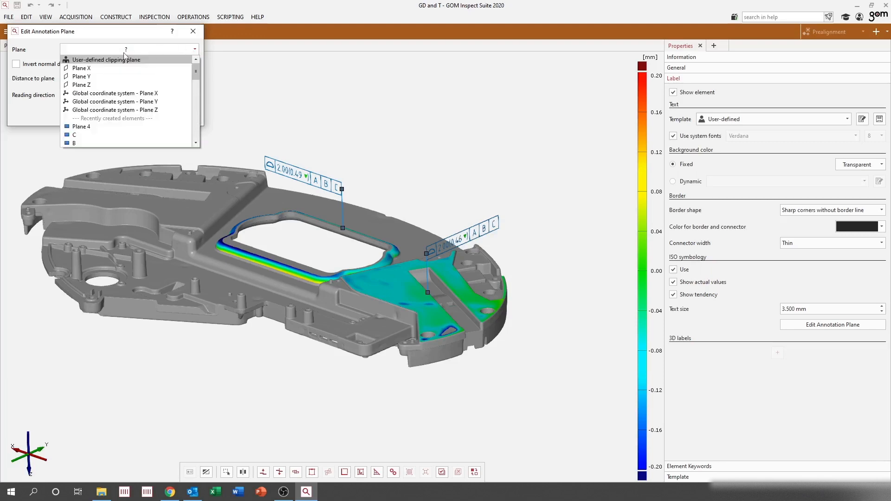
{"action": "left_click", "coordinate": [93, 66]}
{"action": "mouse_move", "coordinate": [297, 140]}
{"action": "left_mouse_down"}
{"action": "mouse_move", "coordinate": [301, 116]}
{"action": "mouse_move", "coordinate": [298, 149]}
{"action": "mouse_move", "coordinate": [311, 146]}
{"action": "left_mouse_up"}
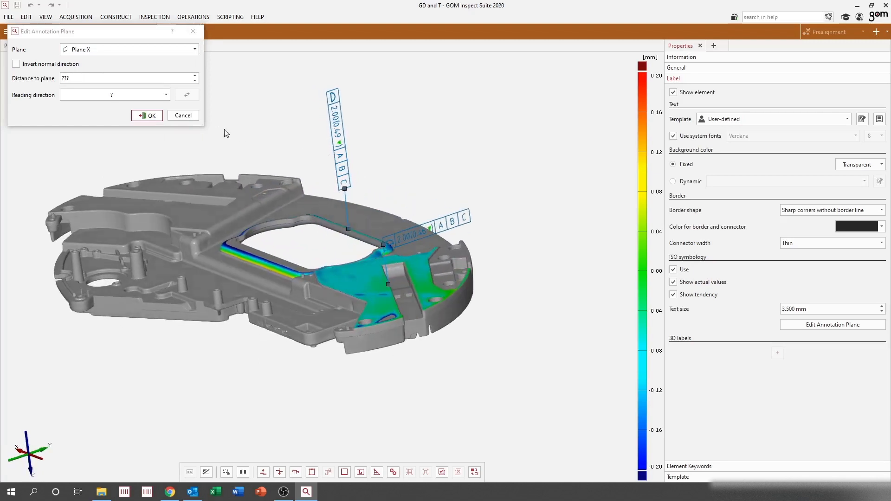
{"action": "left_click", "coordinate": [119, 96]}
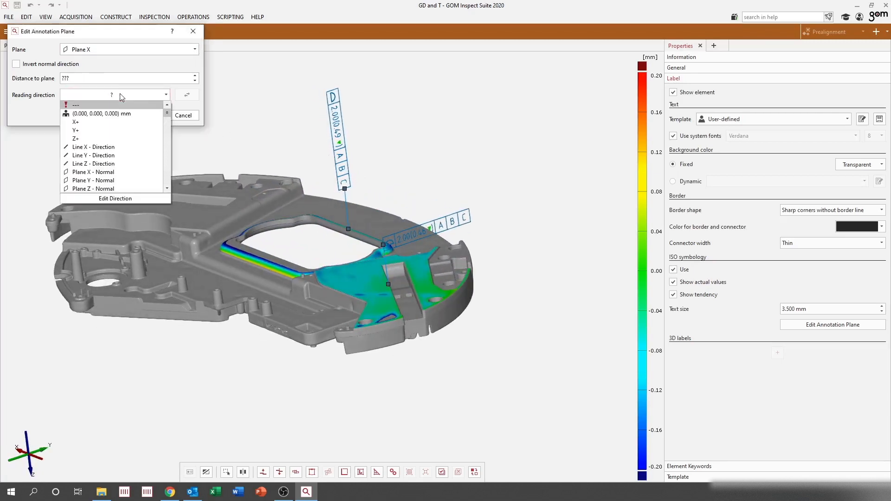
{"action": "left_click", "coordinate": [99, 130]}
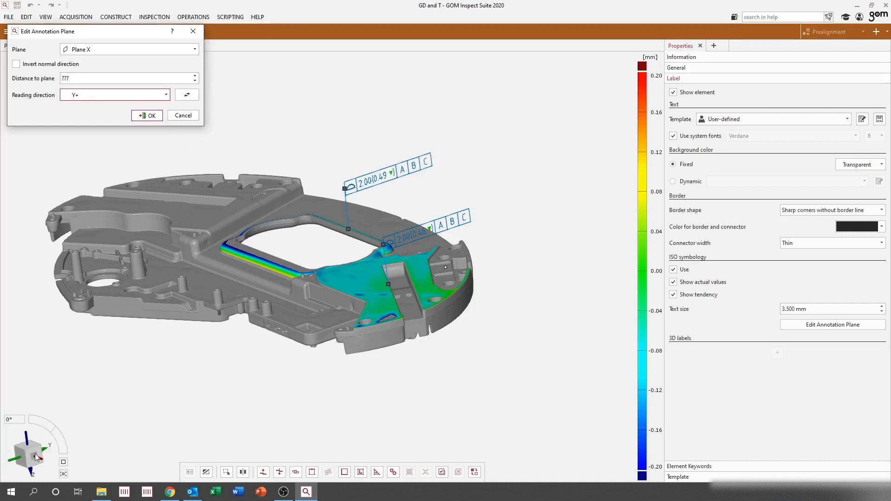
Step: View the part along the X axis, raise the Surface 1 label higher above the part, and confirm the annotation plane
{"action": "left_click", "coordinate": [34, 455]}
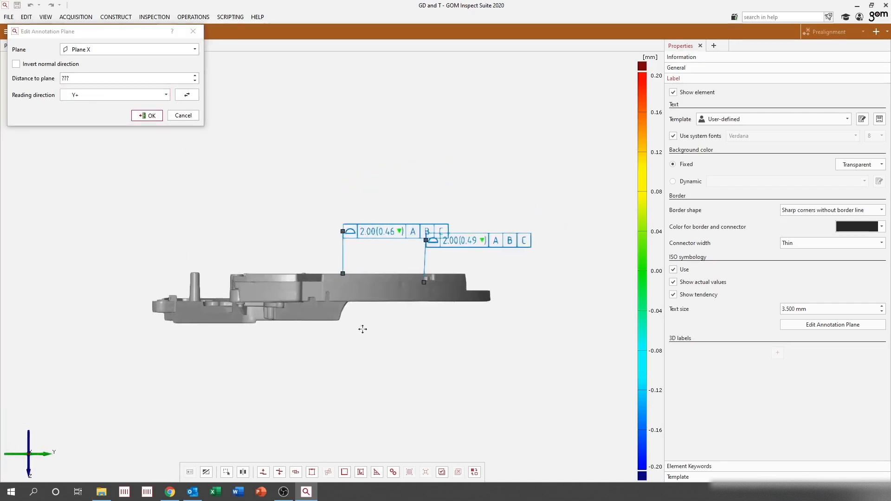
{"action": "left_click_drag", "start_coordinate": [286, 247], "coordinate": [288, 243]}
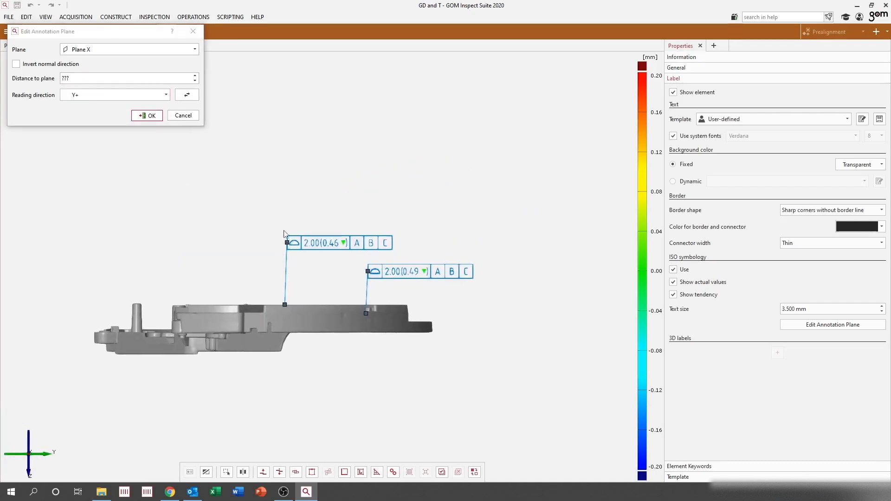
{"action": "left_click", "coordinate": [146, 115]}
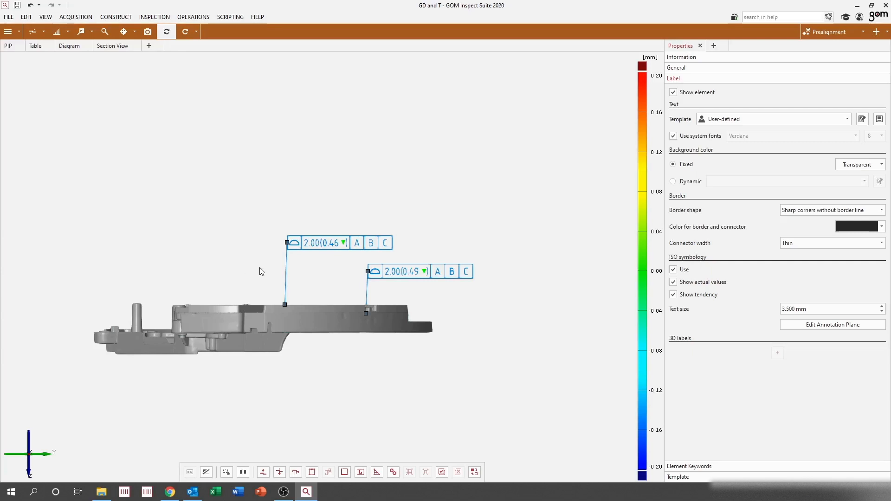
Step: View the Roundness Inspection report page and the Flatness report page in the 3D view
{"action": "key", "text": "F3"}
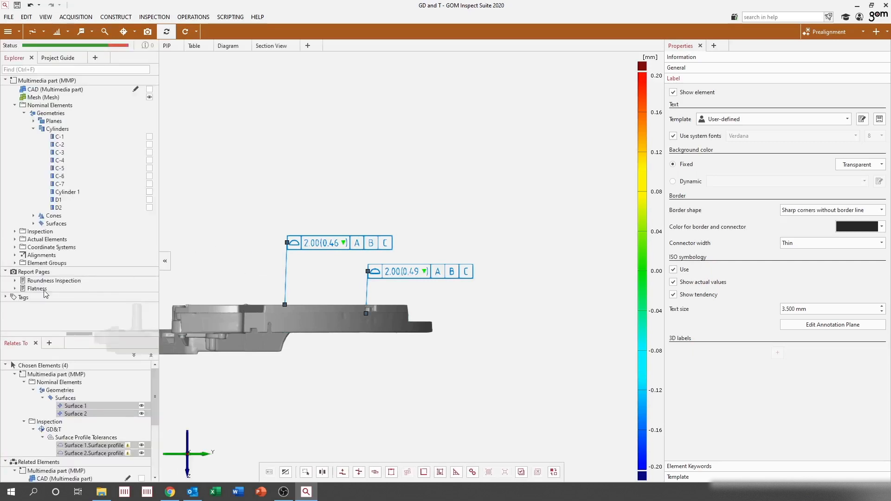
{"action": "double_click", "coordinate": [91, 280]}
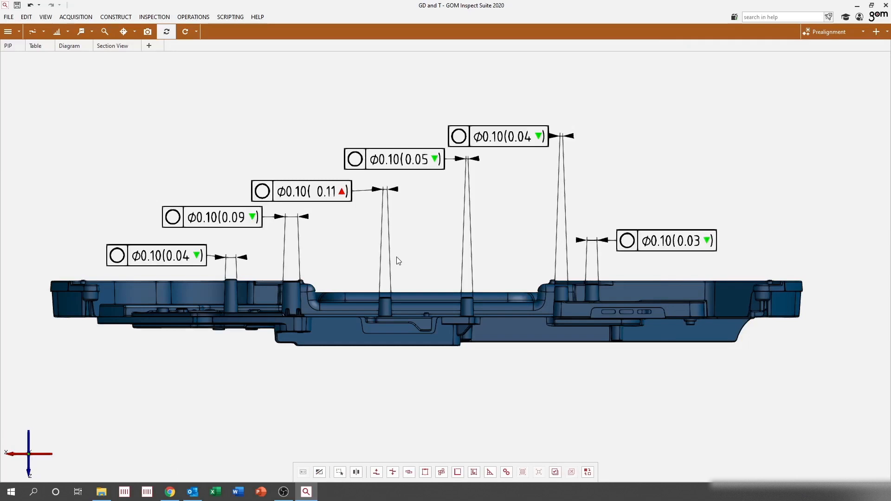
{"action": "key", "text": "F3"}
{"action": "left_click_drag", "start_coordinate": [39, 288], "coordinate": [464, 273]}
{"action": "key", "text": "F3"}
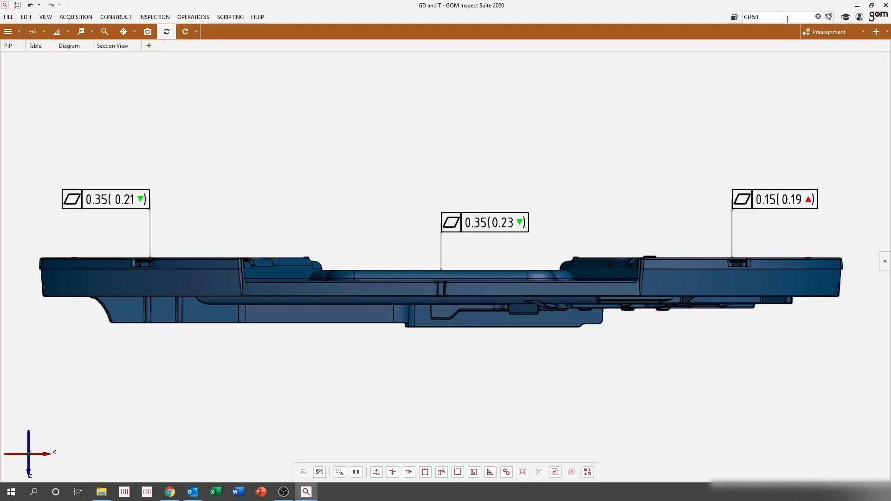
Step: Search the help for "GD&T" and open the article General Information about GD&T
{"action": "left_click_drag", "start_coordinate": [776, 19], "coordinate": [738, 18]}
{"action": "type", "text": "GD"}
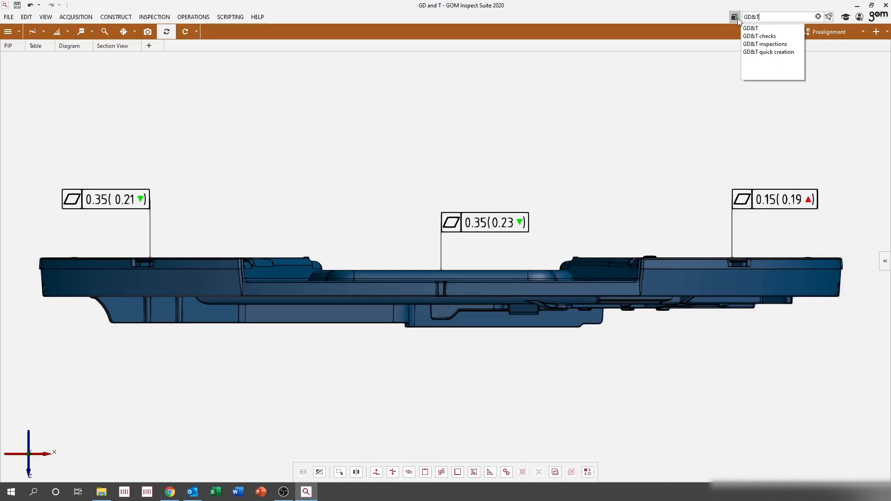
{"action": "key", "text": "Return"}
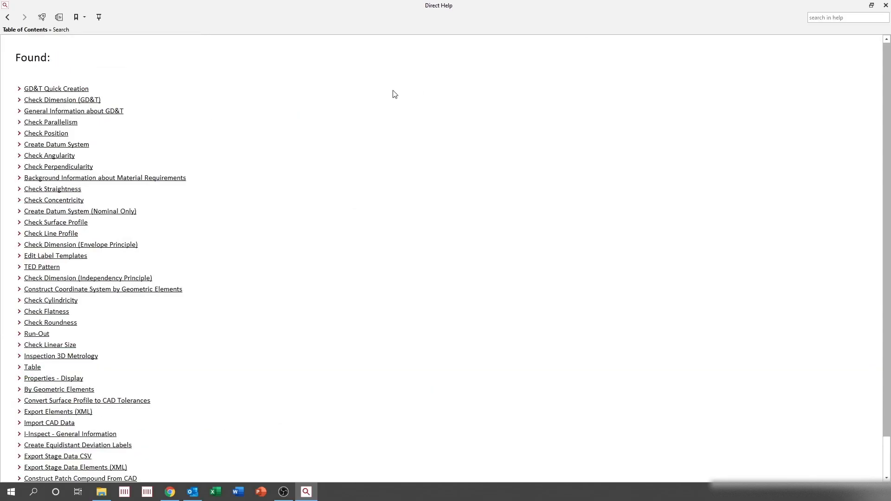
{"action": "left_click", "coordinate": [91, 112]}
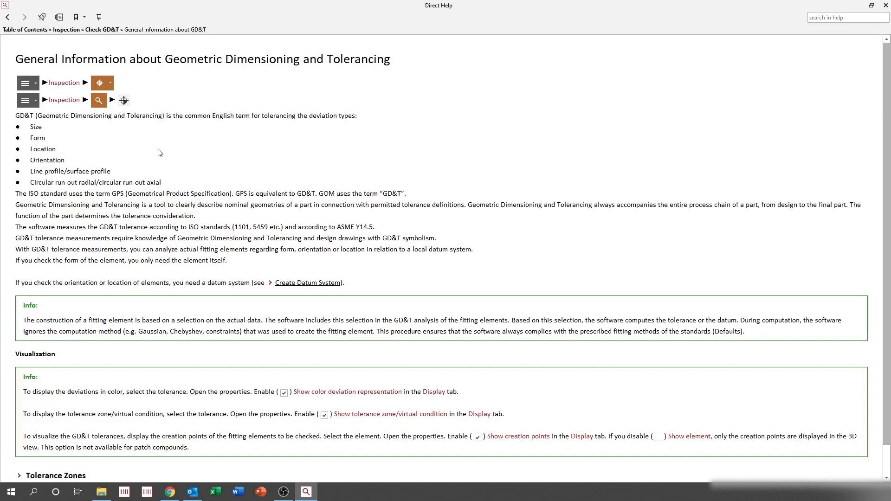
Step: Go up to the Check GD&T help chapter and read through its Flatness article
{"action": "left_click", "coordinate": [110, 31]}
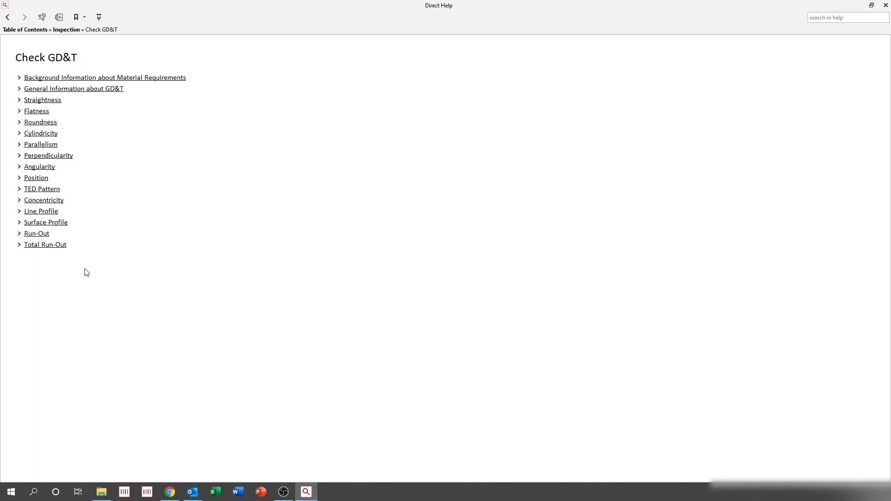
{"action": "left_click", "coordinate": [38, 111]}
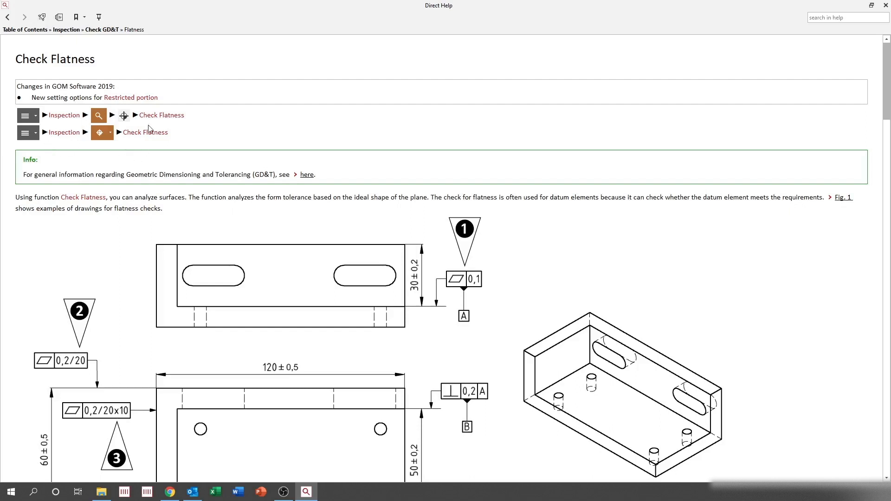
{"action": "scroll", "coordinate": [153, 226], "scroll_direction": "down", "scroll_amount": 4}
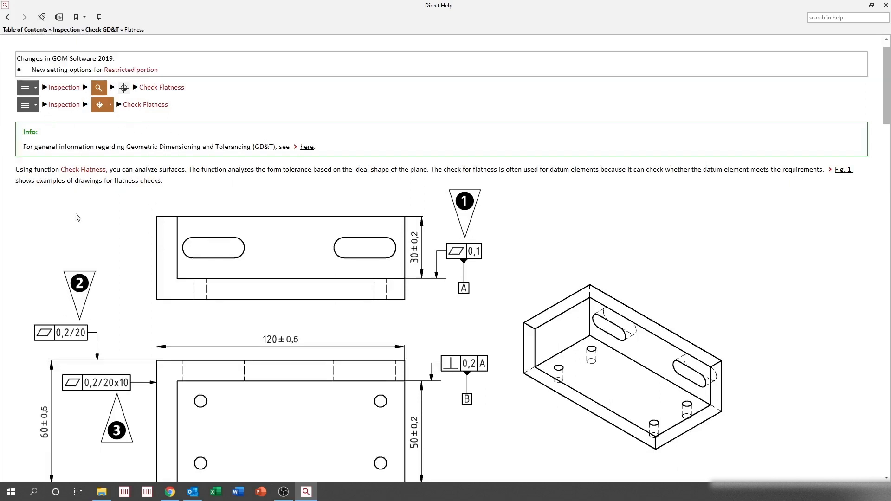
{"action": "scroll", "coordinate": [38, 227], "scroll_direction": "down", "scroll_amount": 5}
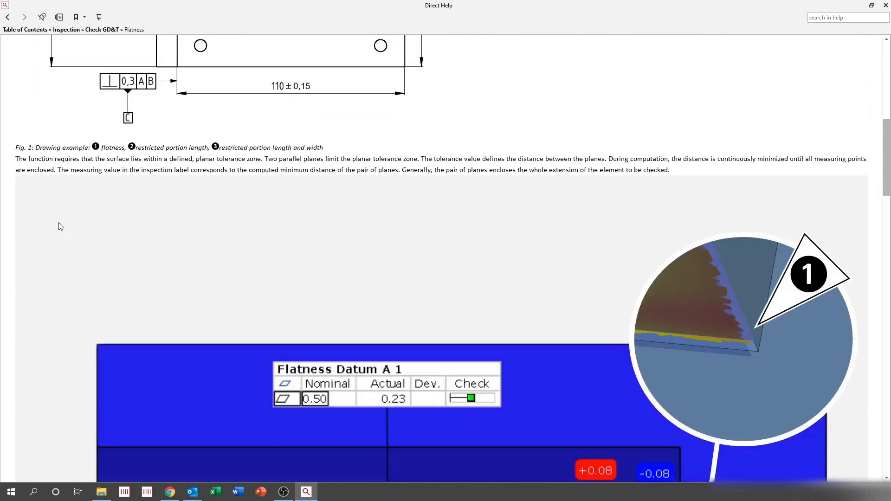
{"action": "scroll", "coordinate": [61, 227], "scroll_direction": "down", "scroll_amount": 4}
{"action": "left_click_drag", "start_coordinate": [888, 184], "coordinate": [887, 68]}
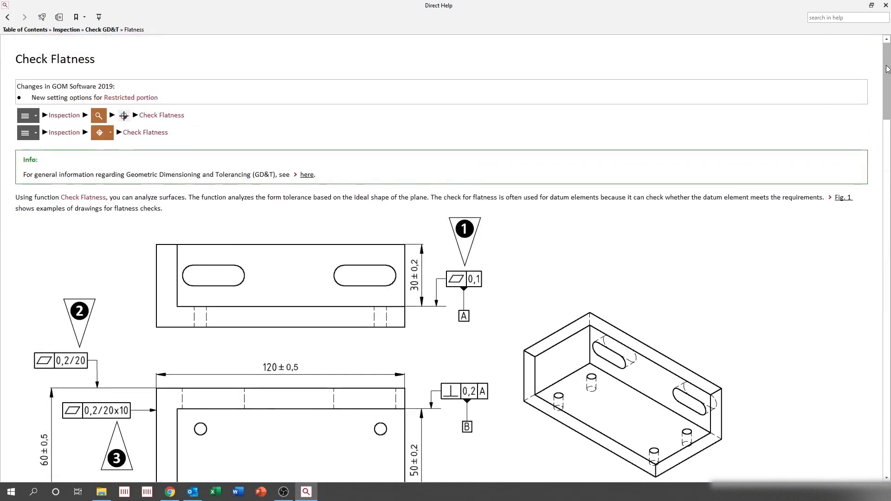